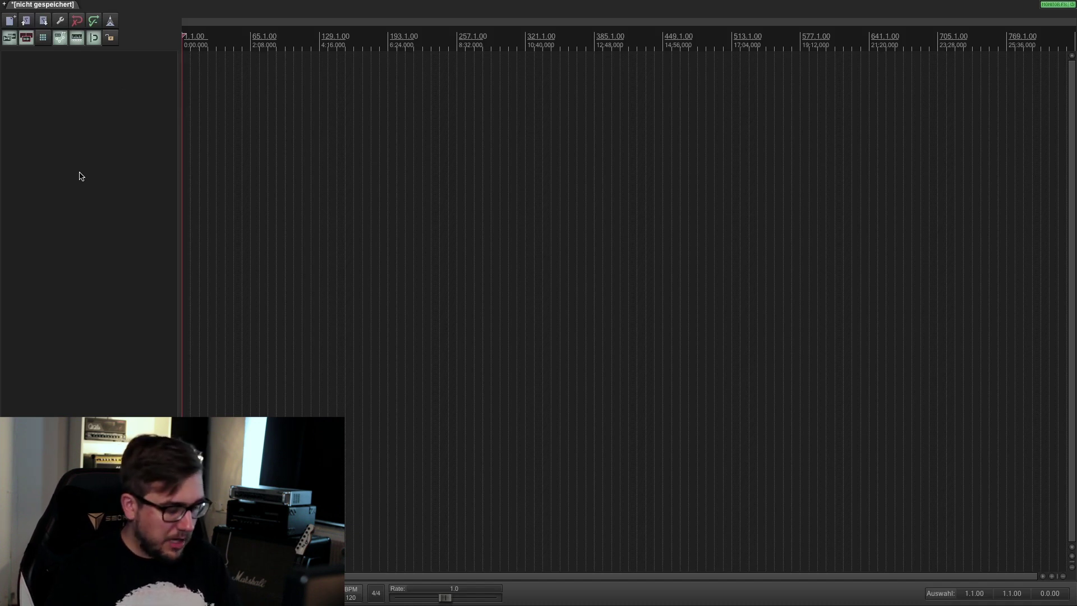
Show the mixer window and dock it into the main window.
{"action": "key", "text": "super+m"}
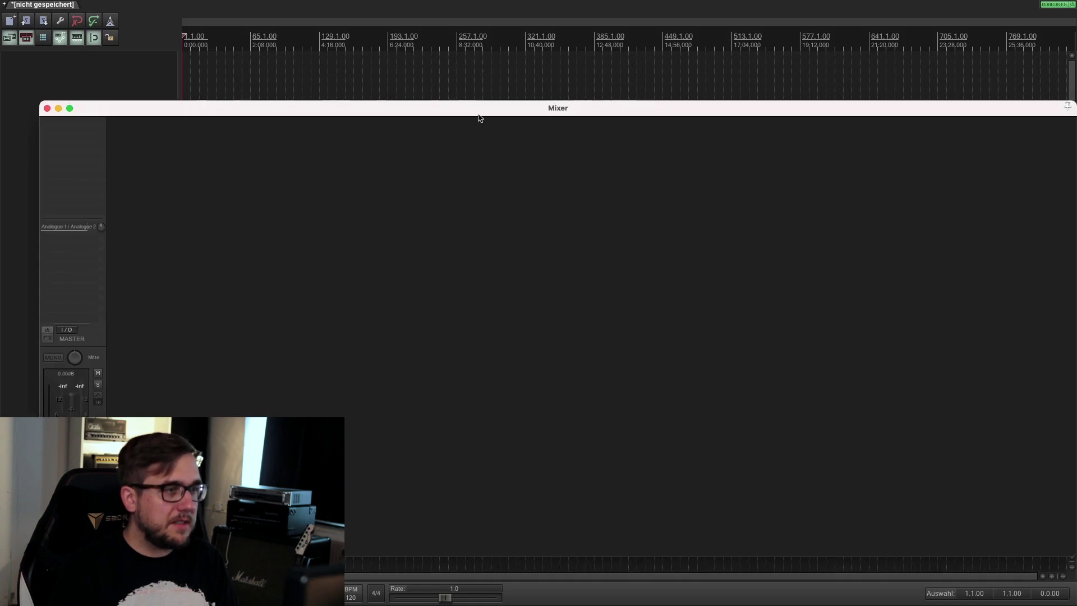
{"action": "key", "text": "super+m"}
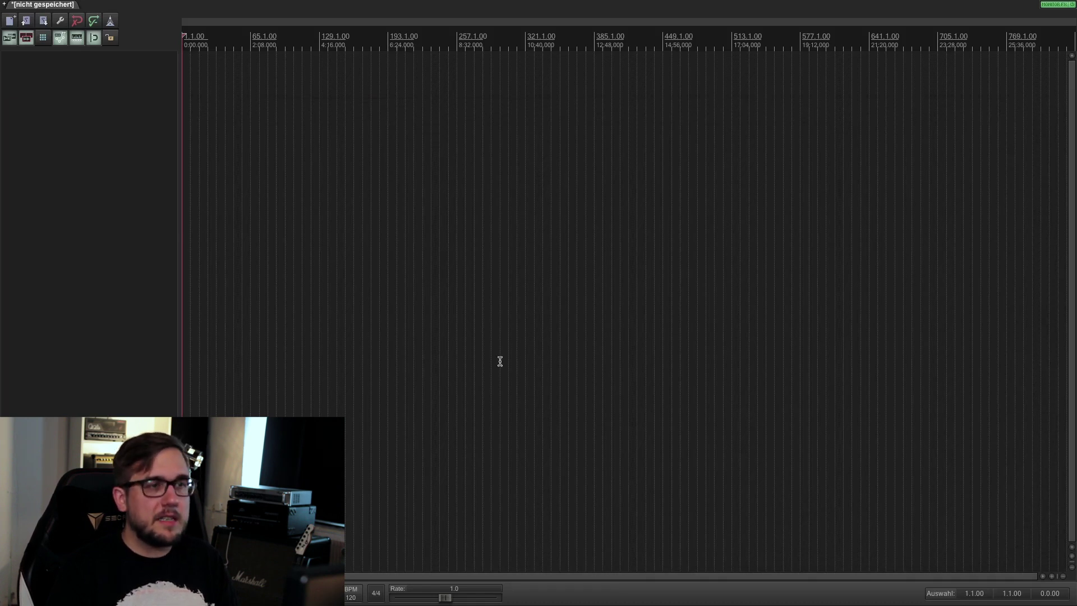
{"action": "key", "text": "super+m"}
{"action": "right_click", "coordinate": [649, 315]}
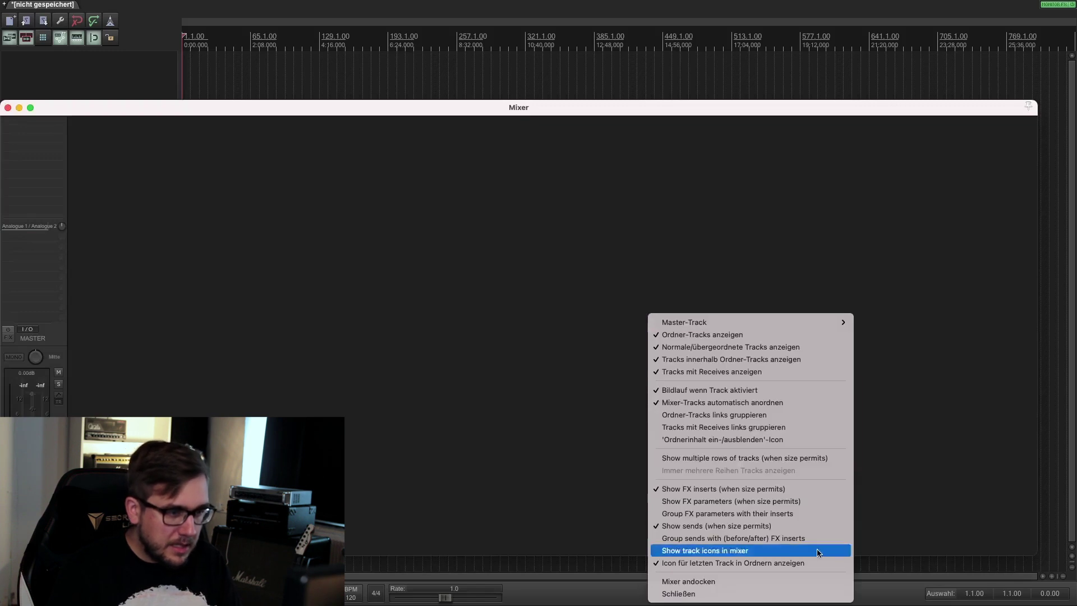
{"action": "left_click", "coordinate": [700, 583]}
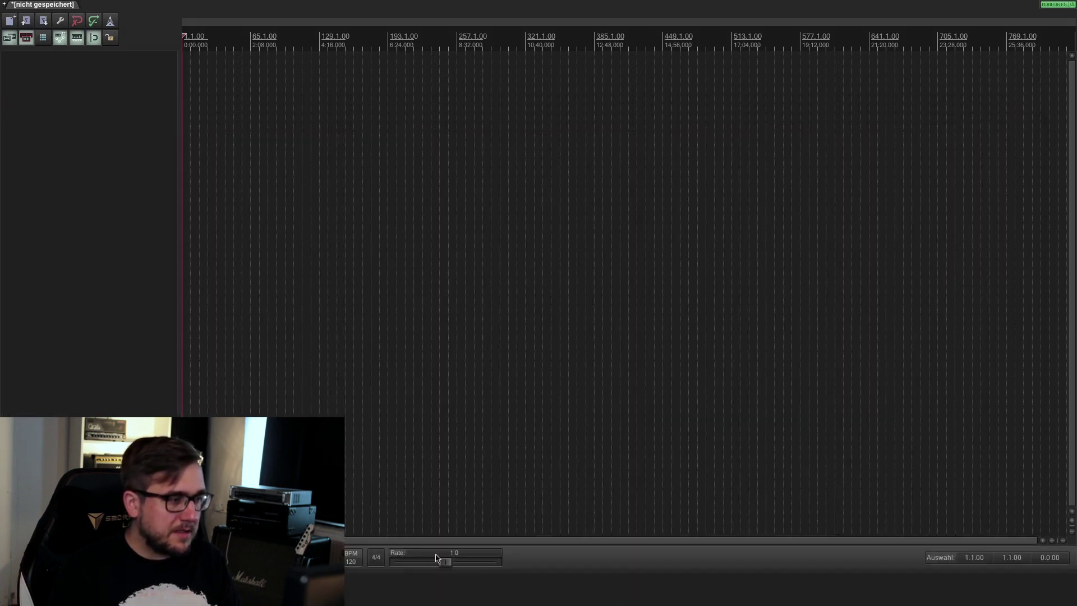
Undock the mixer into a floating window, move it slightly upward and hide it.
{"action": "right_click", "coordinate": [275, 583]}
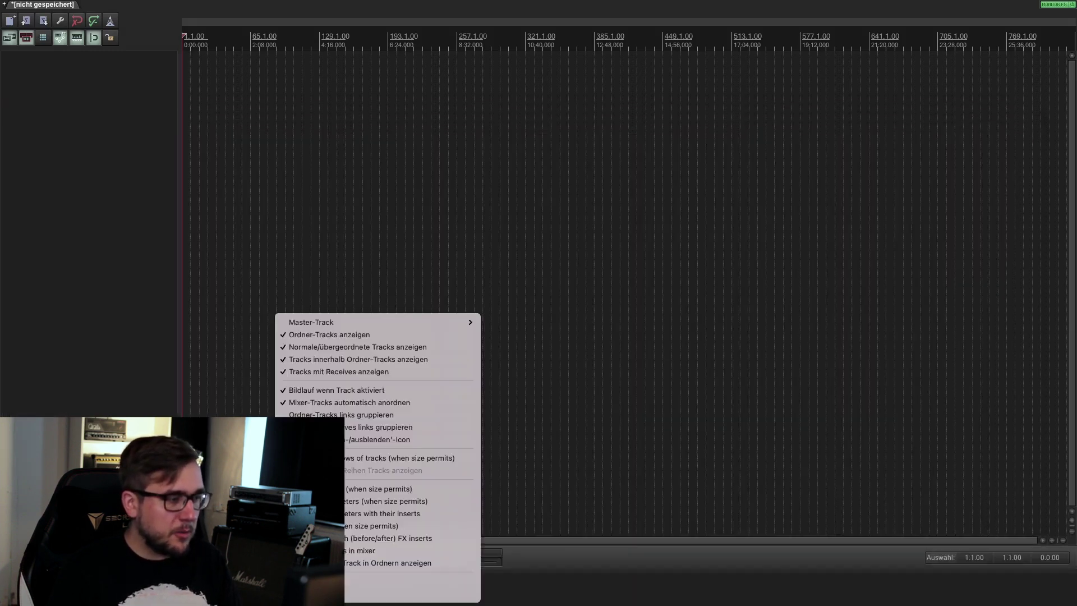
{"action": "left_click", "coordinate": [347, 582]}
{"action": "mouse_move", "coordinate": [368, 104]}
{"action": "left_mouse_down"}
{"action": "mouse_move", "coordinate": [476, 48]}
{"action": "mouse_move", "coordinate": [363, 84]}
{"action": "left_mouse_up"}
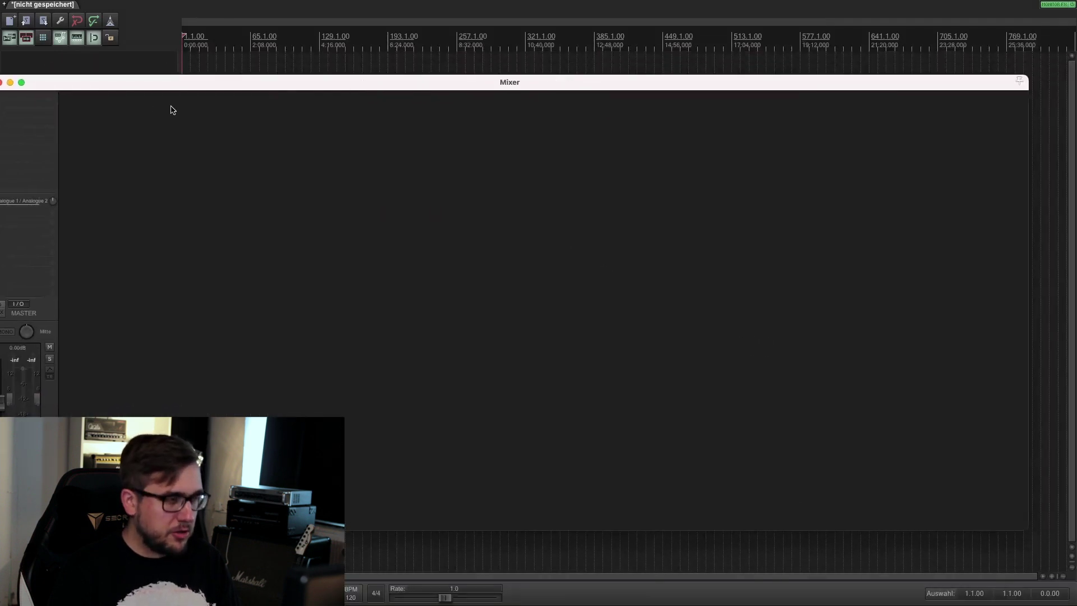
{"action": "key", "text": "super+m"}
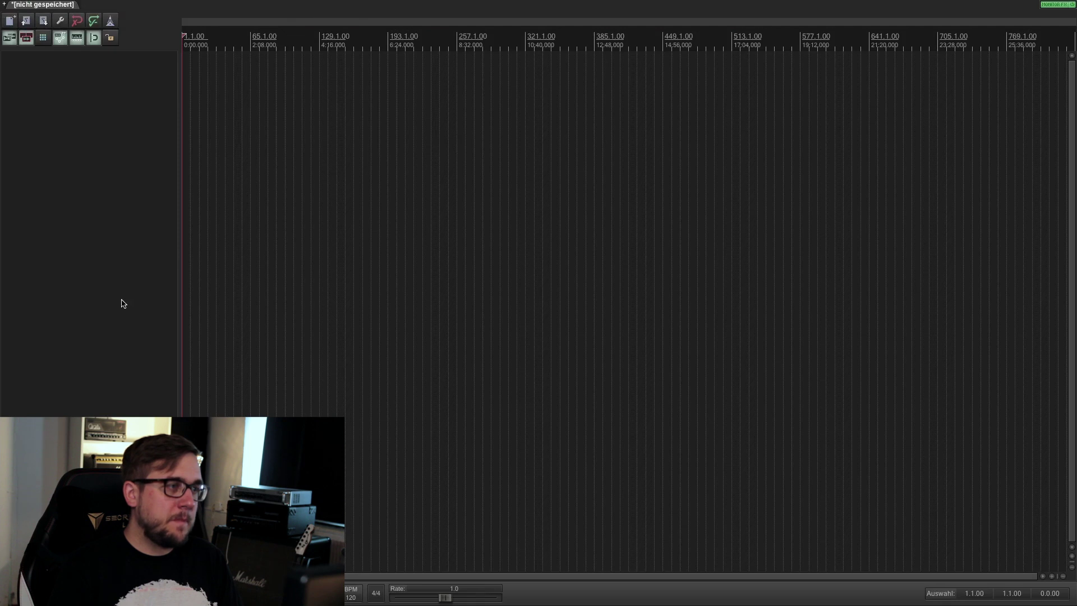
Open the program preferences and show the audio device settings.
{"action": "mouse_move", "coordinate": [366, 4]}
{"action": "left_click", "coordinate": [310, 6]}
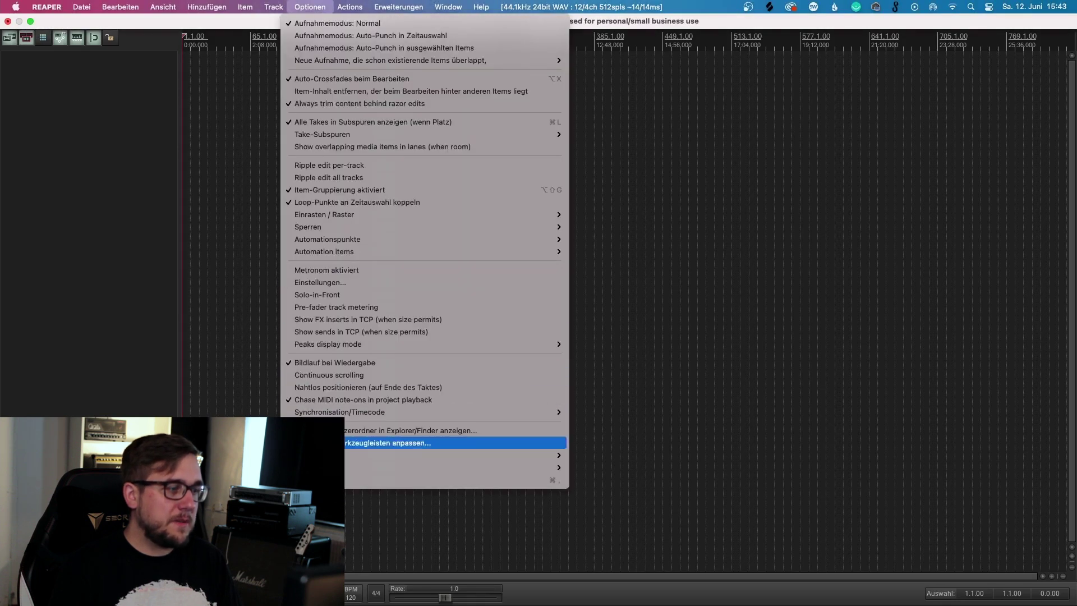
{"action": "left_click", "coordinate": [314, 480]}
{"action": "left_click_drag", "start_coordinate": [386, 239], "coordinate": [535, 107]}
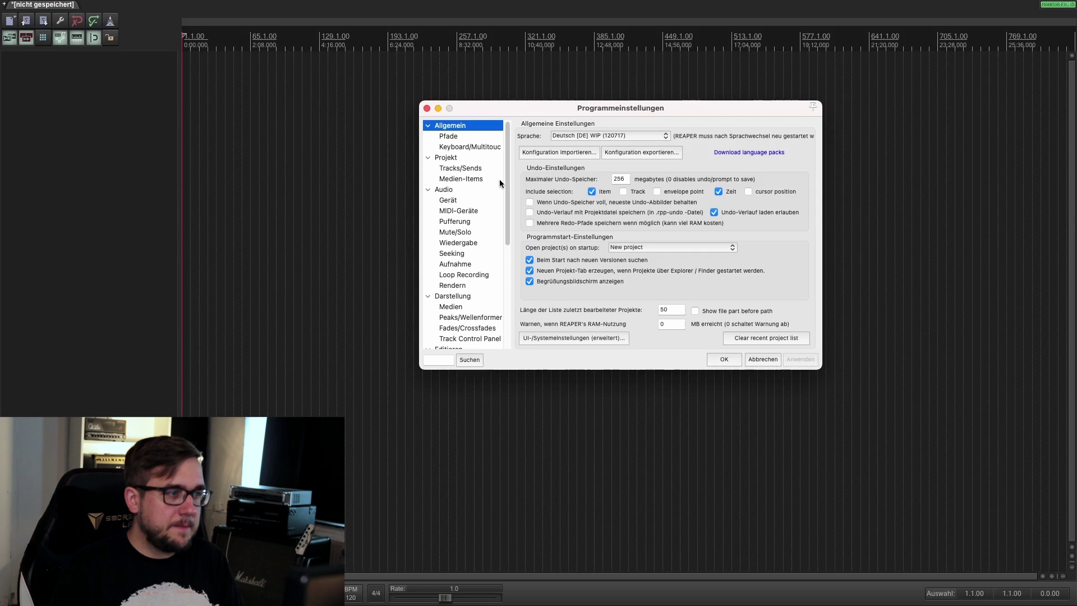
{"action": "left_click", "coordinate": [448, 202]}
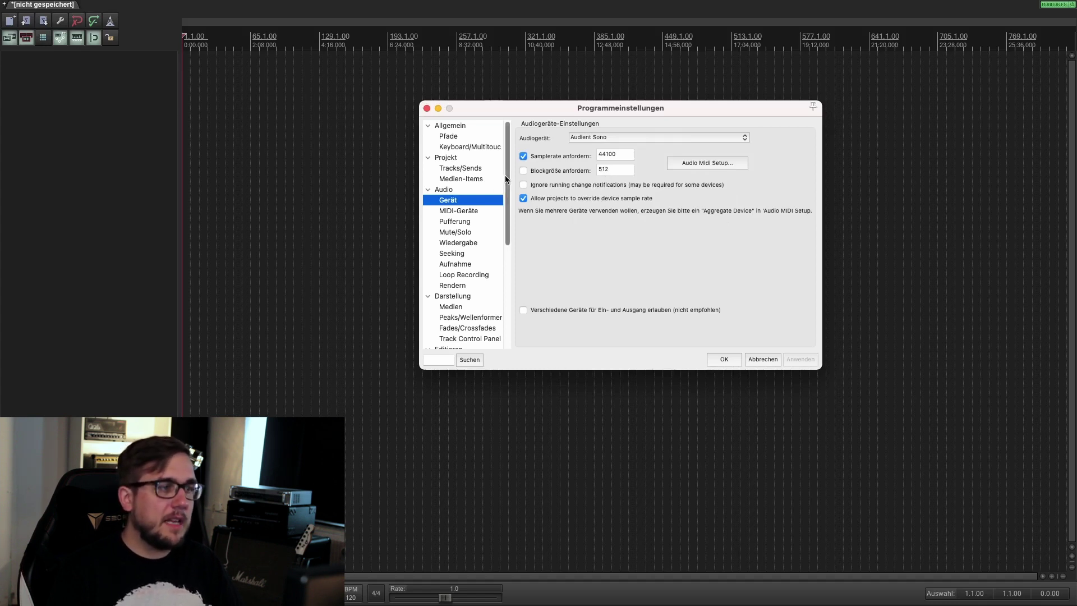
Review the VST plug-in settings and close the preferences without changes.
{"action": "left_click_drag", "start_coordinate": [506, 179], "coordinate": [505, 275]}
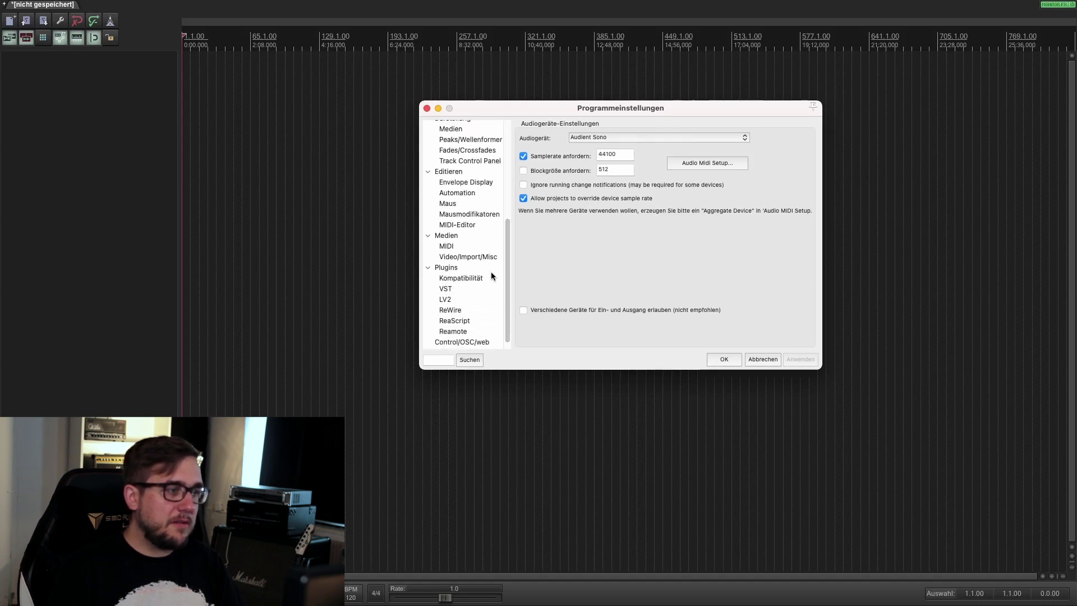
{"action": "left_click", "coordinate": [454, 269]}
{"action": "left_click", "coordinate": [453, 289]}
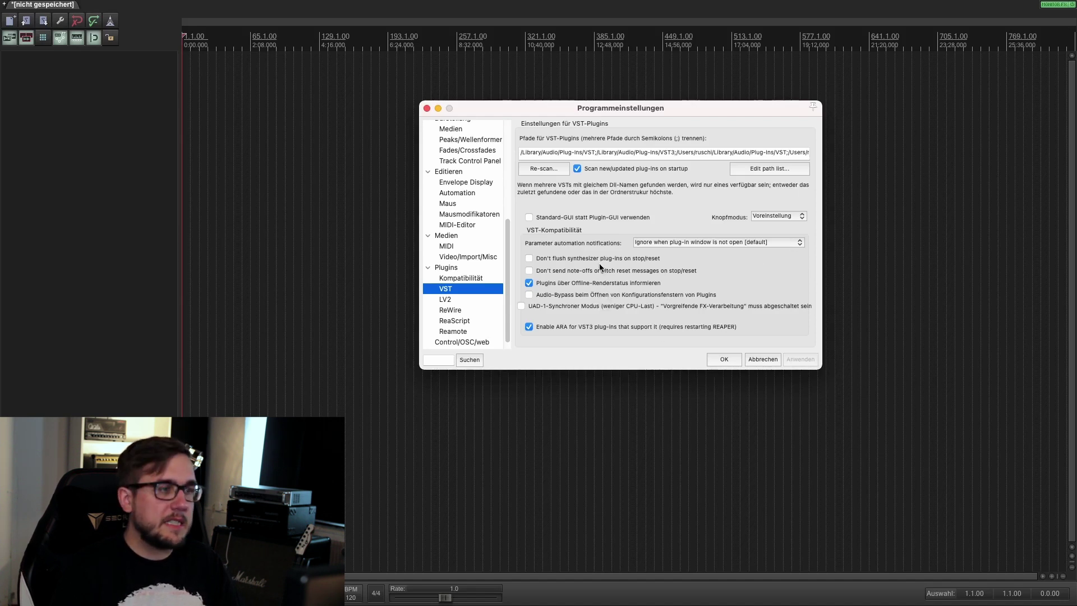
{"action": "scroll", "coordinate": [464, 276], "scroll_direction": "up", "scroll_amount": 1}
{"action": "scroll", "coordinate": [464, 276], "scroll_direction": "up", "scroll_amount": 5}
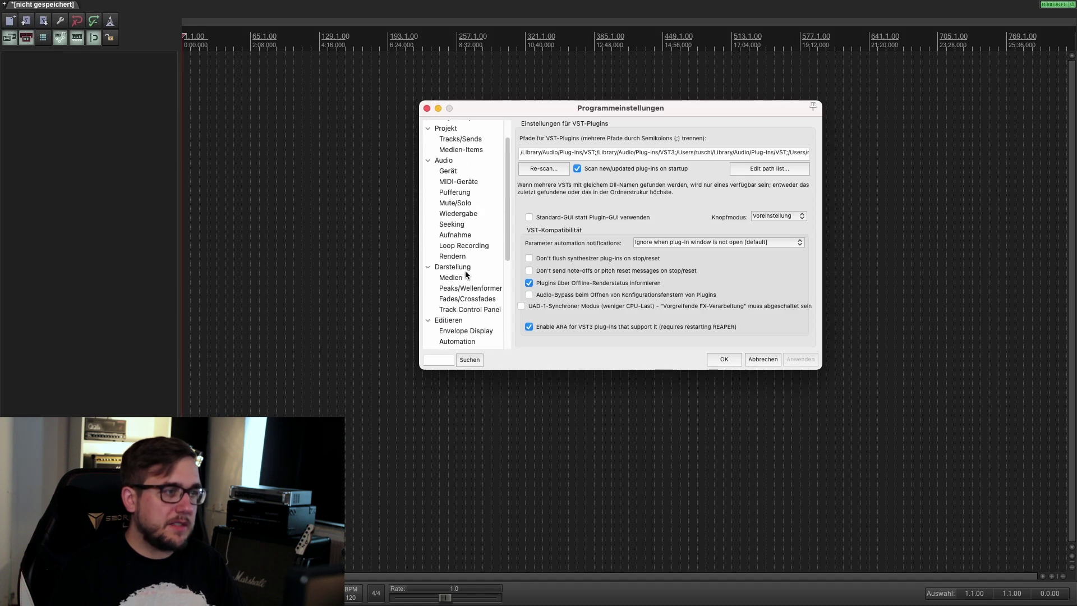
{"action": "left_click", "coordinate": [426, 108]}
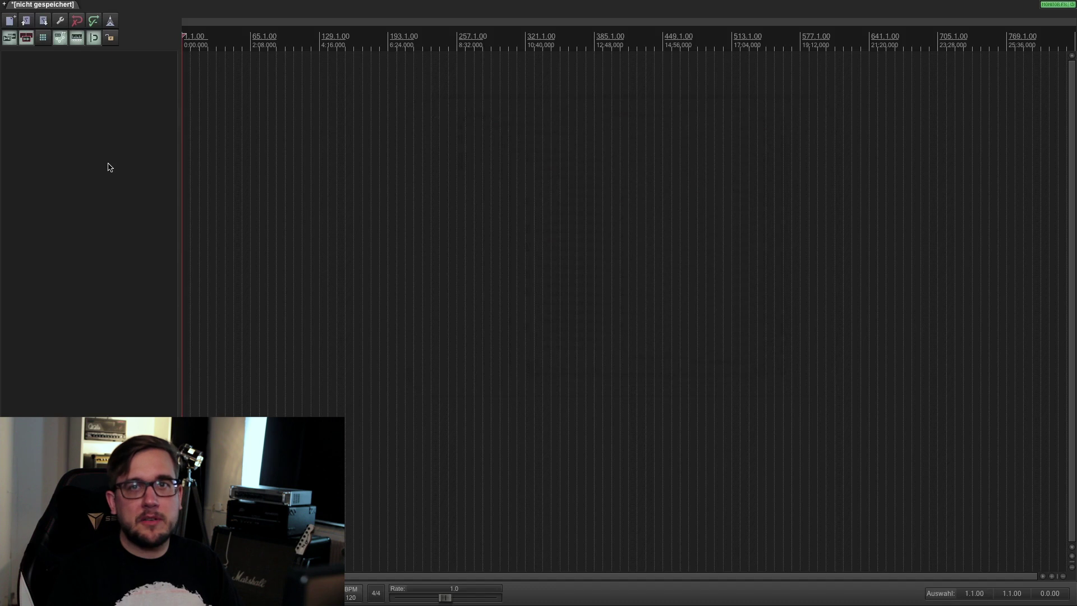
Add four empty tracks to the project.
{"action": "double_click", "coordinate": [81, 111]}
{"action": "double_click", "coordinate": [91, 165]}
{"action": "double_click", "coordinate": [81, 347]}
{"action": "double_click", "coordinate": [82, 365]}
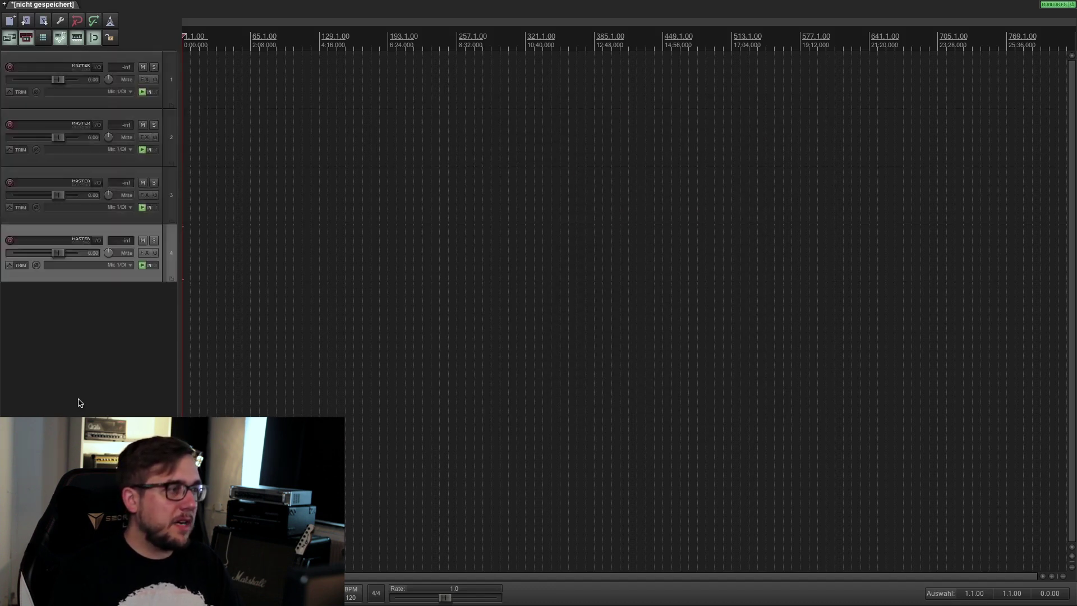
Insert the VSTi version of SSDSampler5 (Steven Slate) on track 1 and move its window clear of the tracks.
{"action": "left_click", "coordinate": [83, 111]}
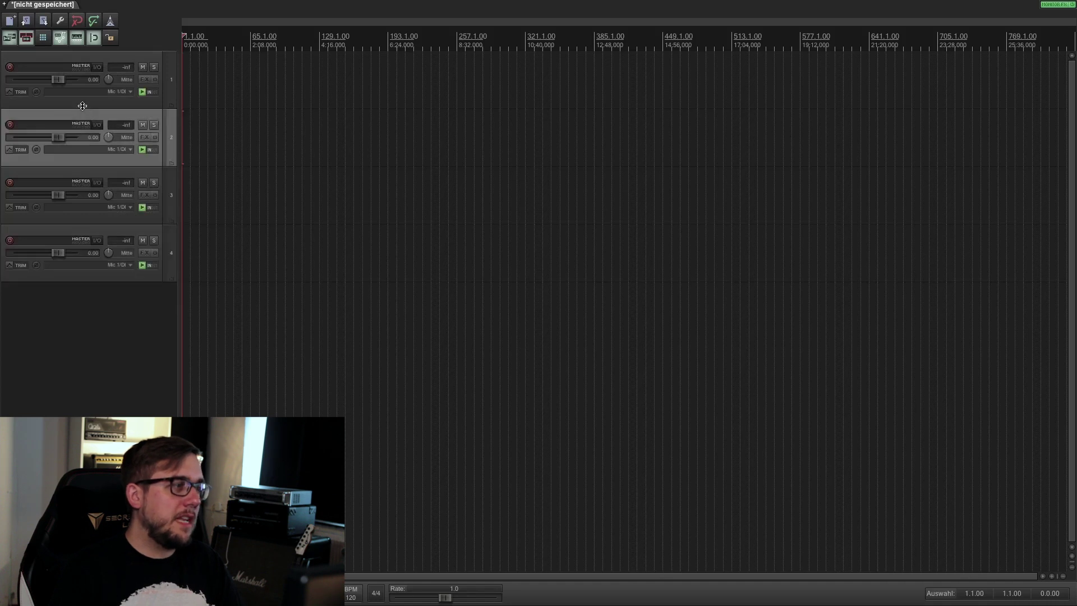
{"action": "left_click", "coordinate": [82, 105]}
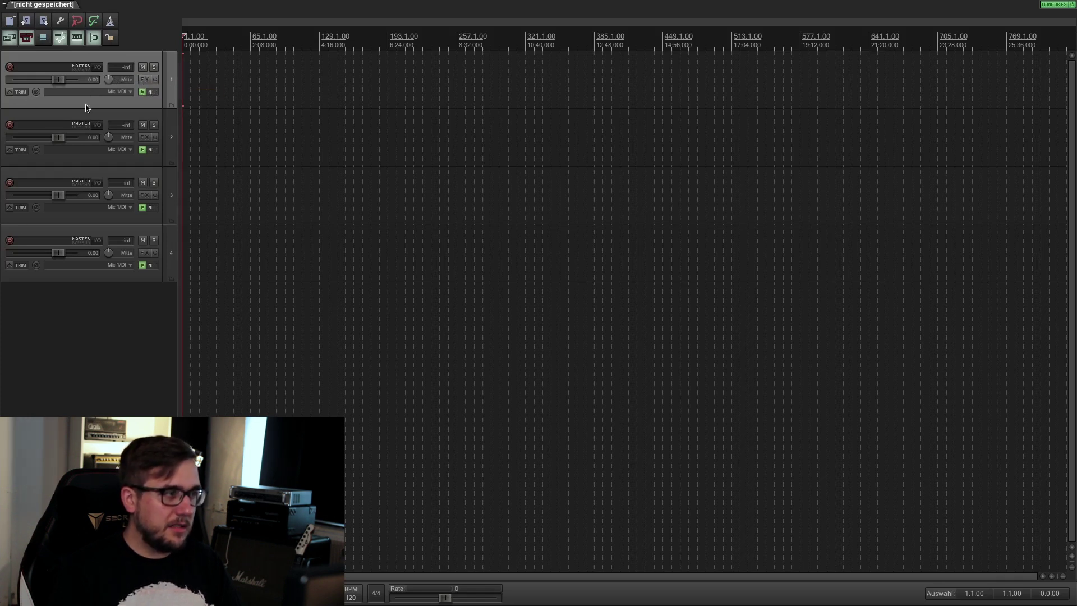
{"action": "left_click", "coordinate": [144, 80]}
{"action": "type", "text": "ssd"}
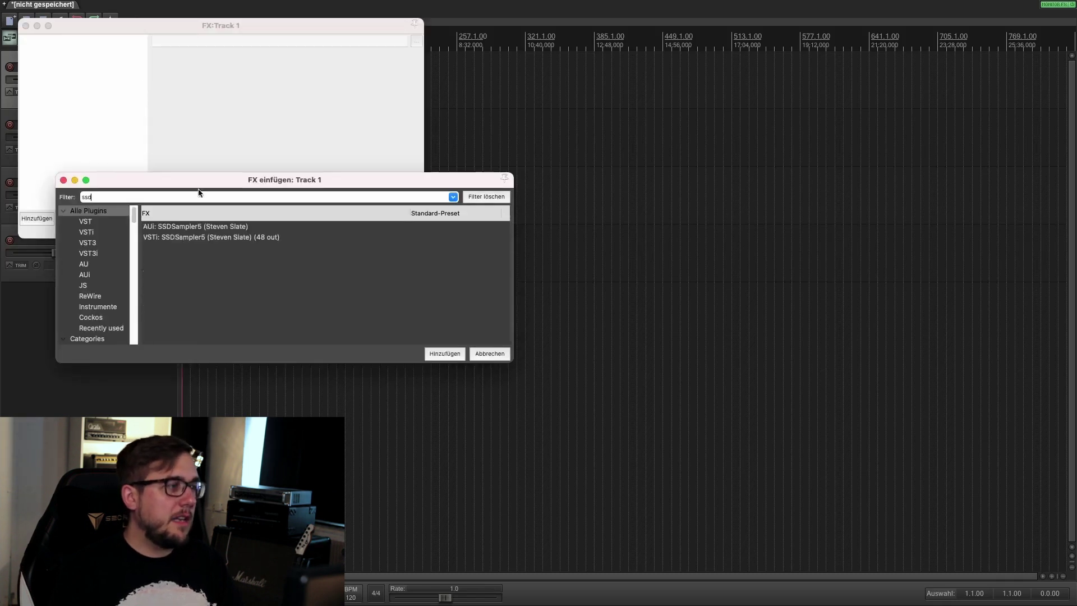
{"action": "left_click", "coordinate": [179, 238]}
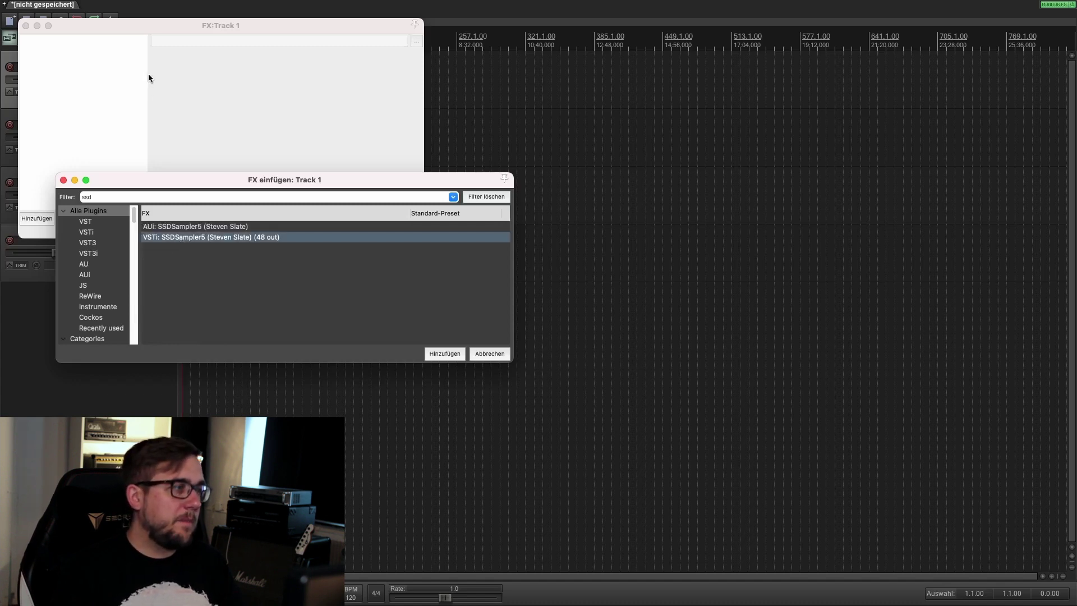
{"action": "key", "text": "Return"}
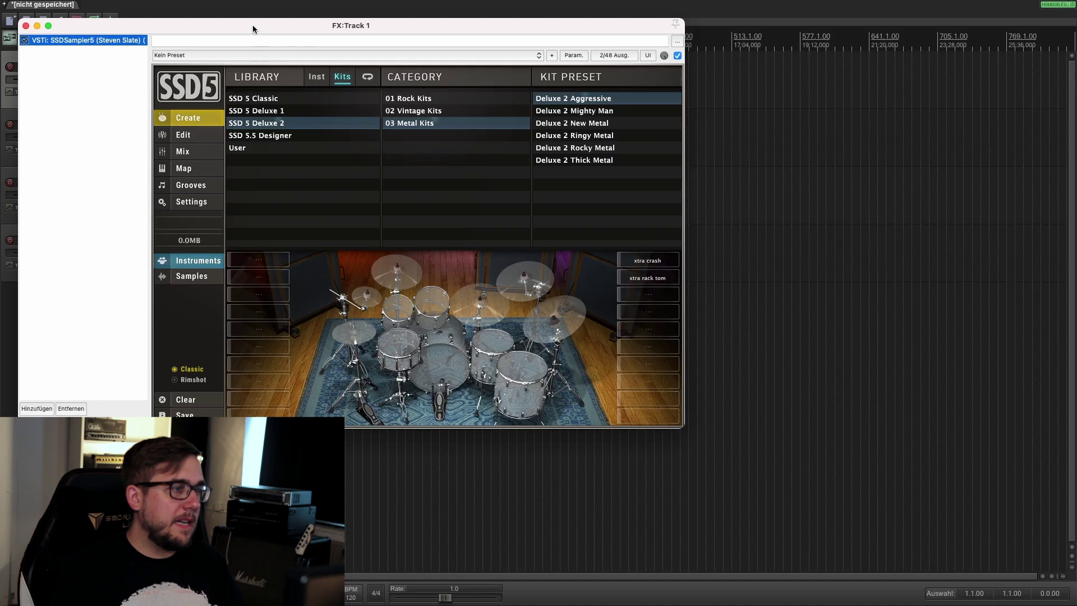
{"action": "left_click_drag", "start_coordinate": [252, 25], "coordinate": [485, 67]}
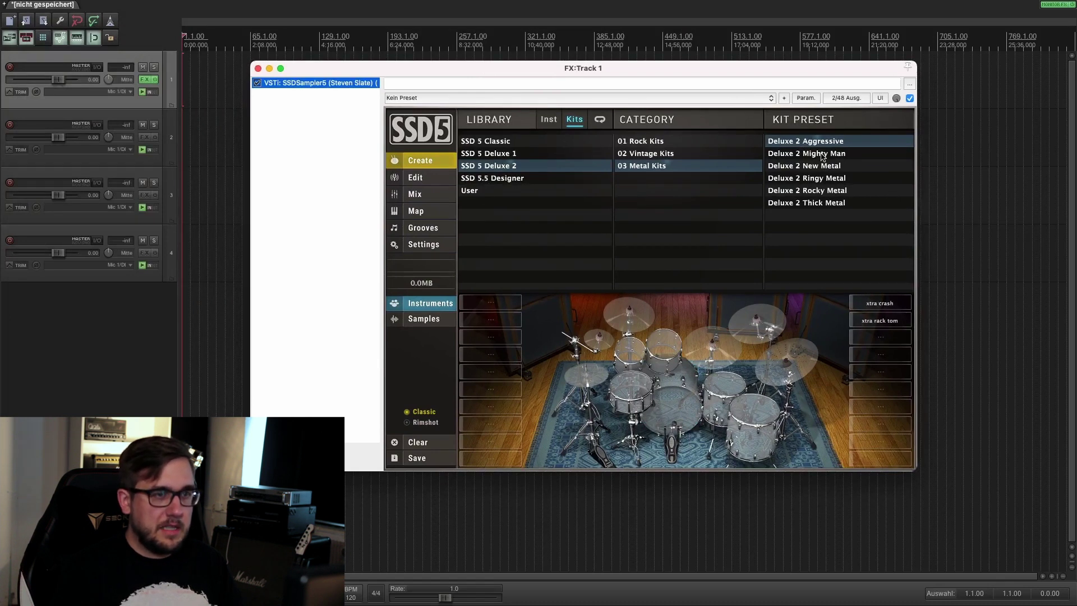
Load the Deluxe 2 Aggressive kit from SSD 5 Deluxe 2's metal kits and audition its rack tom and kick.
{"action": "double_click", "coordinate": [808, 141]}
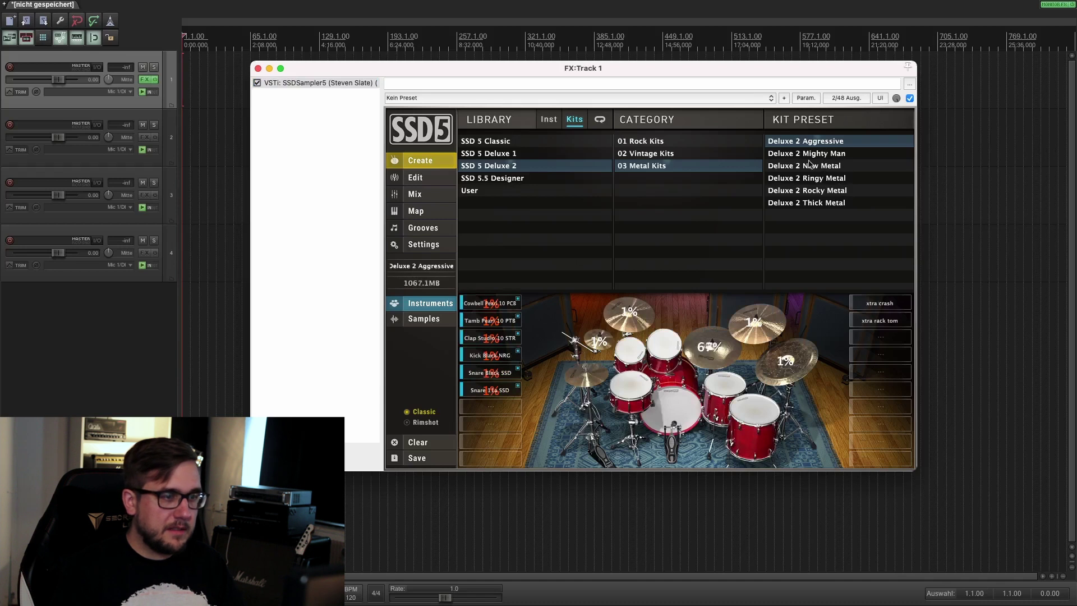
{"action": "left_click", "coordinate": [665, 346]}
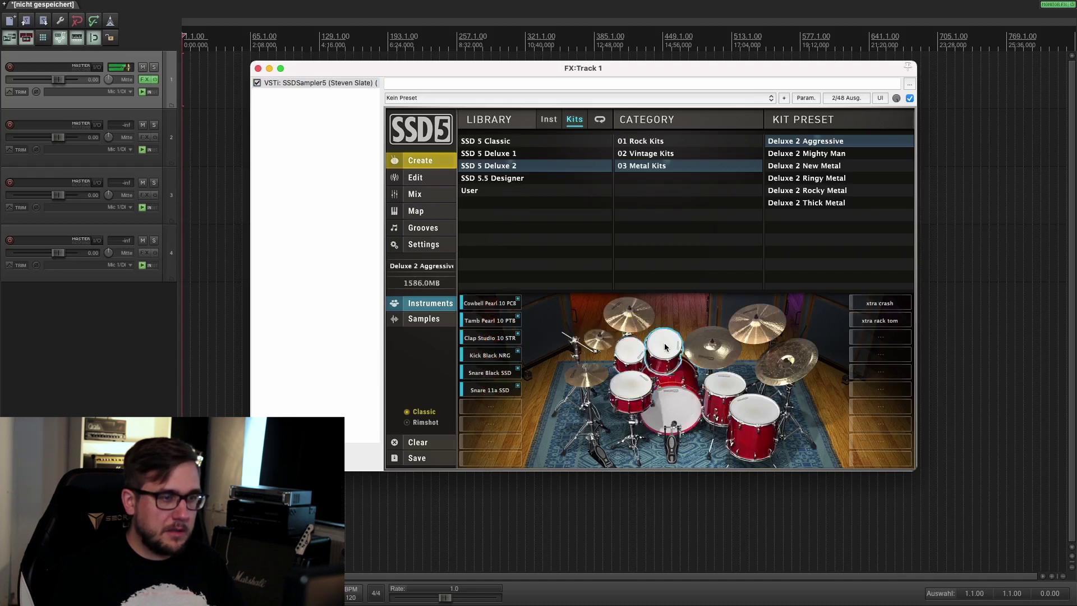
{"action": "left_click", "coordinate": [676, 420]}
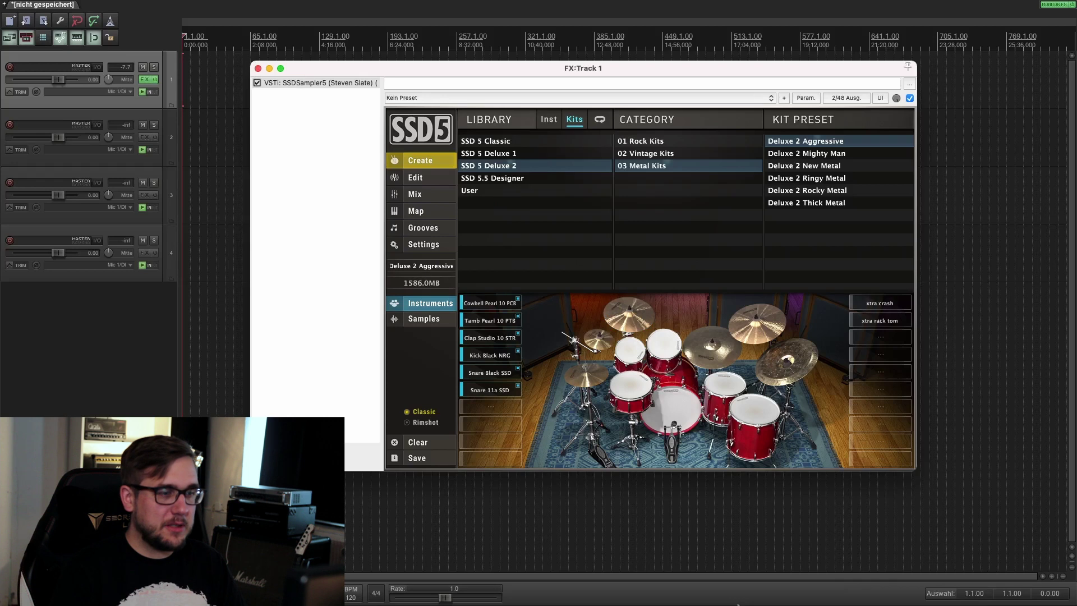
{"action": "mouse_move", "coordinate": [729, 603]}
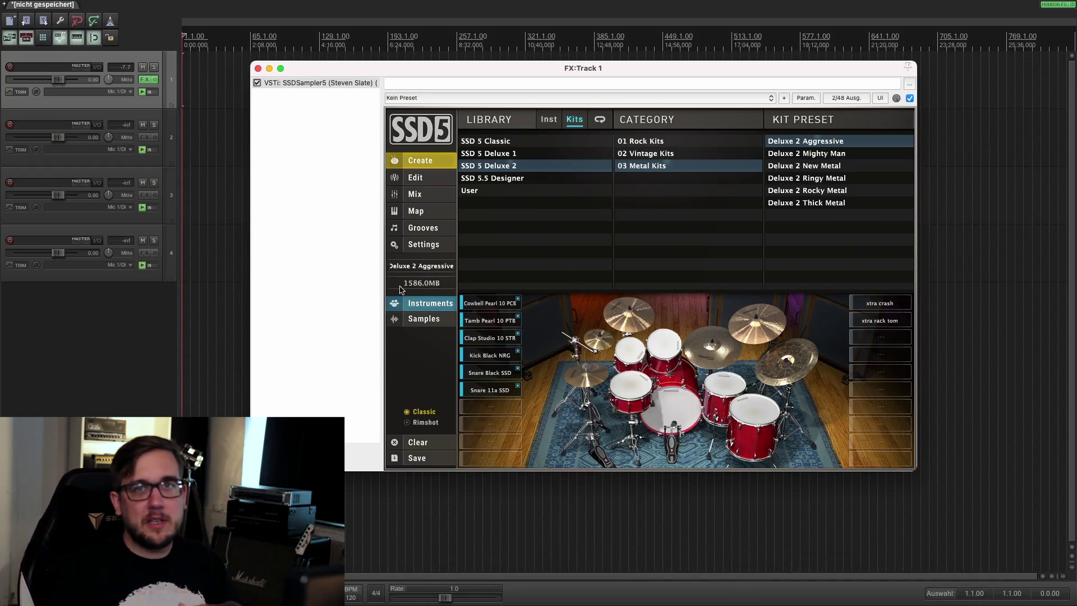
Audition the kick, rack tom and snare of the loaded drum kit.
{"action": "left_click", "coordinate": [276, 84]}
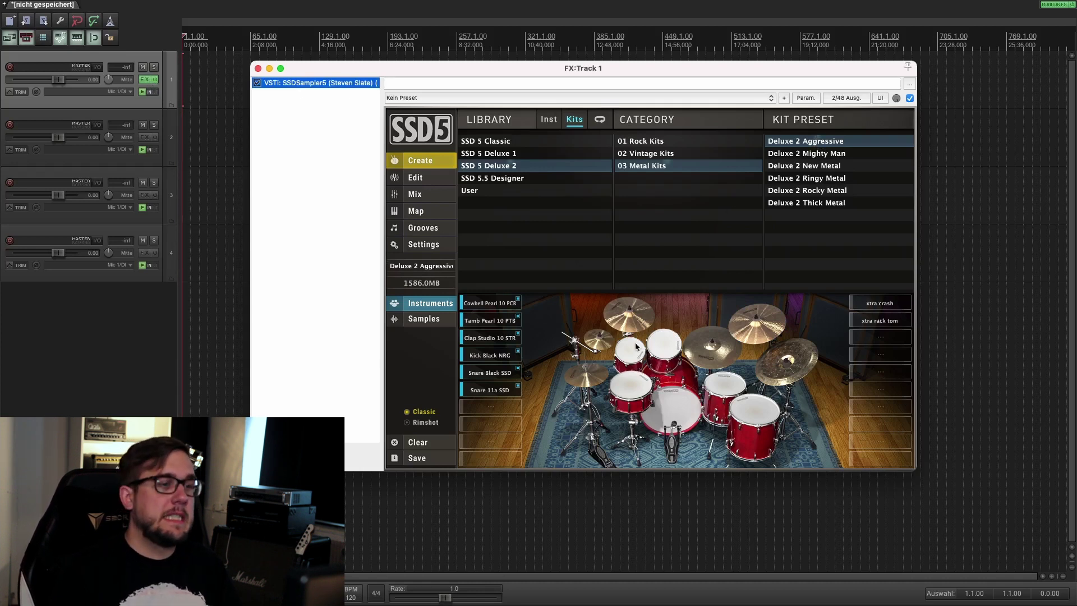
{"action": "left_click", "coordinate": [682, 414]}
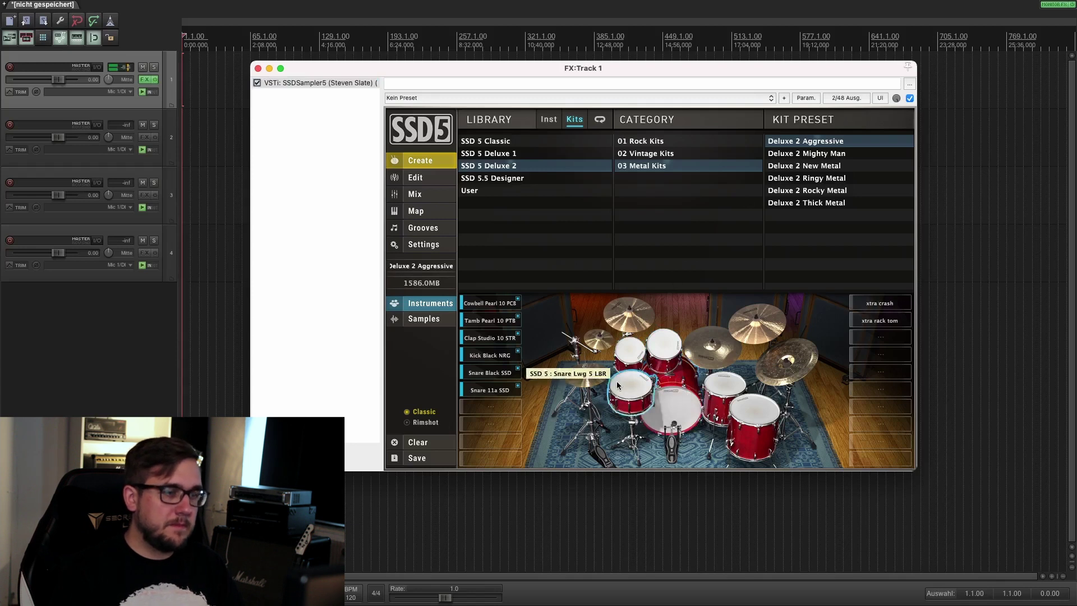
{"action": "left_click", "coordinate": [669, 347]}
{"action": "left_click", "coordinate": [668, 348]}
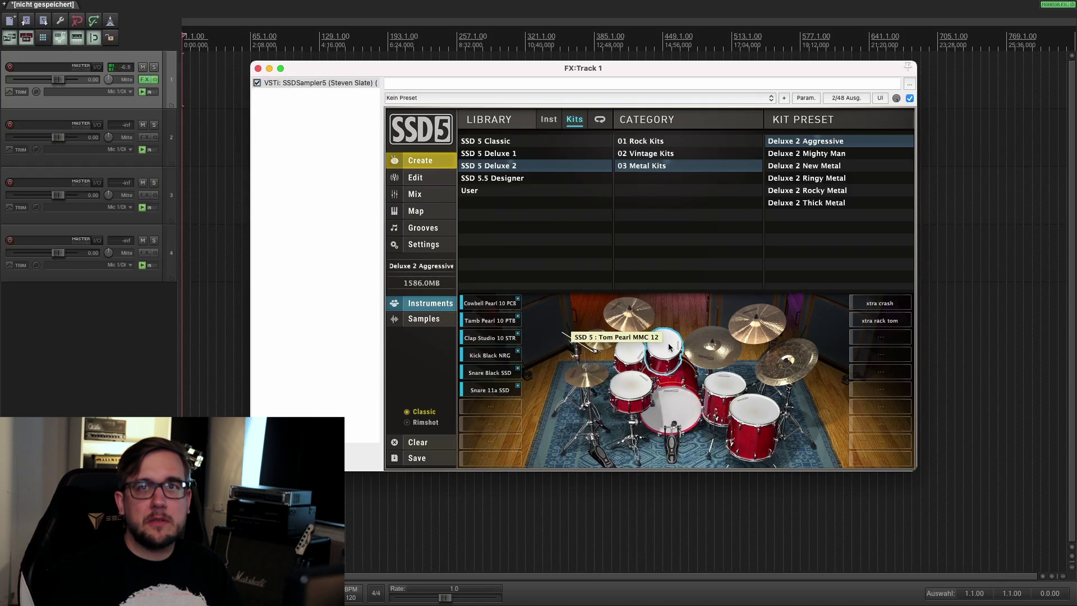
{"action": "left_click", "coordinate": [638, 379]}
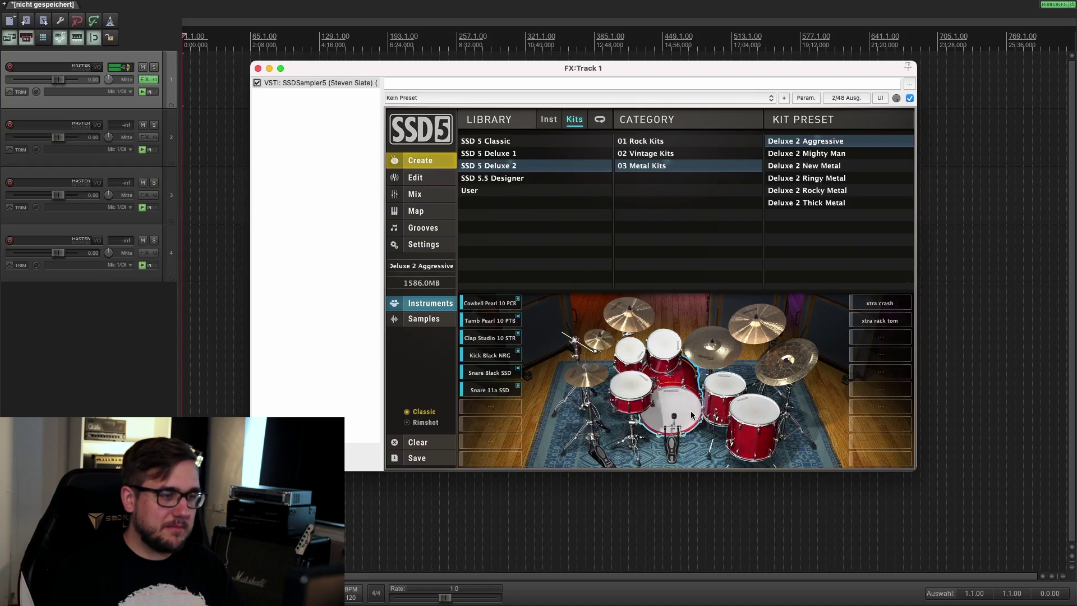
{"action": "left_click", "coordinate": [656, 387]}
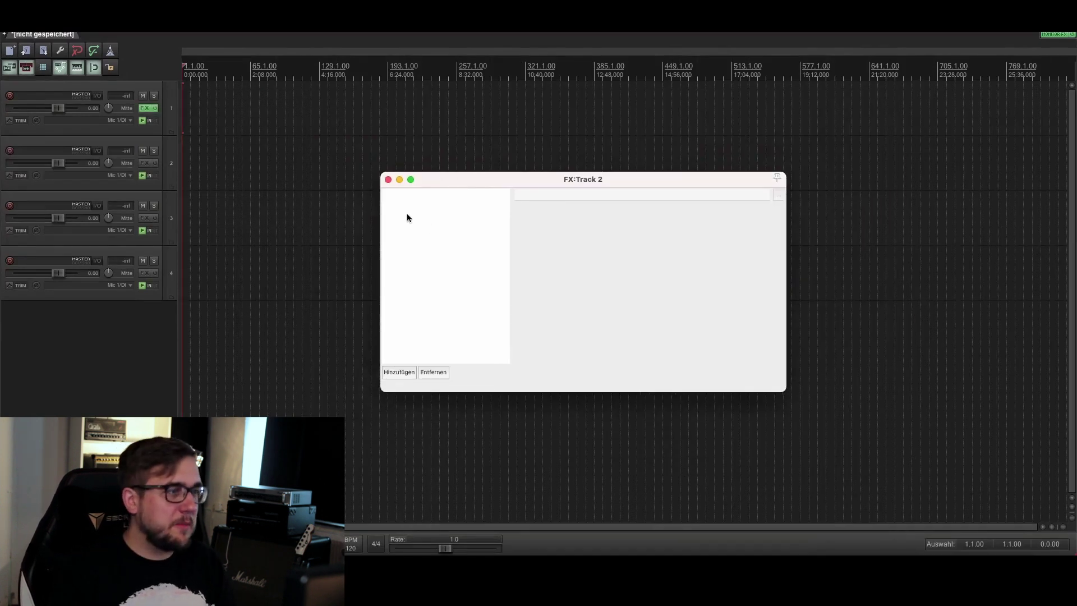
Insert the VST3 version of Amped - Roots (ML Sound Lab) on track 2, view its amp interface and close it.
{"action": "left_click", "coordinate": [396, 374]}
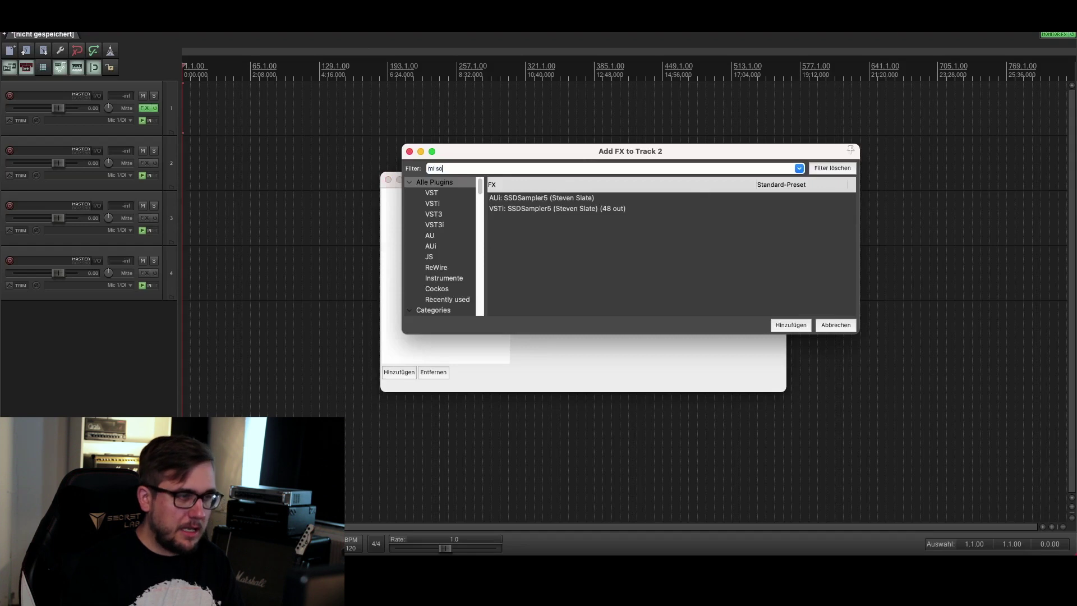
{"action": "type", "text": "ml sound"}
{"action": "left_click", "coordinate": [549, 219]}
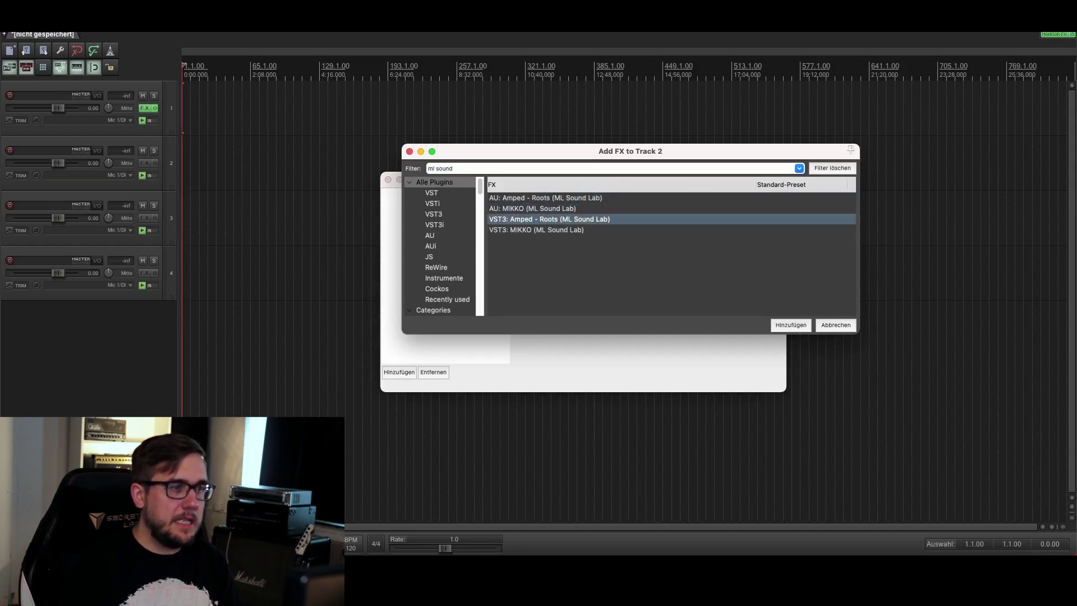
{"action": "key", "text": "Return"}
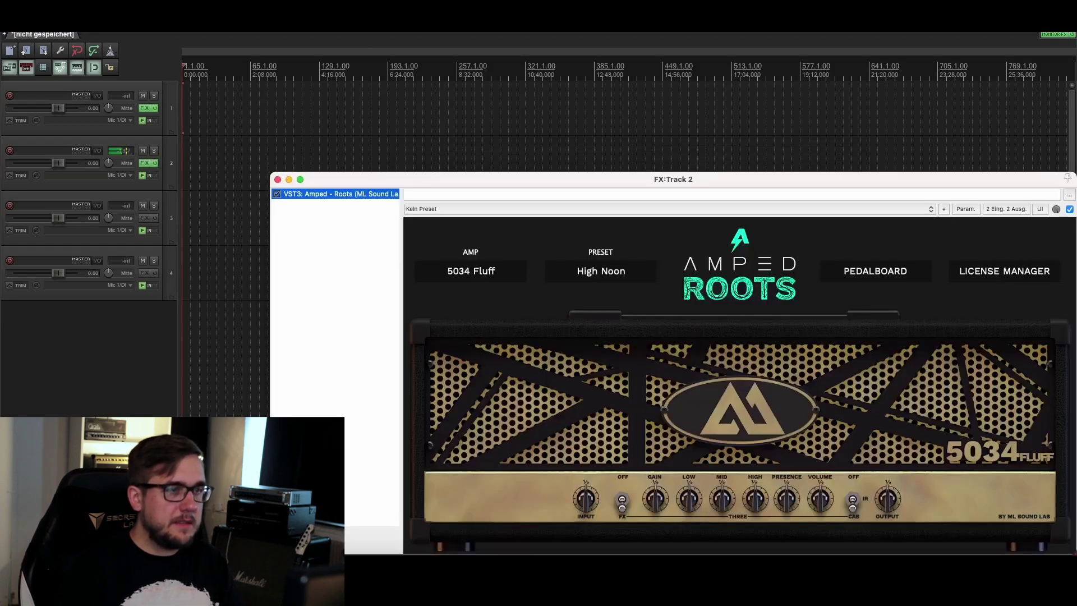
{"action": "left_click_drag", "start_coordinate": [717, 184], "coordinate": [631, 83]}
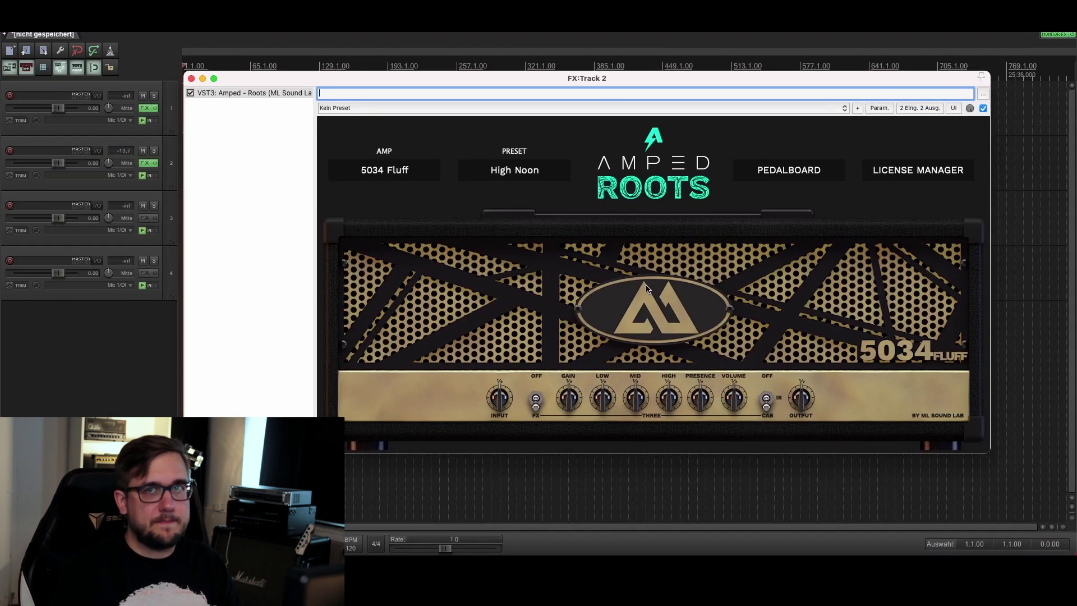
{"action": "left_click", "coordinate": [191, 79]}
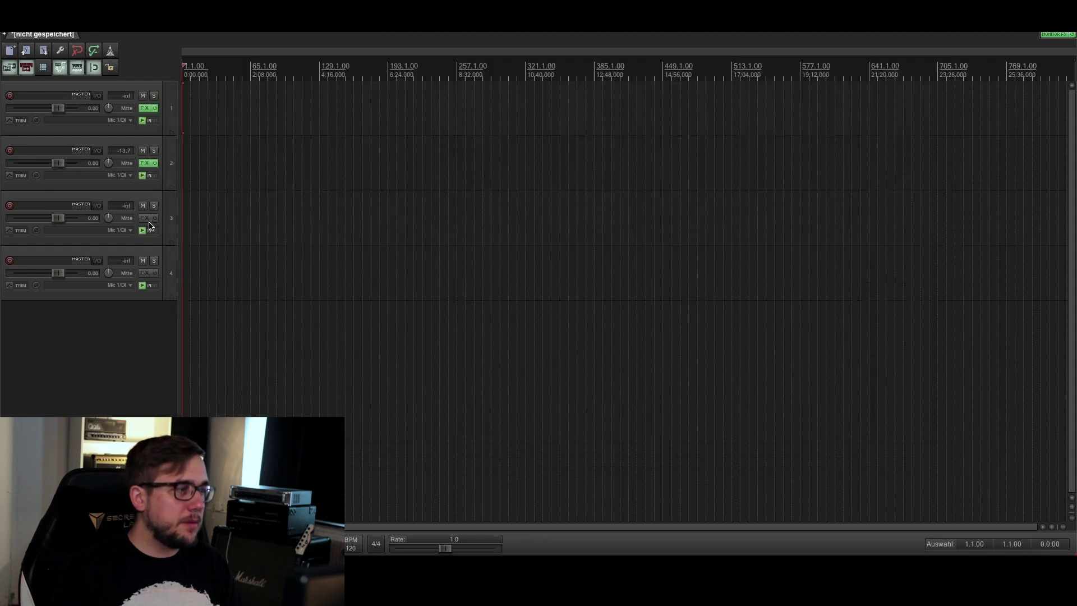
Insert the VST version of BOD (TSE Audio) on track 3, move its window clear of the tracks and close it.
{"action": "left_click", "coordinate": [146, 218]}
{"action": "type", "text": "bod"}
{"action": "key", "text": "Down"}
{"action": "key", "text": "Down"}
{"action": "key", "text": "Return"}
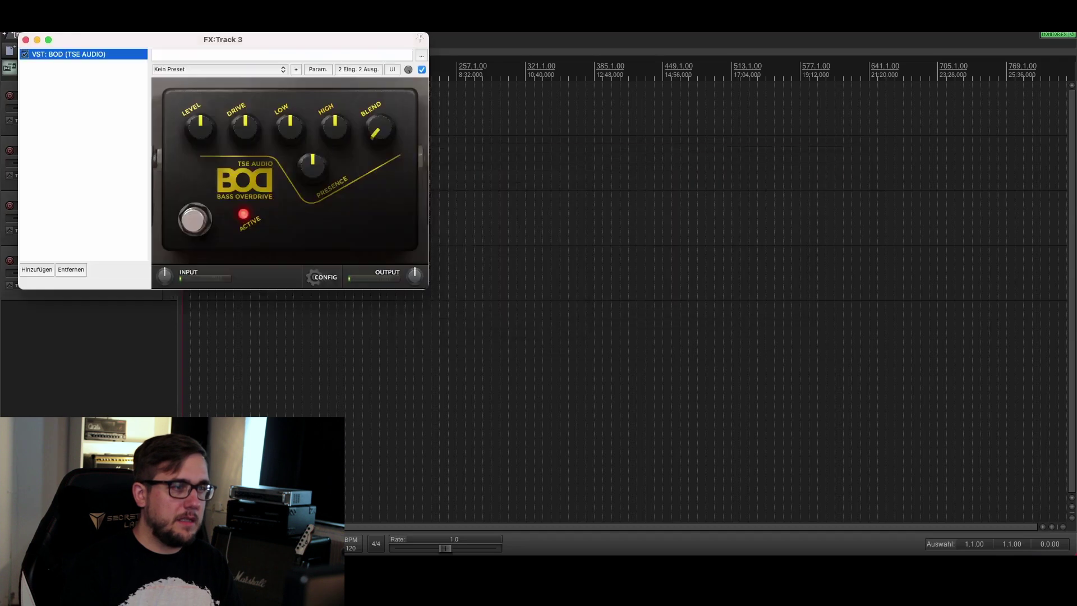
{"action": "left_click_drag", "start_coordinate": [190, 35], "coordinate": [507, 160]}
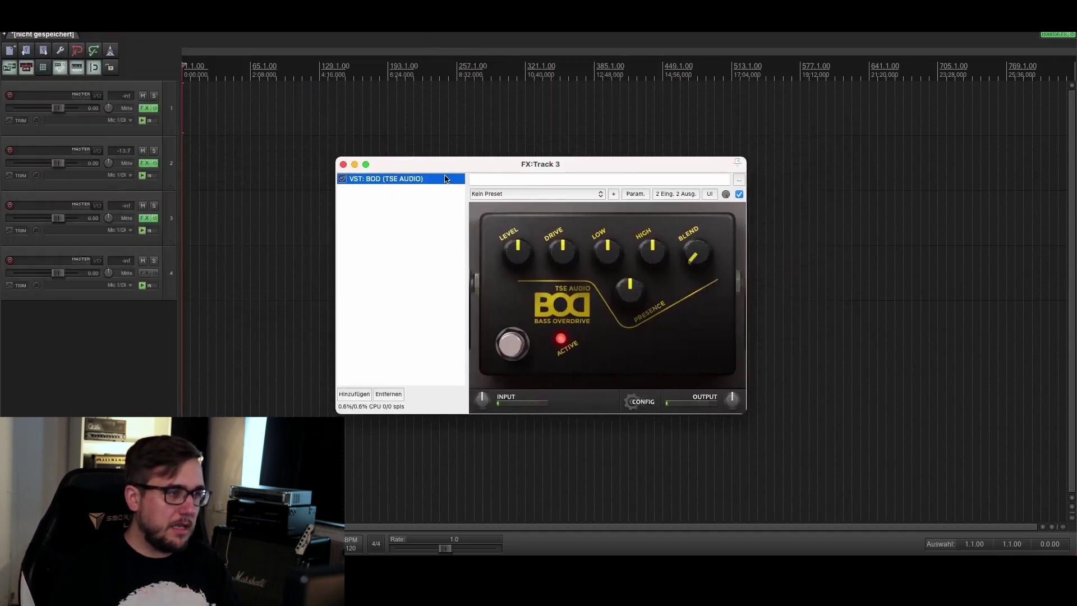
{"action": "left_click", "coordinate": [343, 165]}
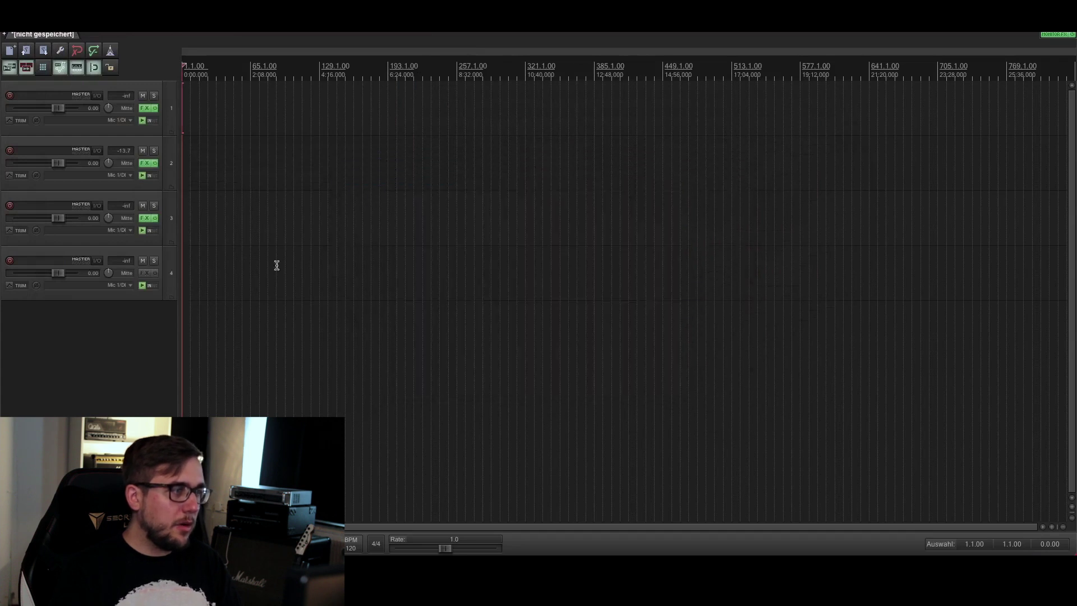
Insert ReaComp (Cockos) on track 4, move its window clear of the tracks and close it.
{"action": "left_click", "coordinate": [146, 274]}
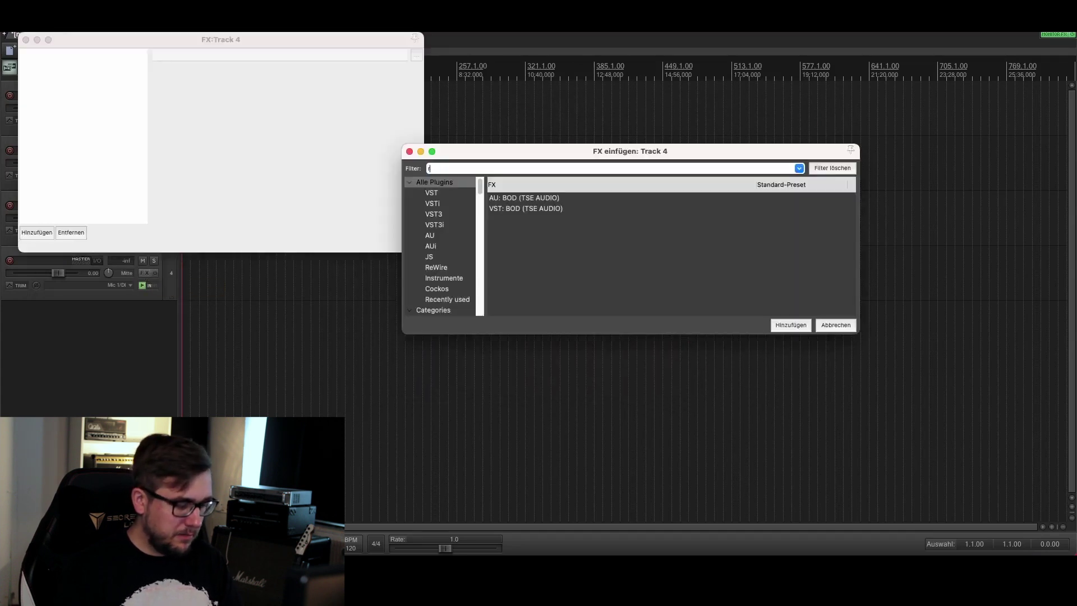
{"action": "type", "text": "reacomp"}
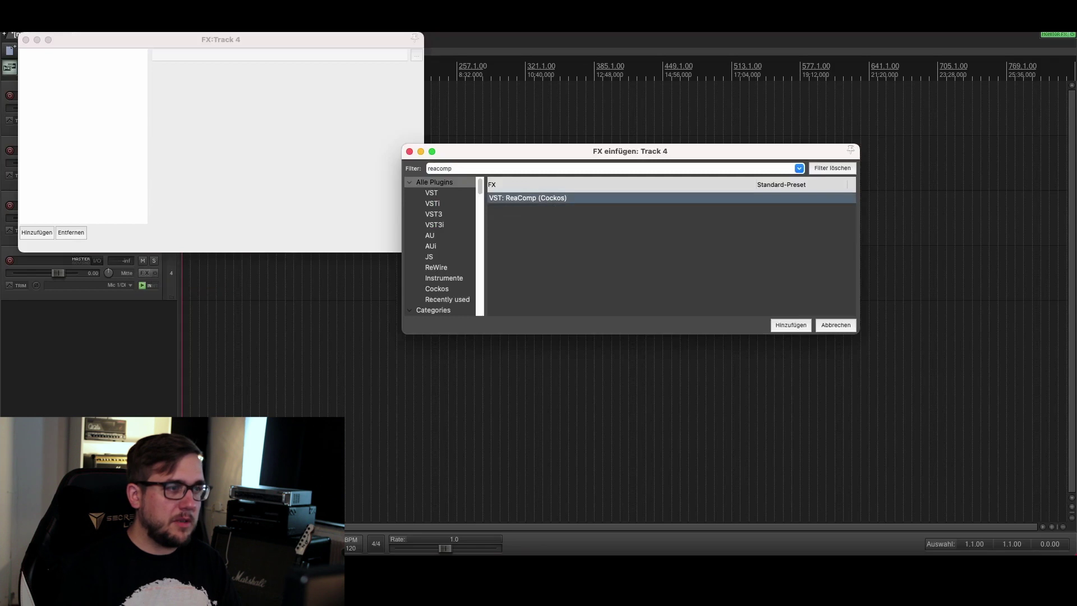
{"action": "key", "text": "Return"}
{"action": "left_click_drag", "start_coordinate": [204, 43], "coordinate": [458, 127]}
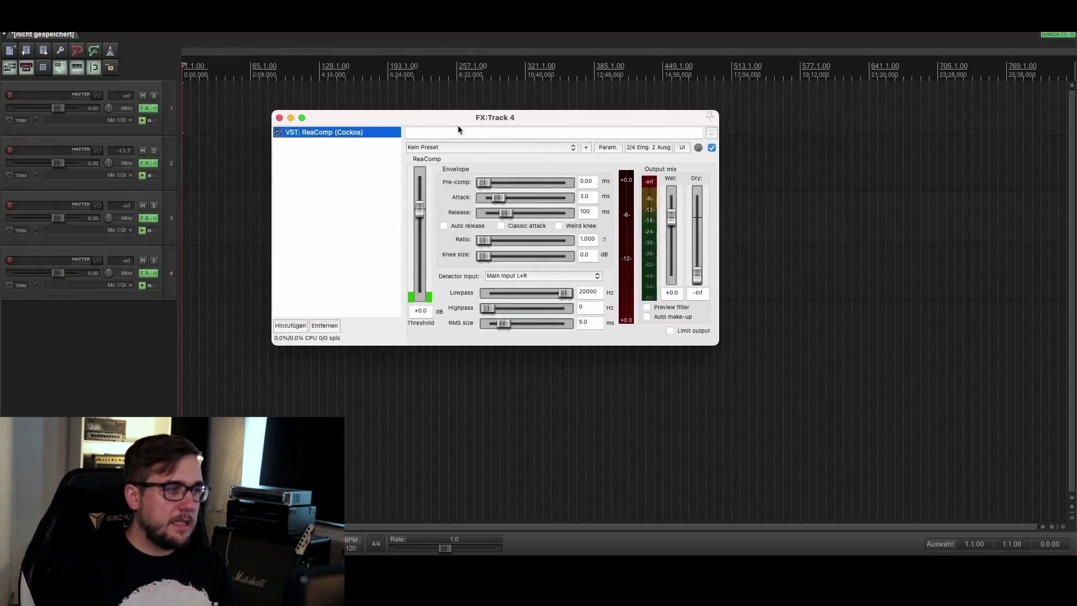
{"action": "left_click", "coordinate": [280, 118]}
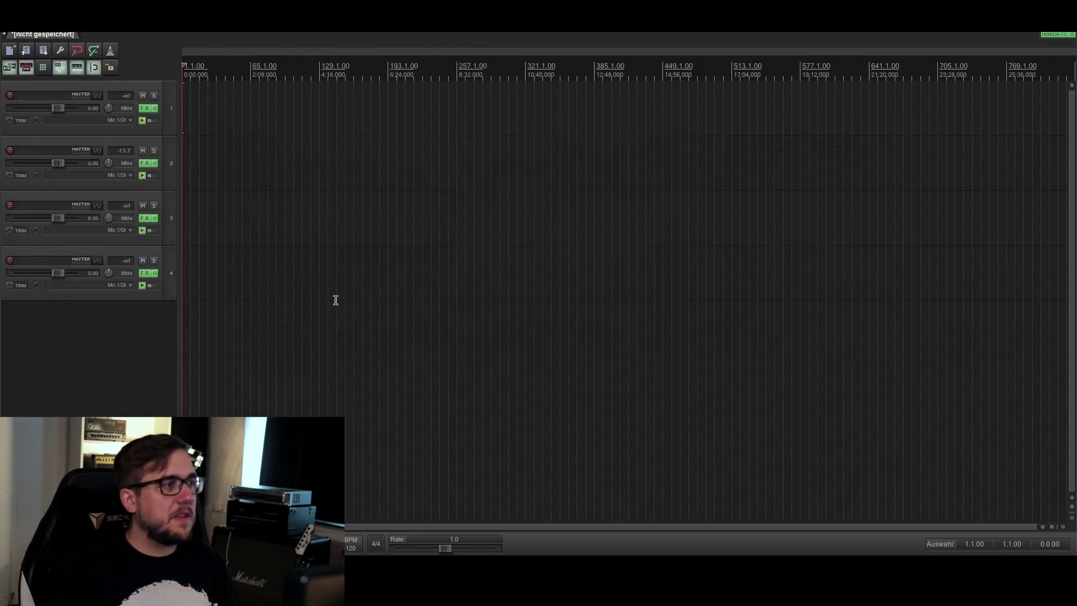
Make a four-bar time selection on the timeline from 2.1.00 to 6.1.00.
{"action": "scroll", "coordinate": [291, 258], "scroll_direction": "up", "scroll_amount": 3}
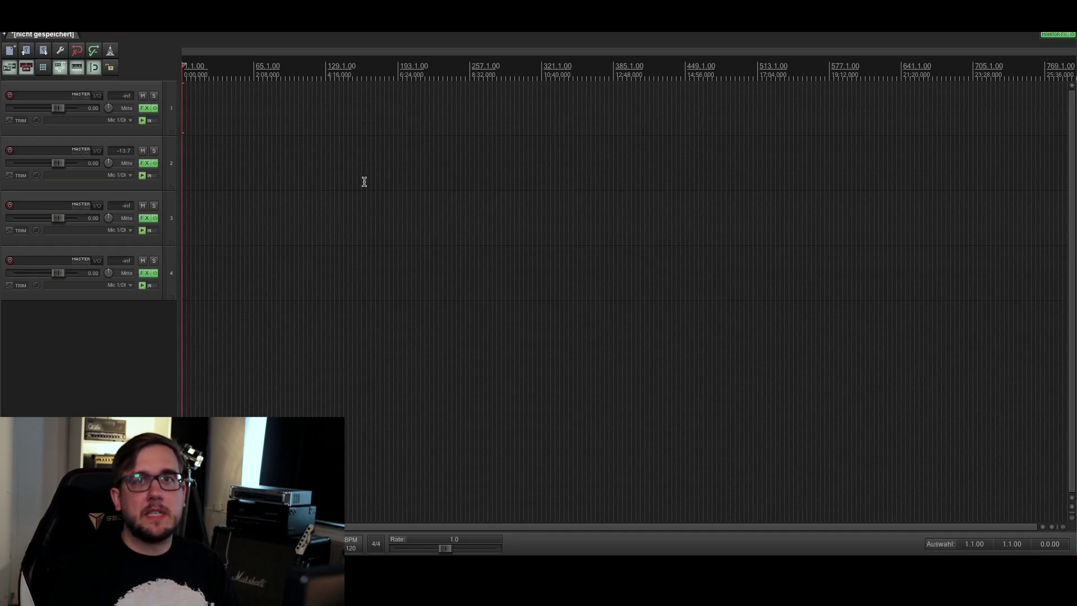
{"action": "scroll", "coordinate": [364, 182], "scroll_direction": "up", "scroll_amount": 1}
{"action": "scroll", "coordinate": [363, 180], "scroll_direction": "up", "scroll_amount": 10}
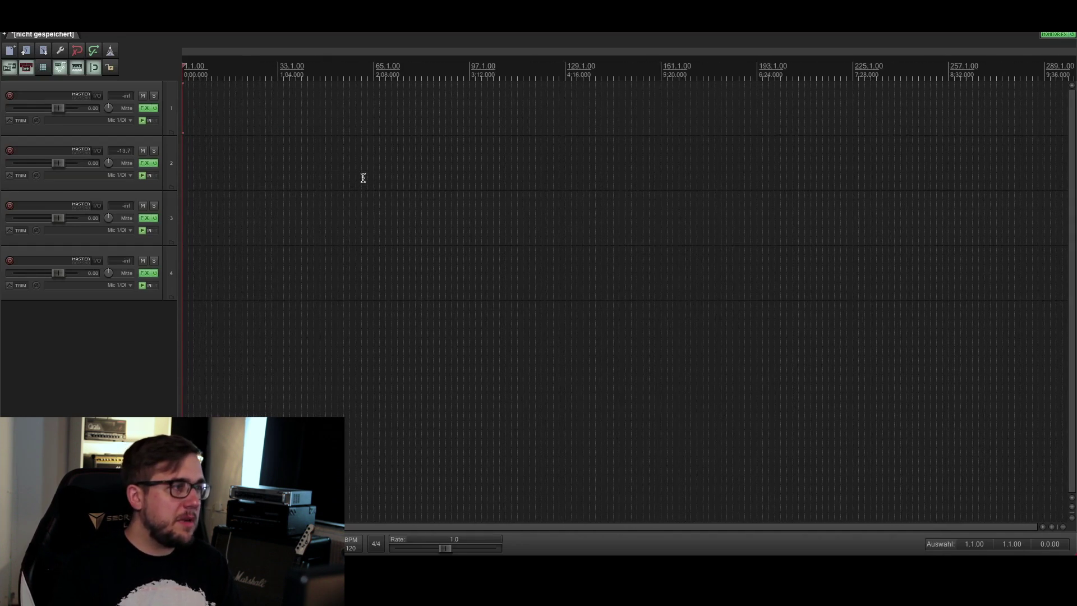
{"action": "scroll", "coordinate": [363, 176], "scroll_direction": "up", "scroll_amount": 8}
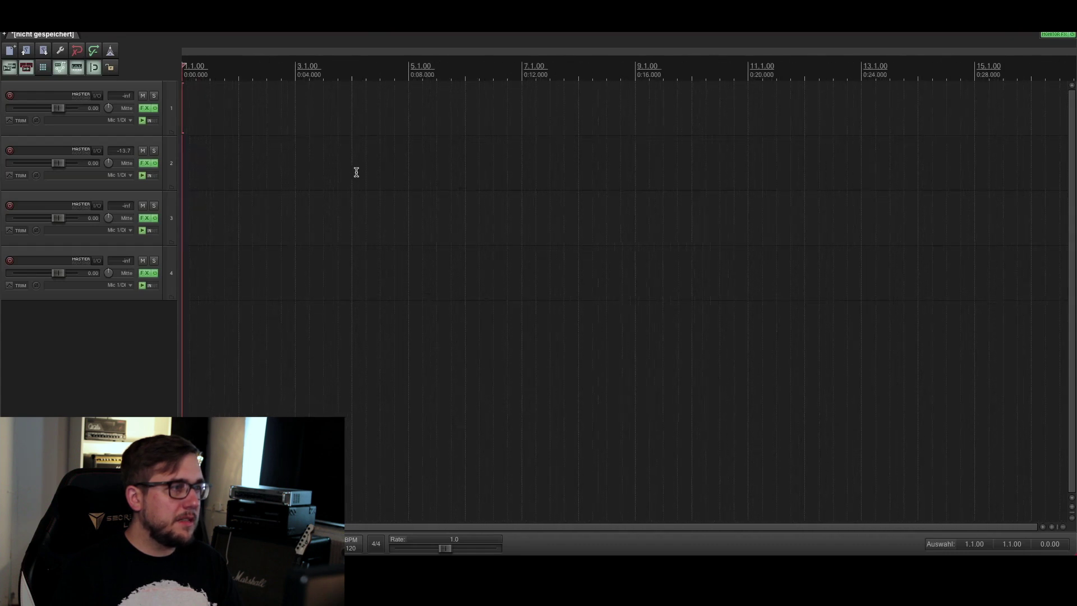
{"action": "mouse_move", "coordinate": [239, 89]}
{"action": "left_mouse_down"}
{"action": "mouse_move", "coordinate": [541, 96]}
{"action": "mouse_move", "coordinate": [368, 120]}
{"action": "mouse_move", "coordinate": [462, 115]}
{"action": "left_mouse_up"}
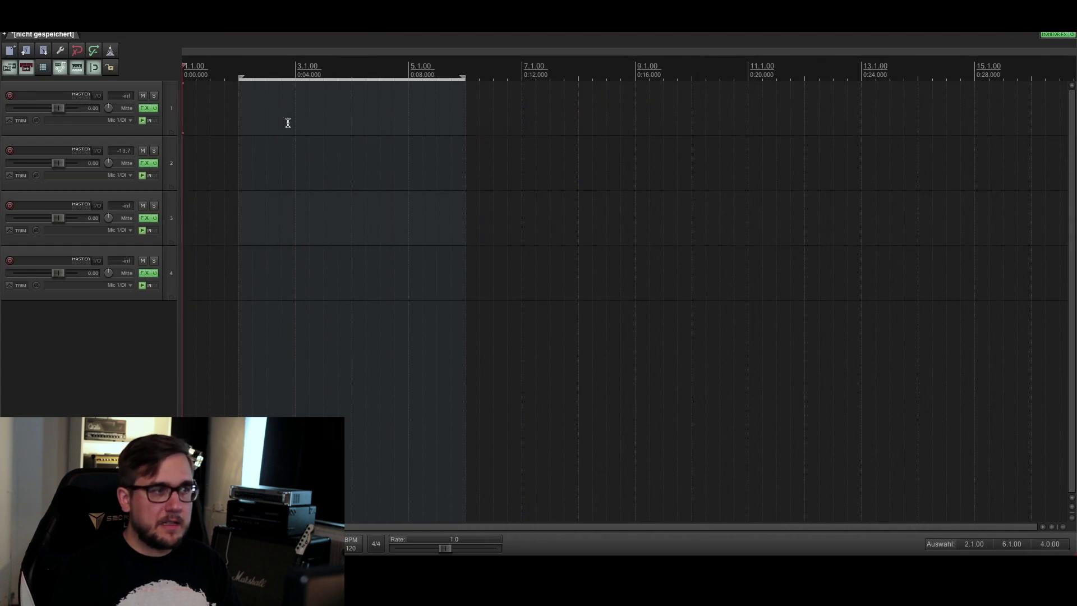
Name tracks 1 to 4 Drums, Git, Bass and Vox.
{"action": "left_click", "coordinate": [90, 87]}
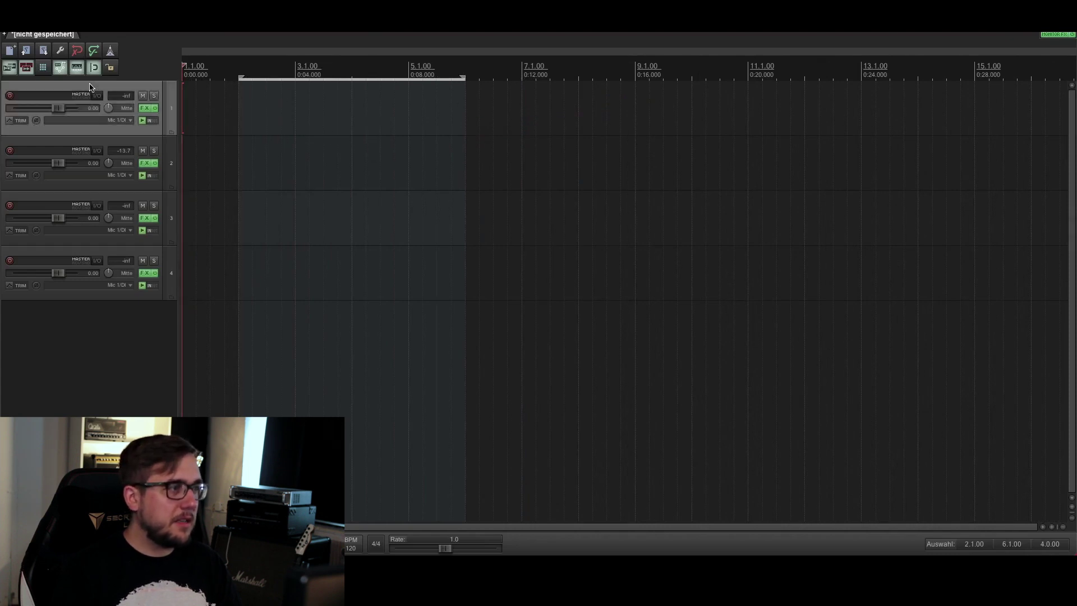
{"action": "double_click", "coordinate": [46, 99]}
{"action": "type", "text": "Drums"}
{"action": "key", "text": "Tab"}
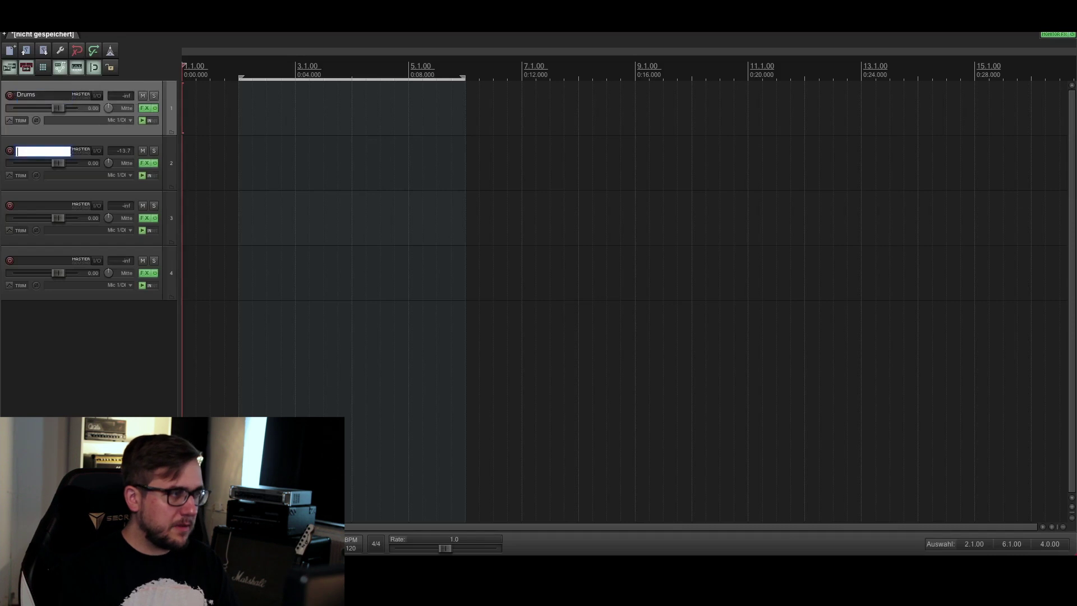
{"action": "type", "text": "Git"}
{"action": "key", "text": "Tab"}
{"action": "type", "text": "Bass"}
{"action": "key", "text": "Tab"}
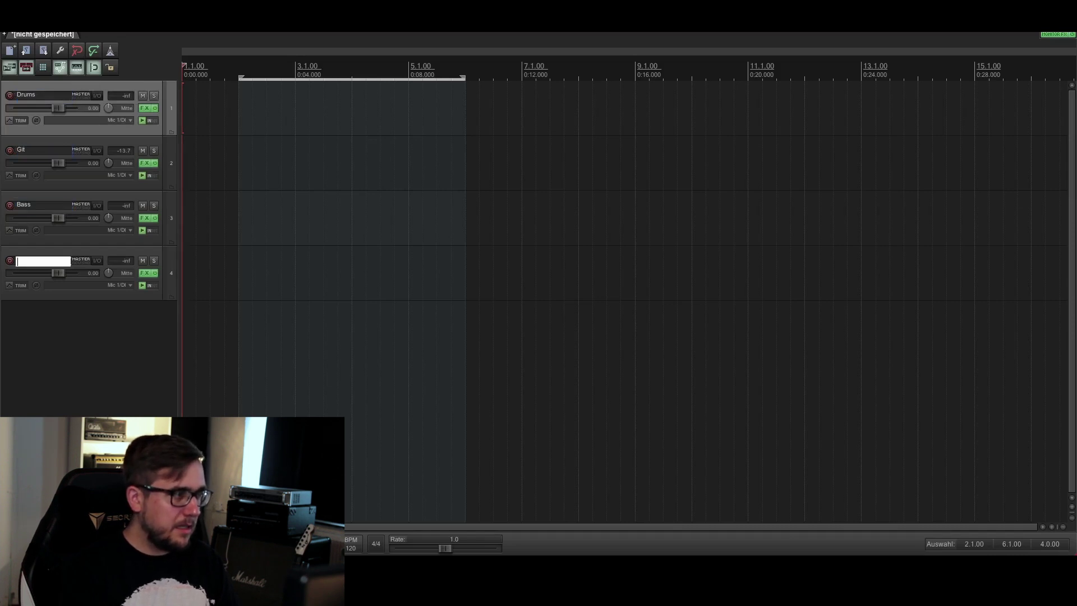
{"action": "type", "text": "Vox"}
{"action": "key", "text": "Return"}
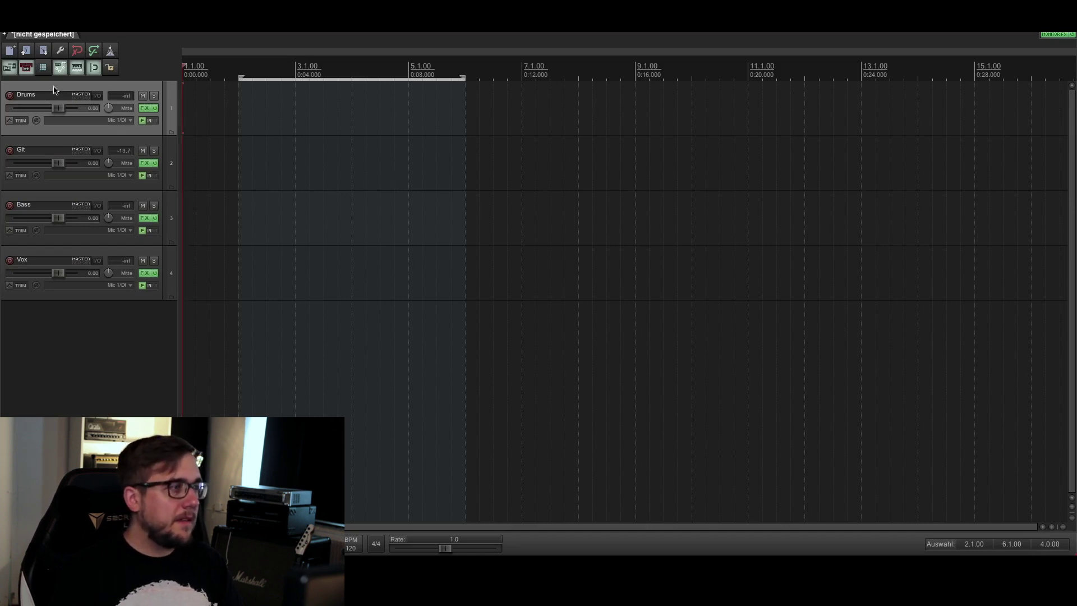
Insert a new MIDI item on the Drums track across the time selection.
{"action": "left_click", "coordinate": [196, 28]}
{"action": "mouse_move", "coordinate": [264, 28]}
{"action": "left_click", "coordinate": [224, 36]}
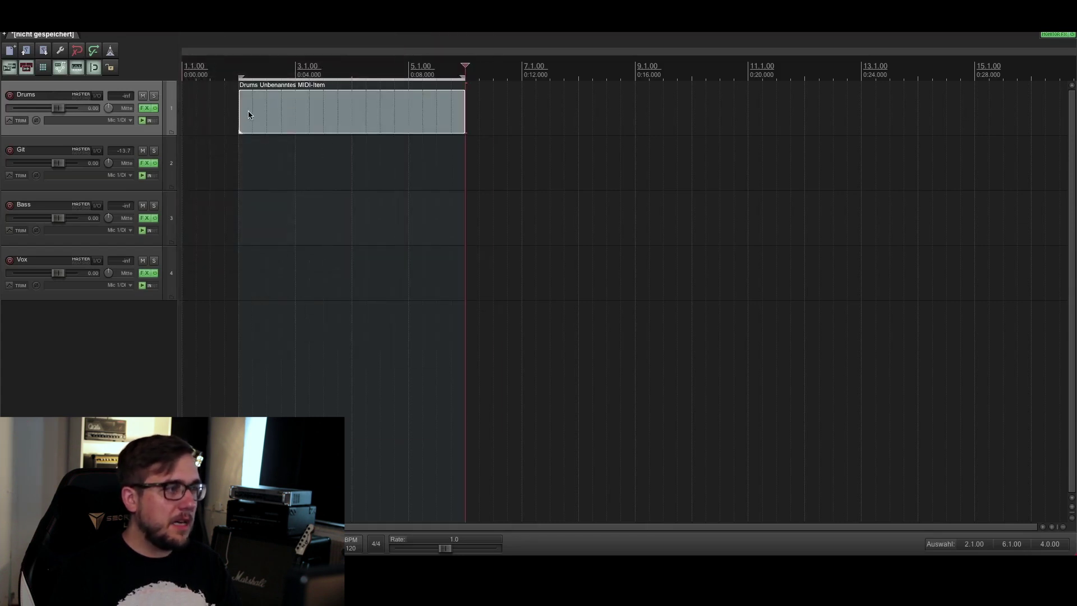
Open the Drums MIDI item for editing, audition the C2 kick and place a C2 note at 2.1.
{"action": "double_click", "coordinate": [244, 112]}
{"action": "left_click", "coordinate": [307, 294]}
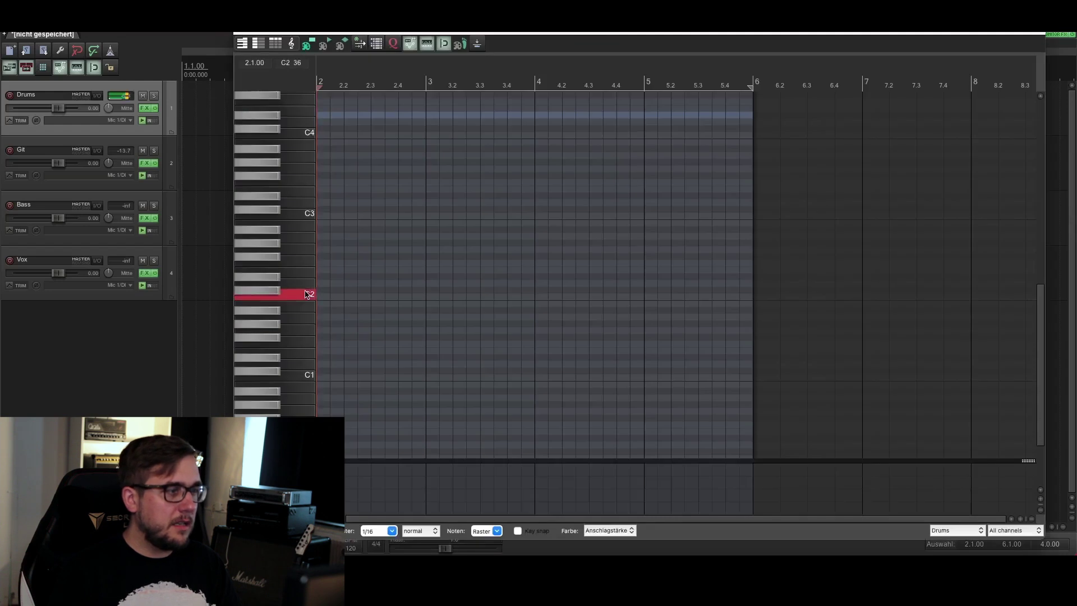
{"action": "left_click", "coordinate": [315, 296]}
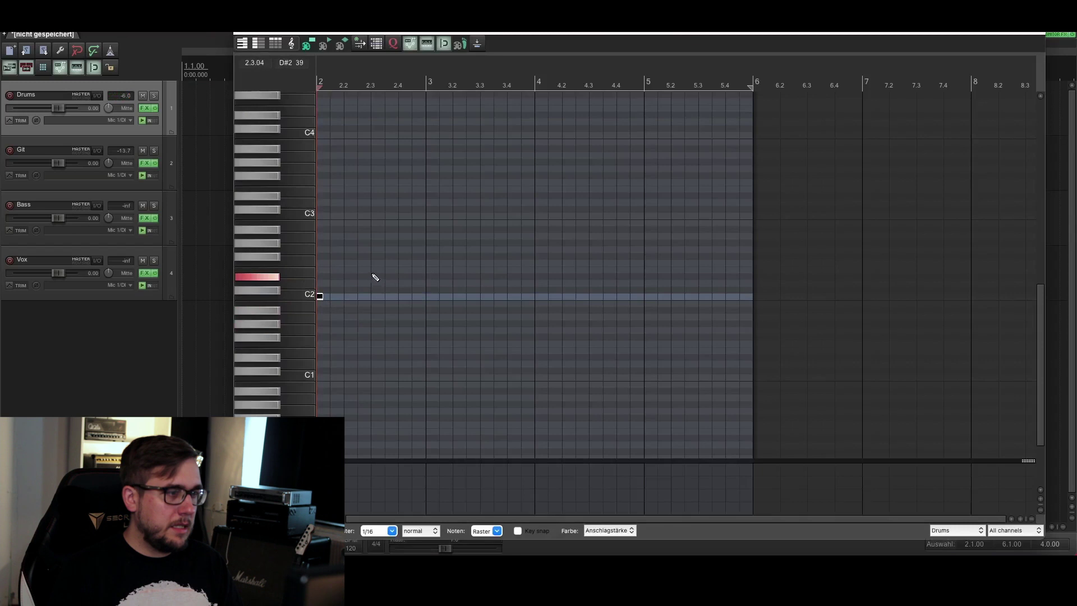
{"action": "left_click", "coordinate": [368, 283]}
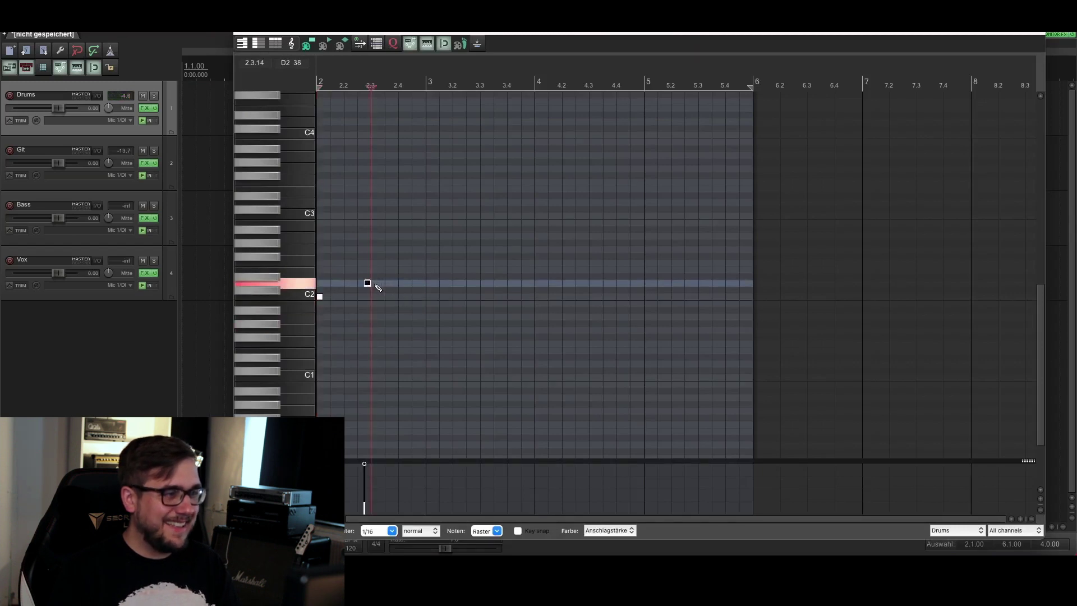
{"action": "key", "text": "Escape"}
{"action": "double_click", "coordinate": [276, 115]}
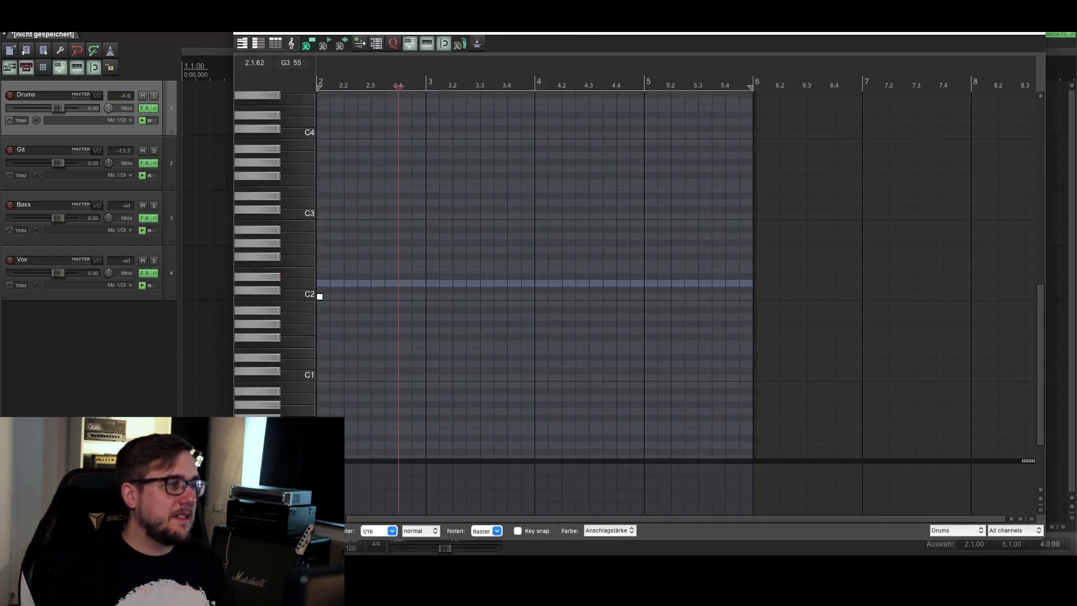
Change the MIDI editor's note display to triangles (Dreiecke, Drum-Modus).
{"action": "right_click", "coordinate": [230, 254]}
{"action": "mouse_move", "coordinate": [337, 171]}
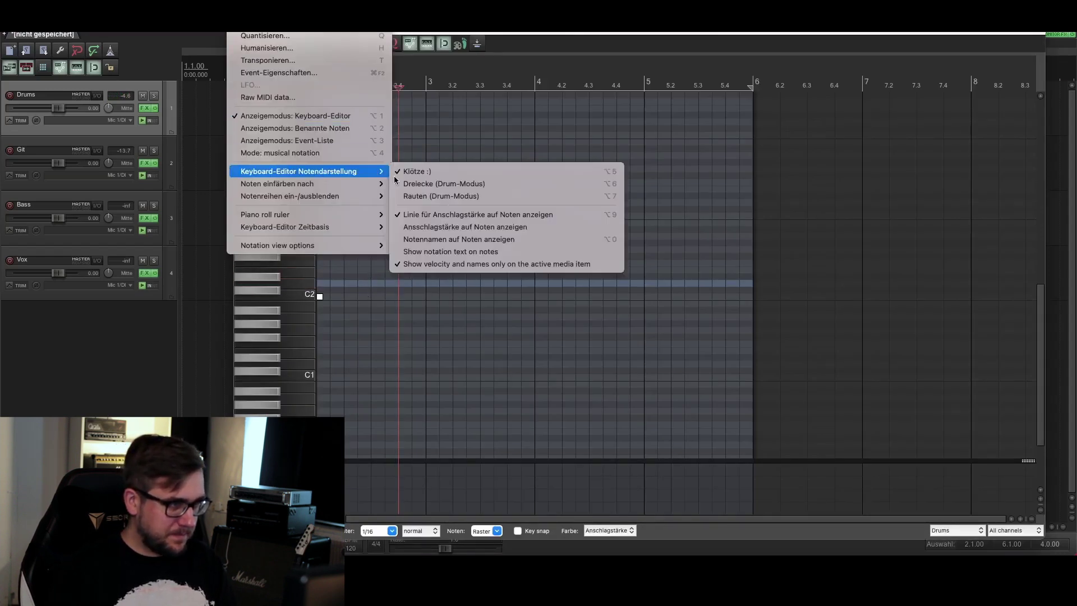
{"action": "left_click", "coordinate": [455, 185]}
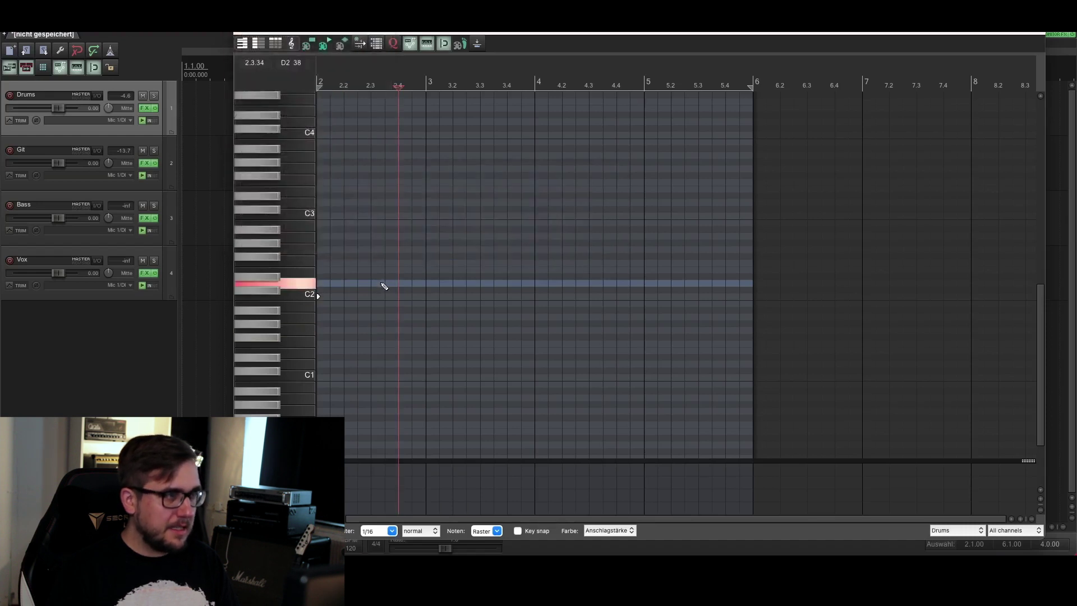
Place D2 snare notes on beat 3 of bars 2 to 5 and C2 kick notes on beat 1 of bars 3 to 5.
{"action": "left_click", "coordinate": [372, 285]}
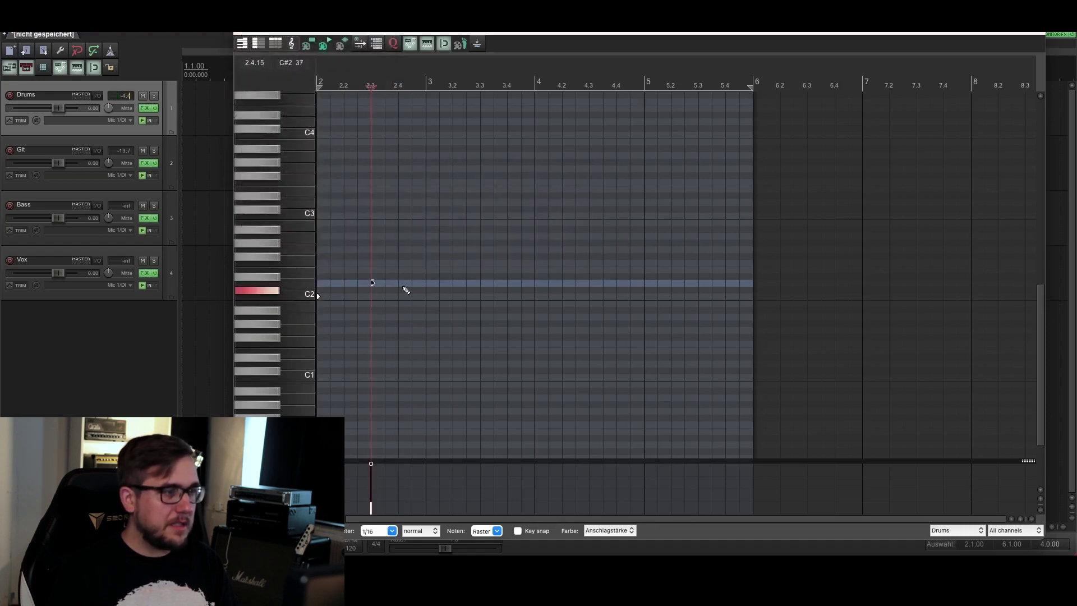
{"action": "left_click", "coordinate": [427, 296]}
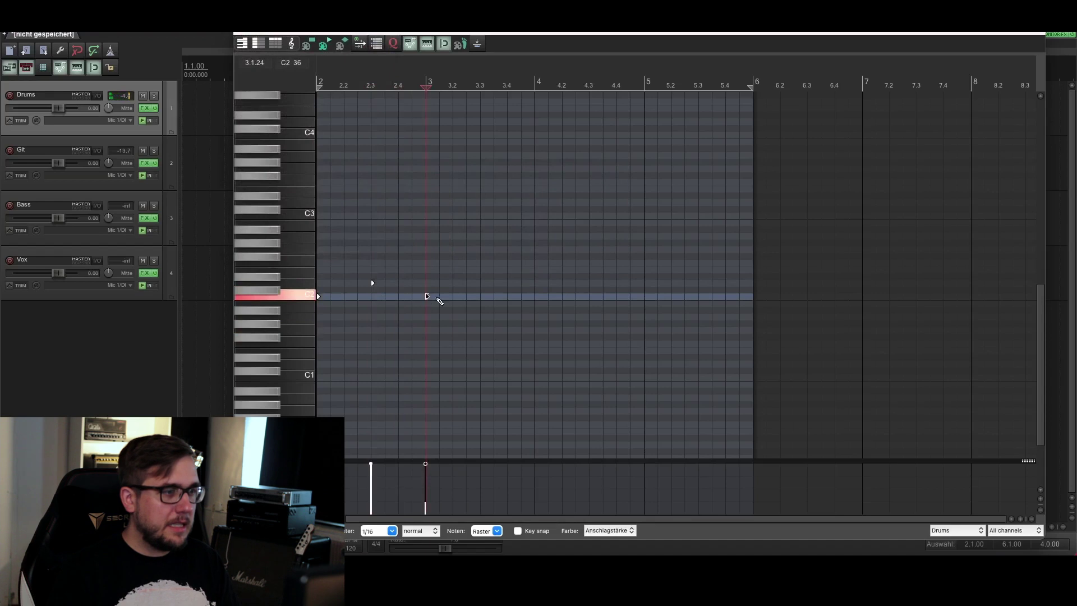
{"action": "left_click", "coordinate": [481, 283]}
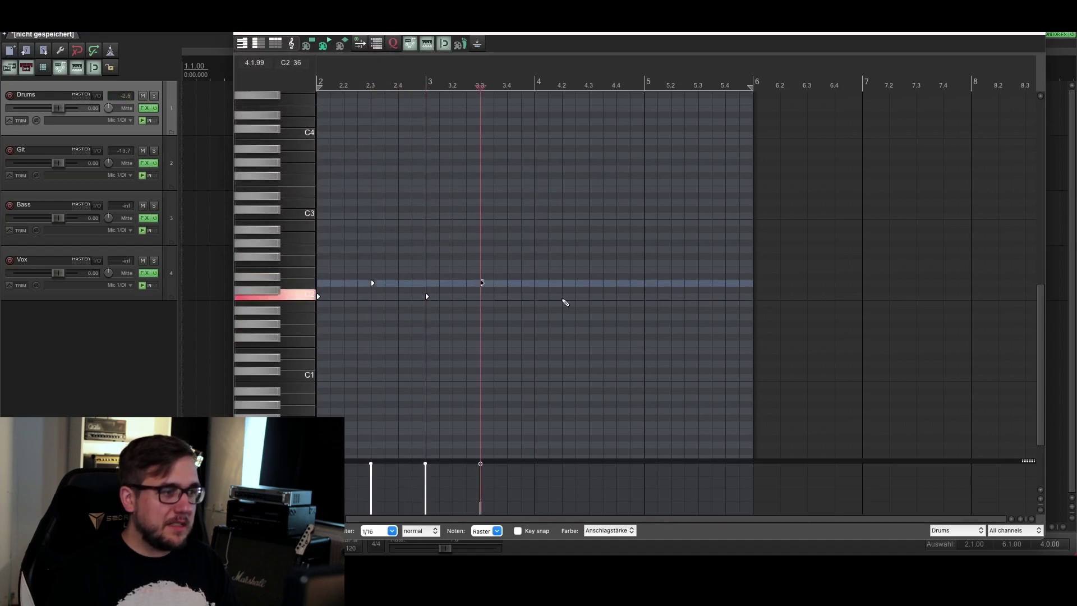
{"action": "left_click", "coordinate": [537, 300]}
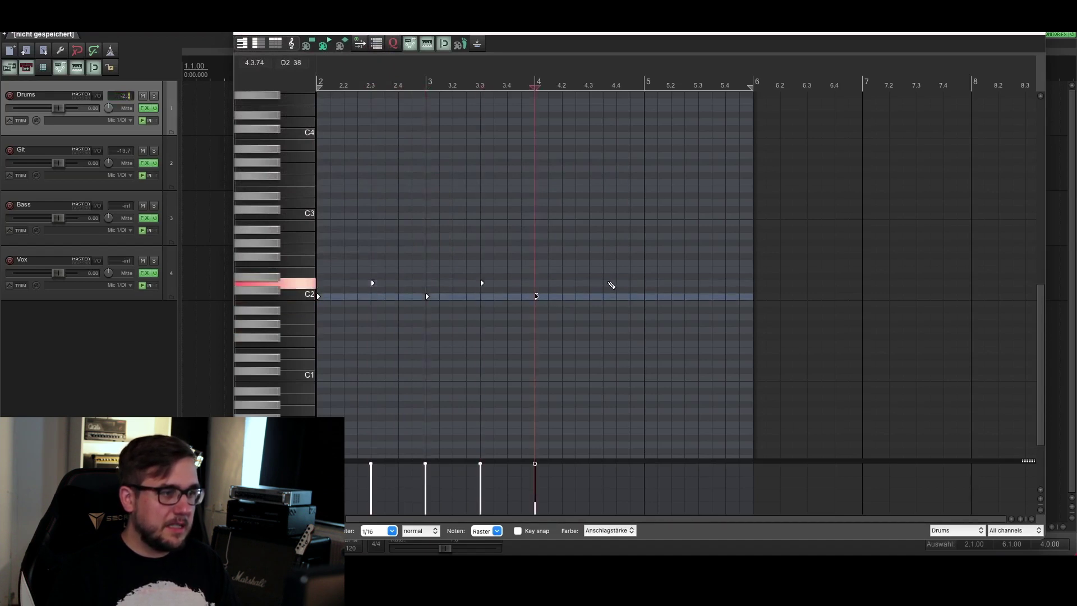
{"action": "left_click", "coordinate": [592, 285]}
{"action": "left_click", "coordinate": [645, 297]}
{"action": "left_click", "coordinate": [701, 283]}
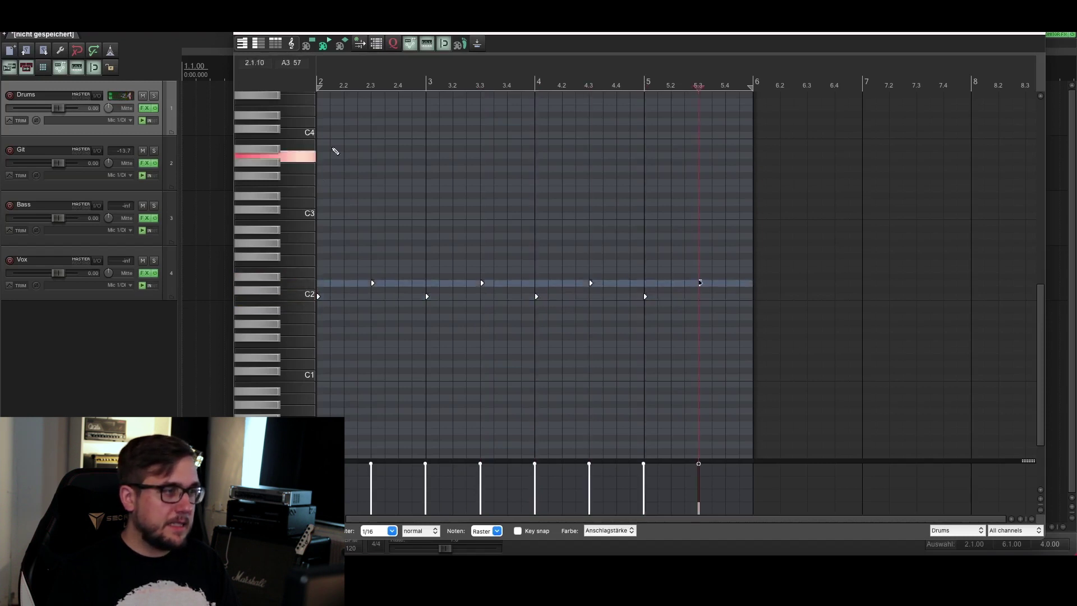
Audition the keys above the snare and place A#2 notes on every beat of bars 2 to 5.
{"action": "left_click", "coordinate": [307, 204]}
{"action": "left_click", "coordinate": [298, 191]}
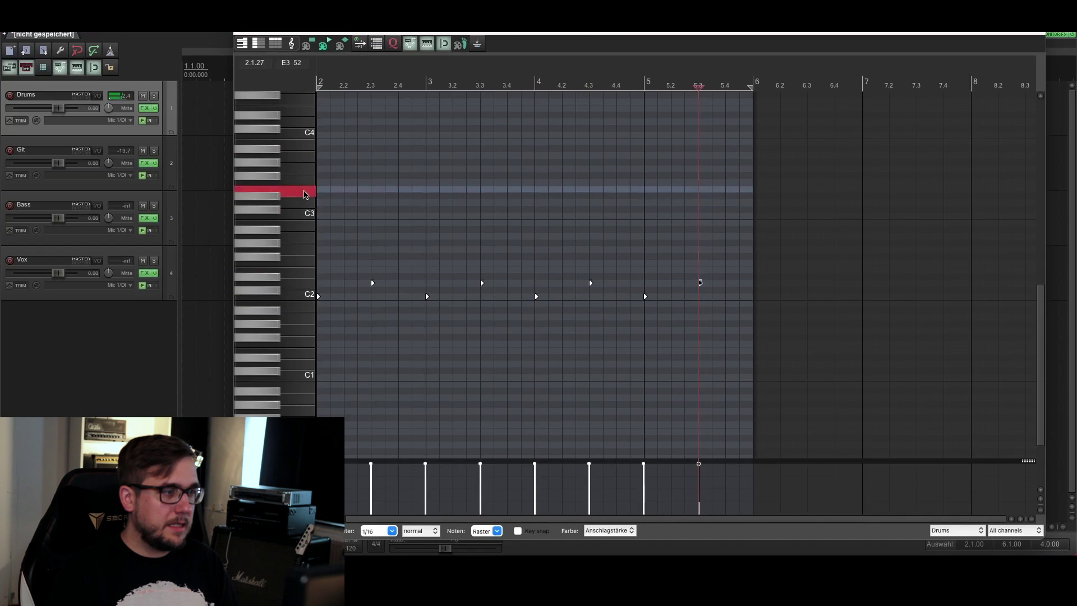
{"action": "left_click", "coordinate": [298, 190]}
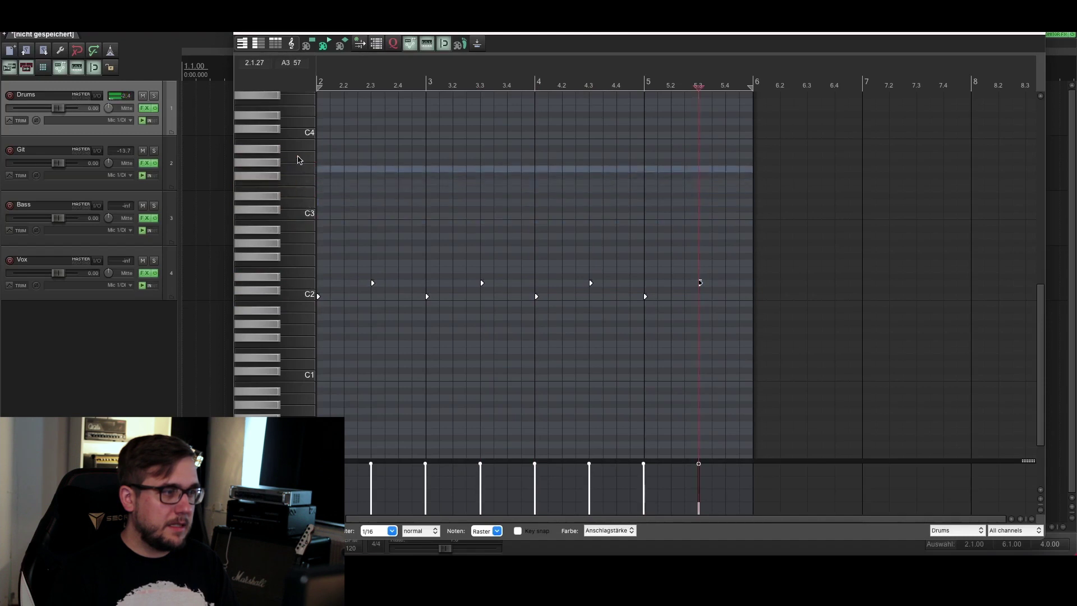
{"action": "left_click", "coordinate": [266, 232]}
{"action": "left_click", "coordinate": [303, 234]}
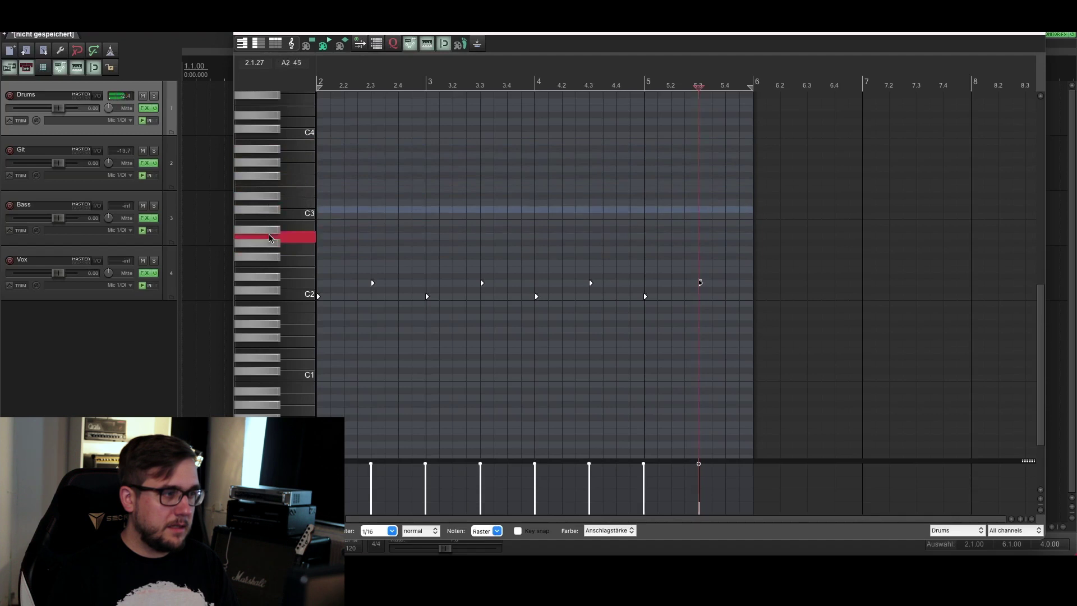
{"action": "left_click", "coordinate": [316, 233]}
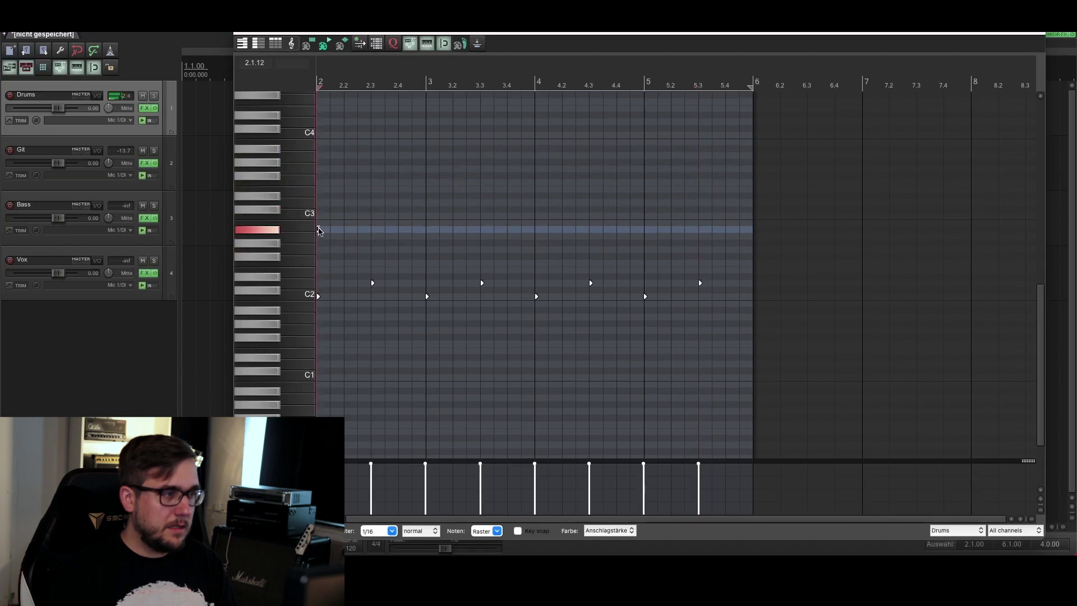
{"action": "left_click", "coordinate": [347, 229]}
{"action": "left_click", "coordinate": [372, 230]}
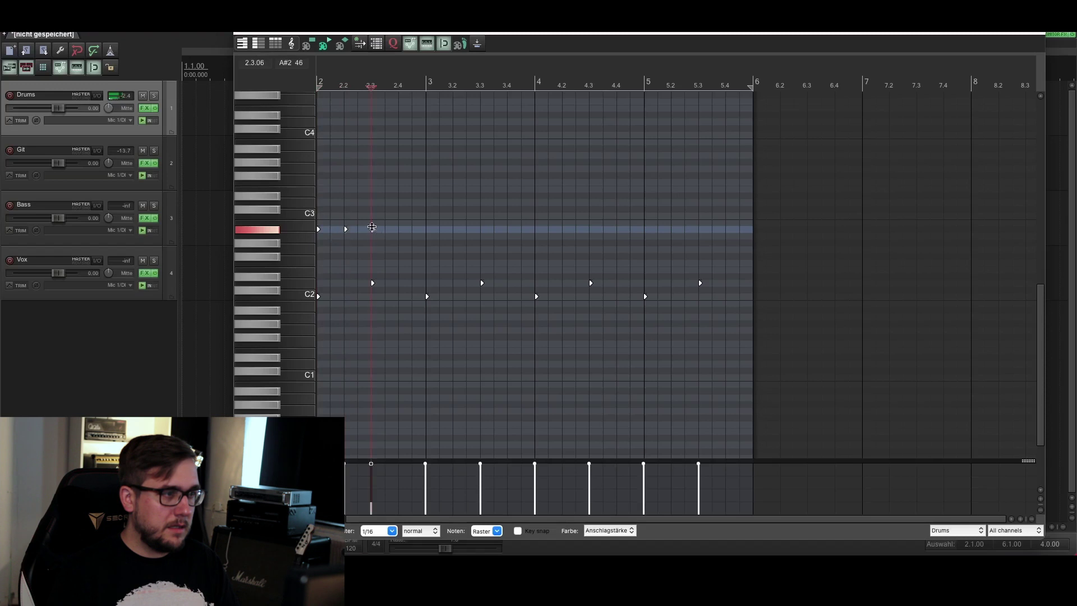
{"action": "left_click", "coordinate": [400, 229]}
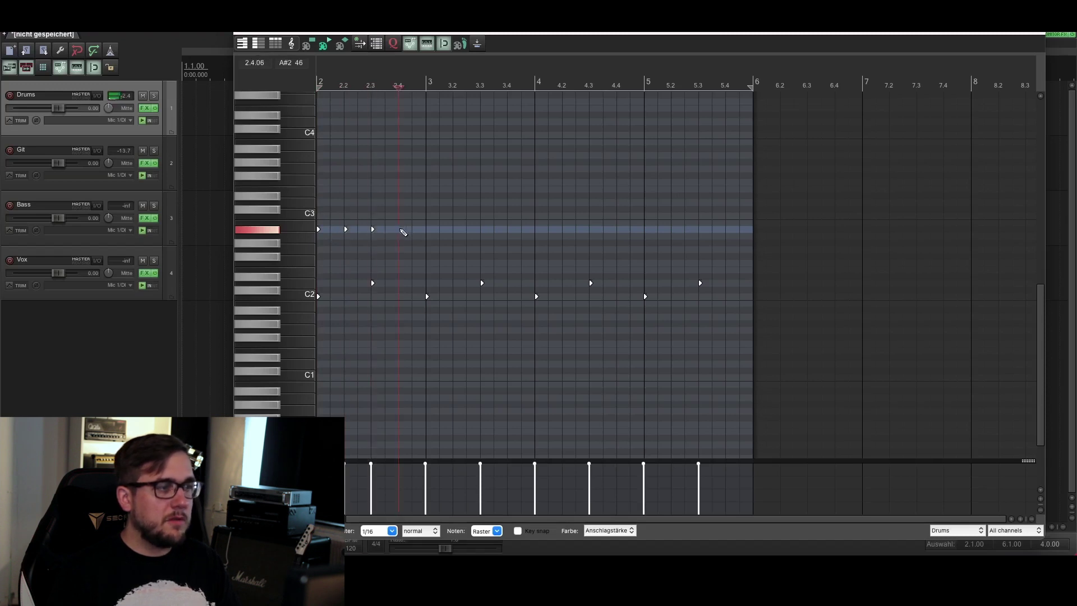
{"action": "left_click_drag", "start_coordinate": [449, 202], "coordinate": [433, 230]}
{"action": "mouse_move", "coordinate": [548, 212]}
{"action": "left_mouse_down"}
{"action": "mouse_move", "coordinate": [335, 249]}
{"action": "mouse_move", "coordinate": [556, 231]}
{"action": "left_mouse_up"}
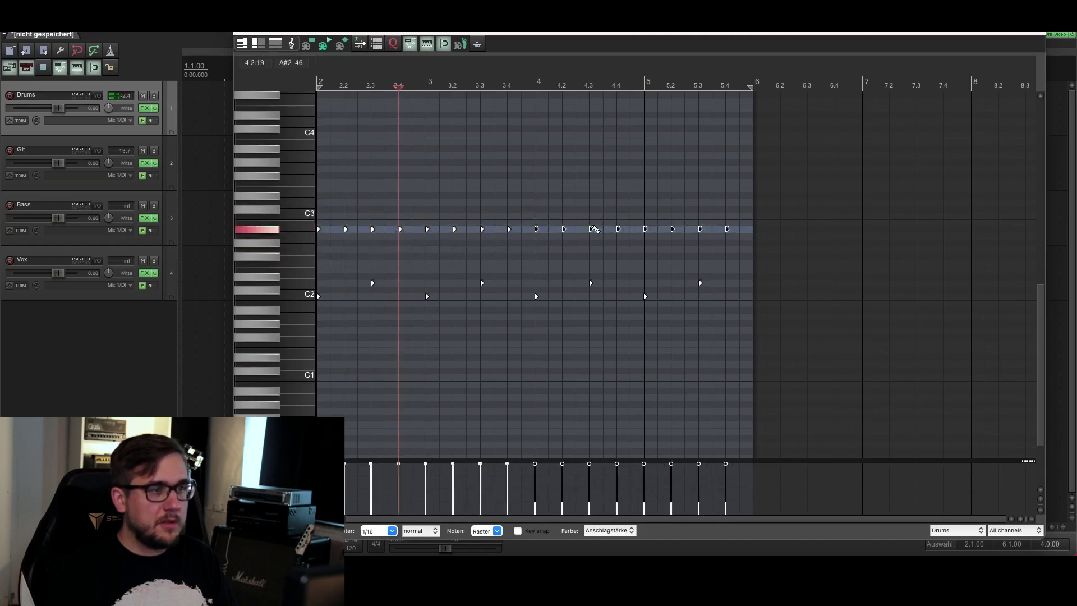
Quantize the position and length of all notes to the grid at 100 % and play the beat from bar 2.
{"action": "left_click_drag", "start_coordinate": [797, 181], "coordinate": [356, 334]}
{"action": "key", "text": "ctrl+q"}
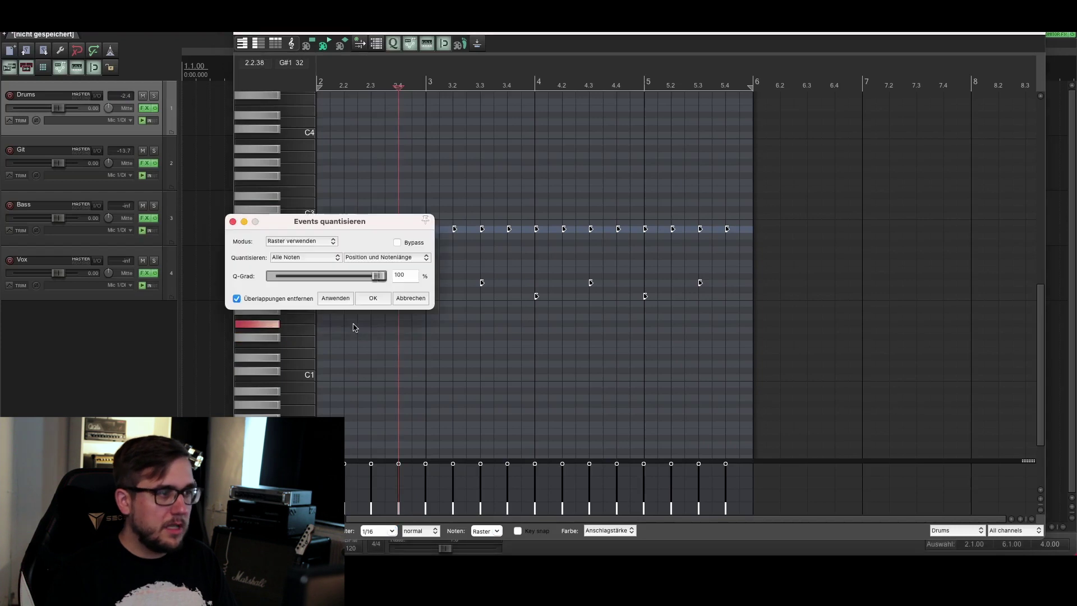
{"action": "left_click", "coordinate": [372, 298]}
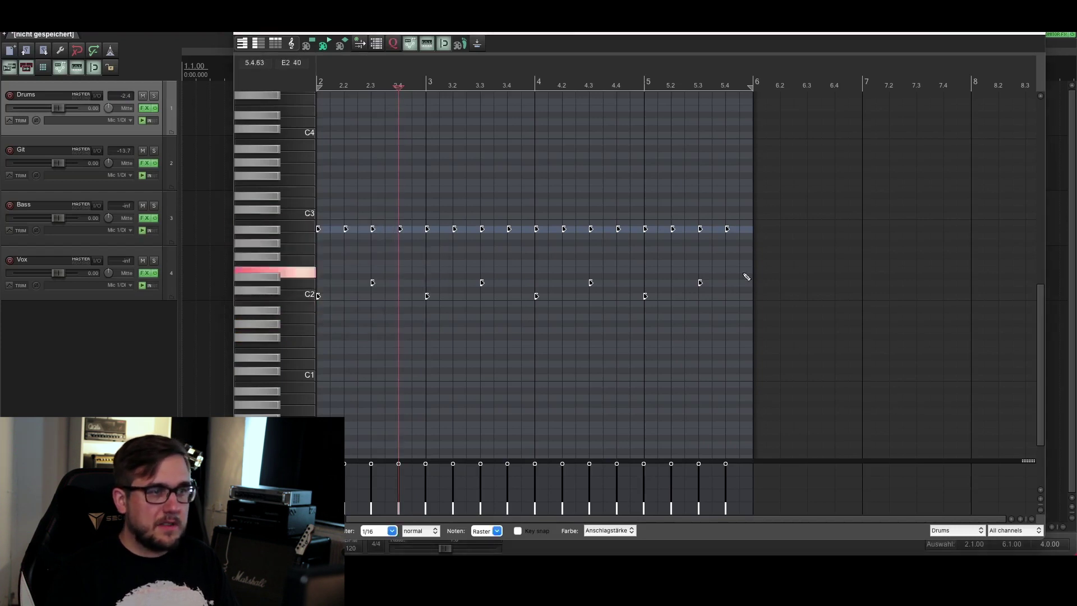
{"action": "left_click", "coordinate": [319, 79]}
{"action": "key", "text": "space"}
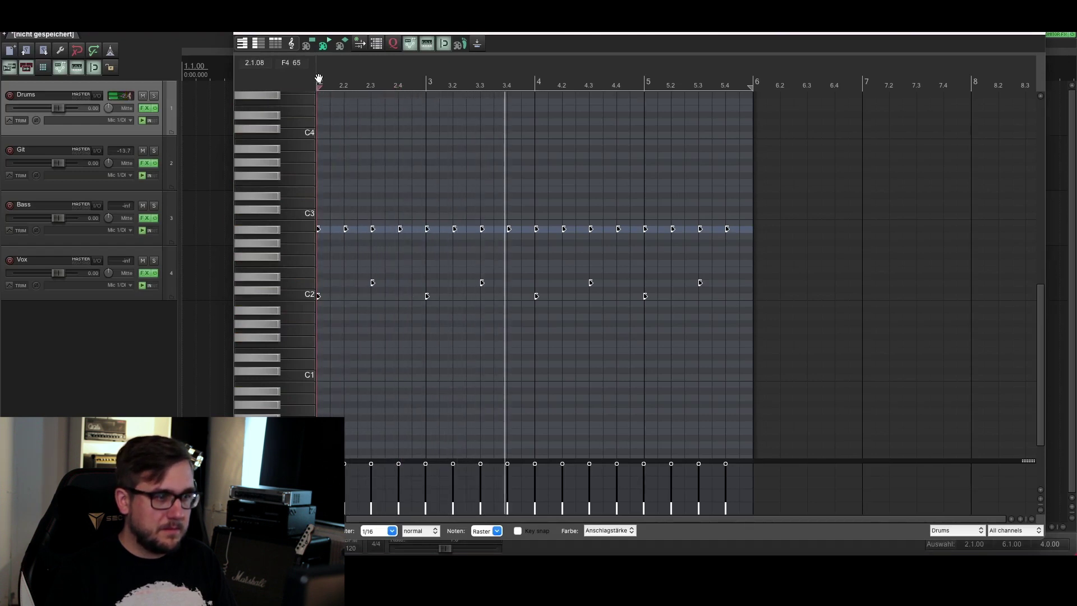
{"action": "key", "text": "space"}
Lower the velocity of all A#2 notes slightly and humanize them with 15 % velocity and 0 % timing.
{"action": "left_click_drag", "start_coordinate": [842, 200], "coordinate": [314, 250]}
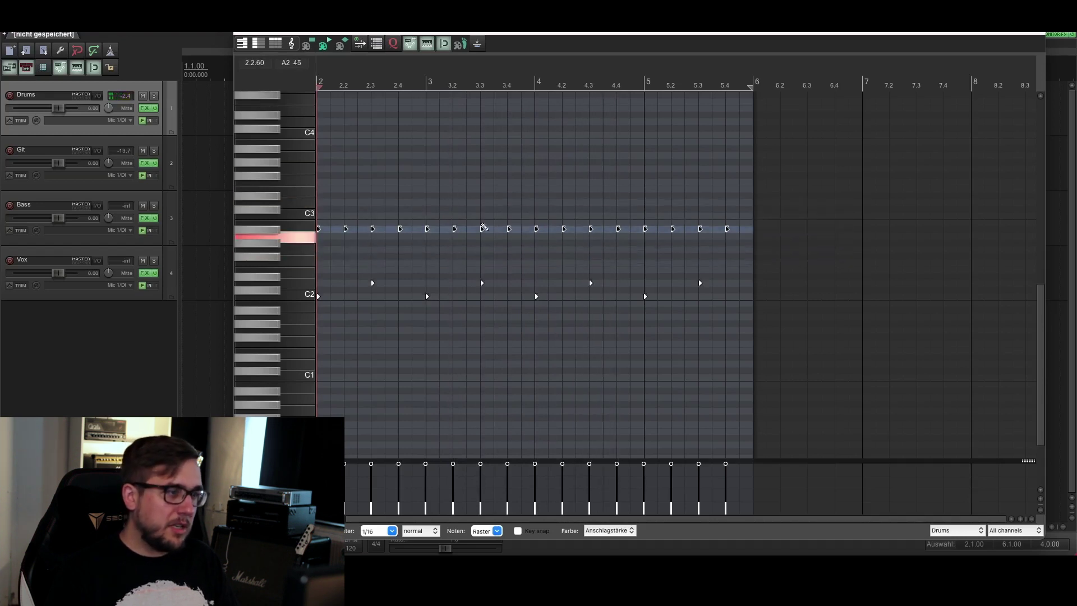
{"action": "left_click_drag", "start_coordinate": [427, 463], "coordinate": [423, 469]}
{"action": "key", "text": "h"}
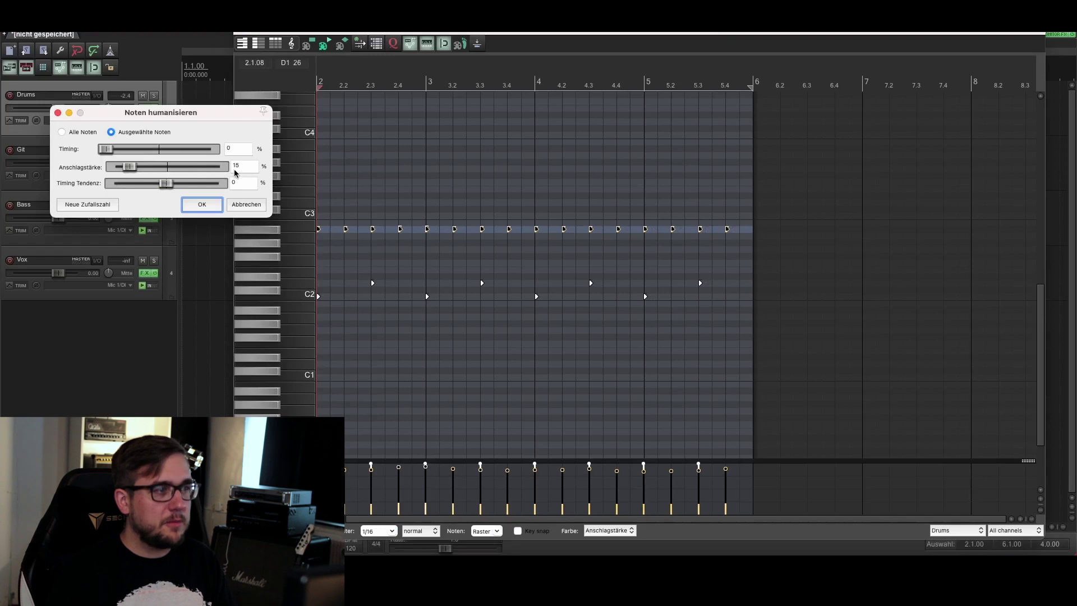
{"action": "left_click", "coordinate": [204, 206]}
Set the velocity of the C2 kick notes on beat 1 of bars 2 to 5 to 97.
{"action": "left_click_drag", "start_coordinate": [763, 268], "coordinate": [261, 326]}
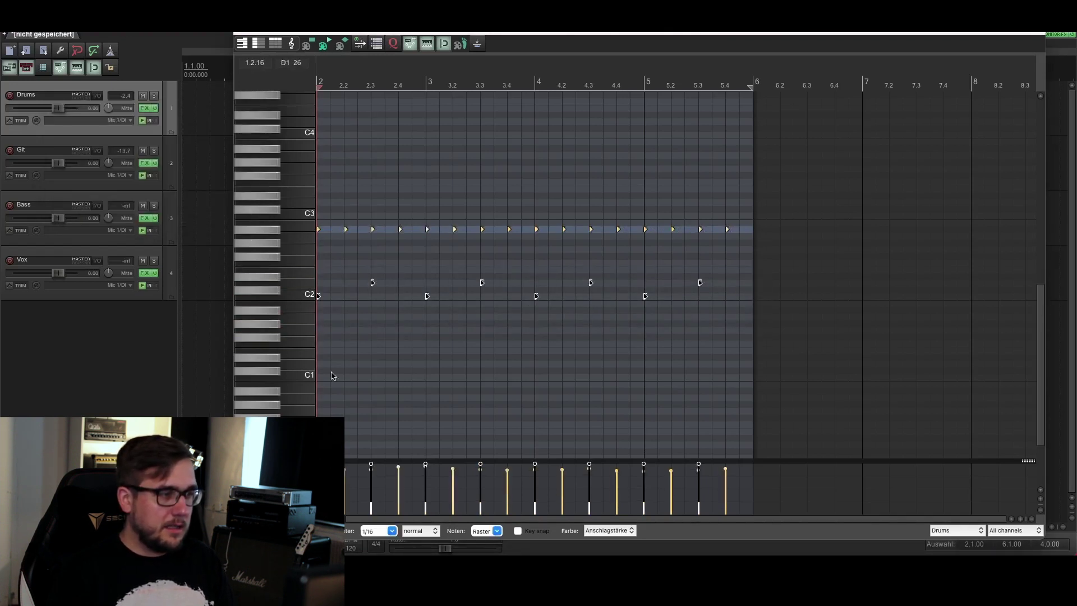
{"action": "left_click", "coordinate": [370, 461]}
{"action": "key", "text": "f"}
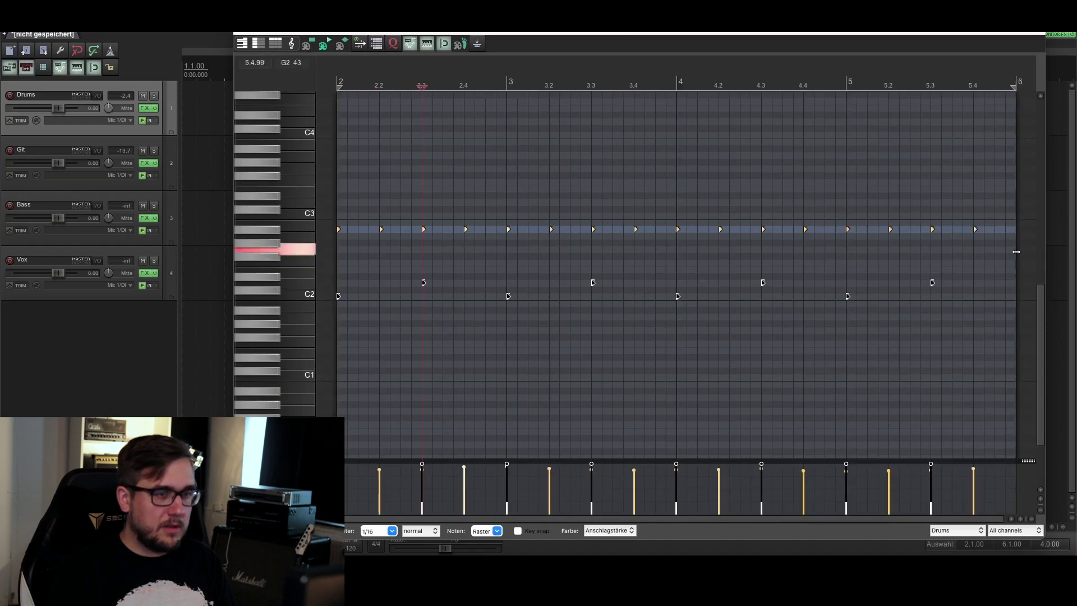
{"action": "double_click", "coordinate": [283, 296]}
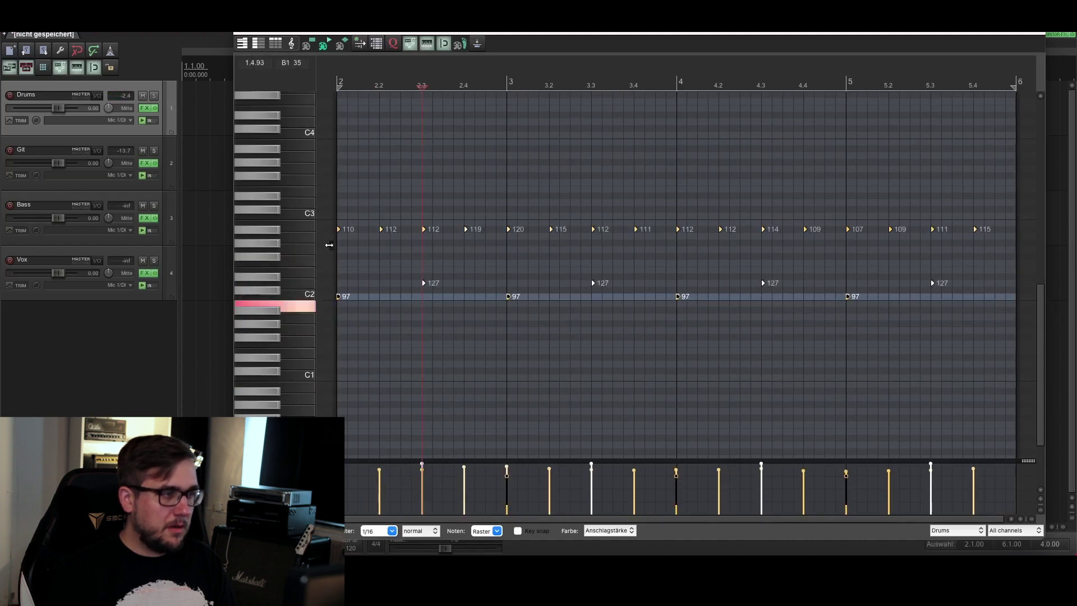
Play the edited drum beat from bar 2 to check the new velocities.
{"action": "left_click", "coordinate": [341, 71]}
{"action": "key", "text": "space"}
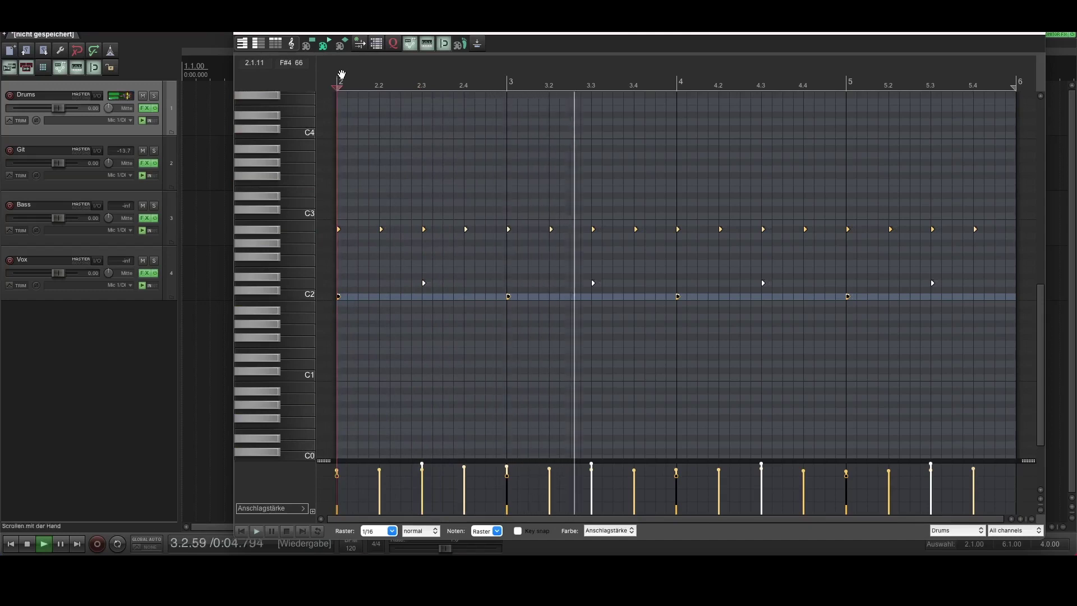
{"action": "key", "text": "space"}
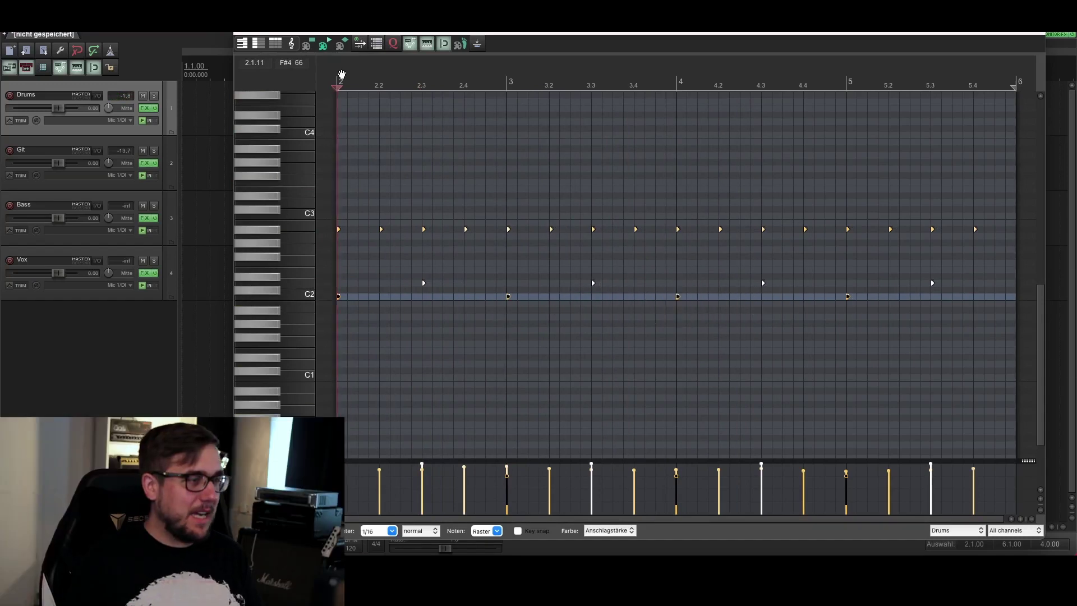
{"action": "key", "text": "space"}
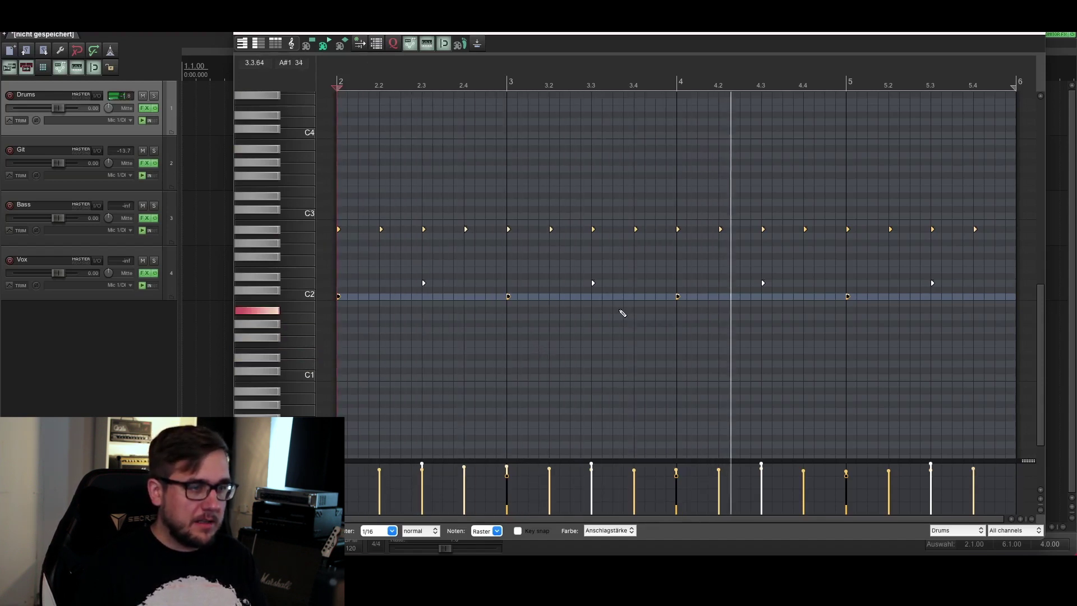
{"action": "key", "text": "space"}
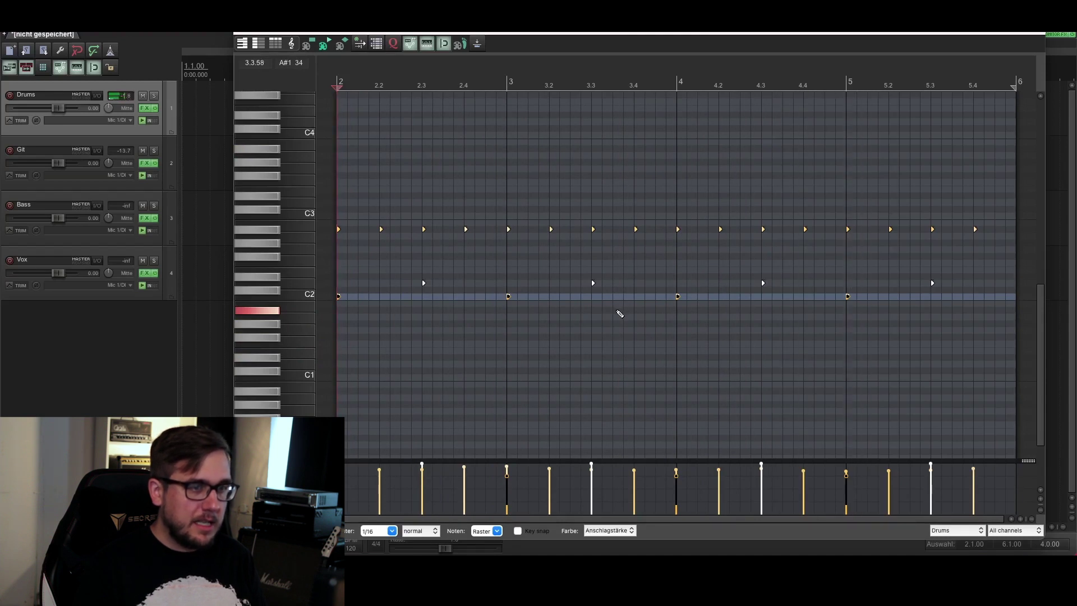
Close the MIDI editor and clear the time selection around the Drums item in the arrangement.
{"action": "key", "text": "Escape"}
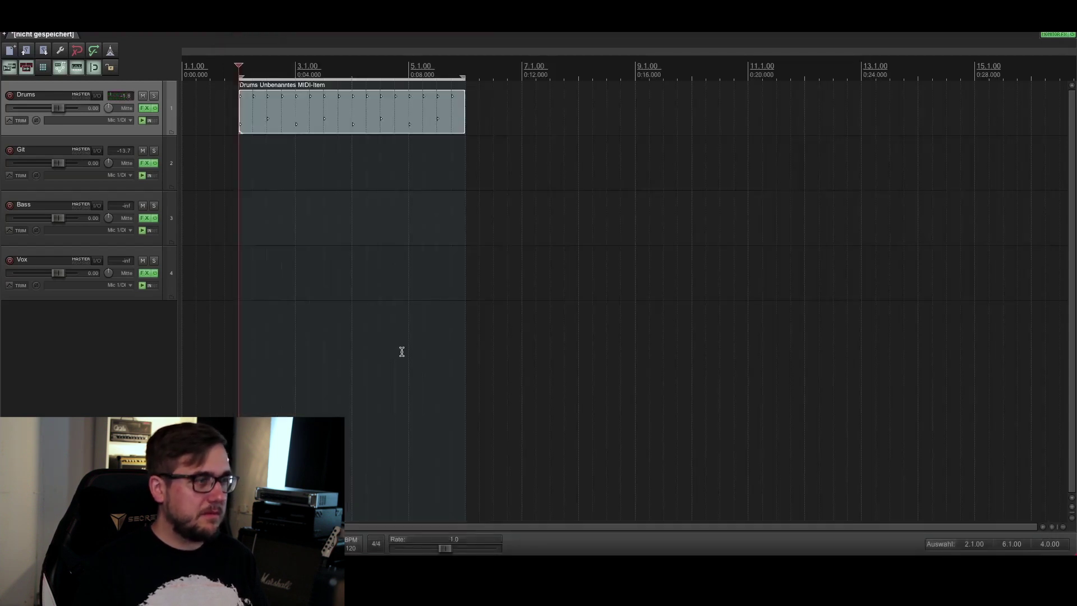
{"action": "scroll", "coordinate": [472, 328], "scroll_direction": "up", "scroll_amount": 2}
{"action": "key", "text": "Escape"}
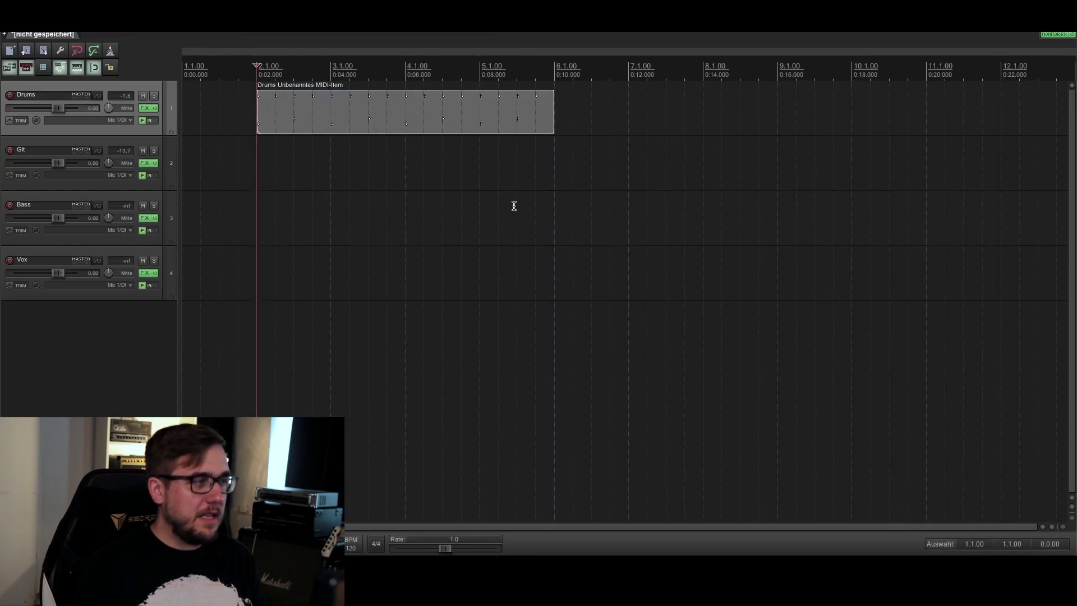
{"action": "scroll", "coordinate": [490, 186], "scroll_direction": "up", "scroll_amount": 1}
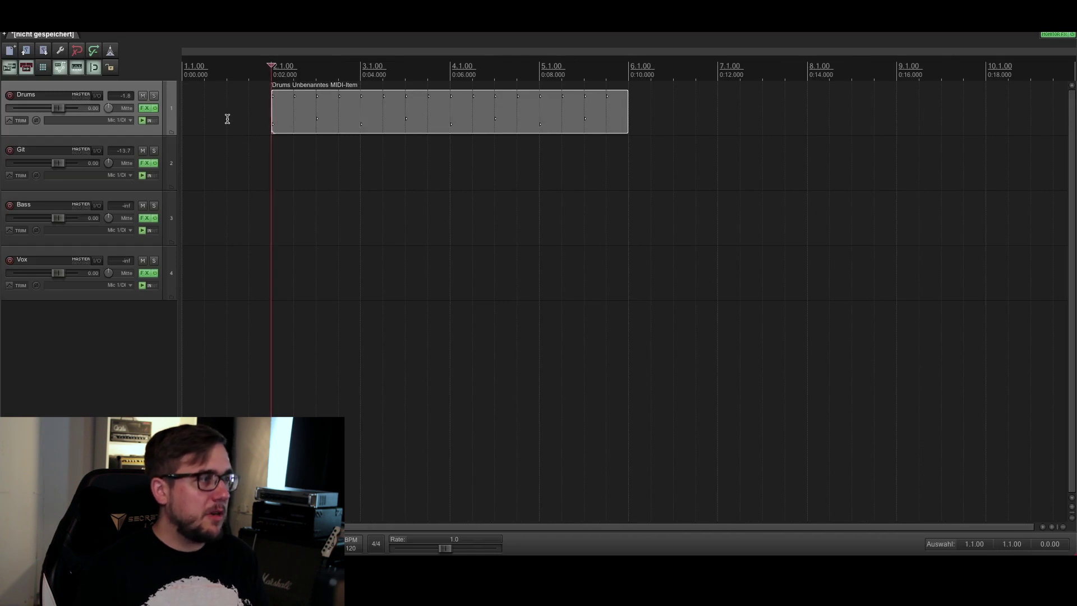
Enable the metronome in the metronome and pre-roll settings, keeping it on for playback and recording.
{"action": "right_click", "coordinate": [109, 51]}
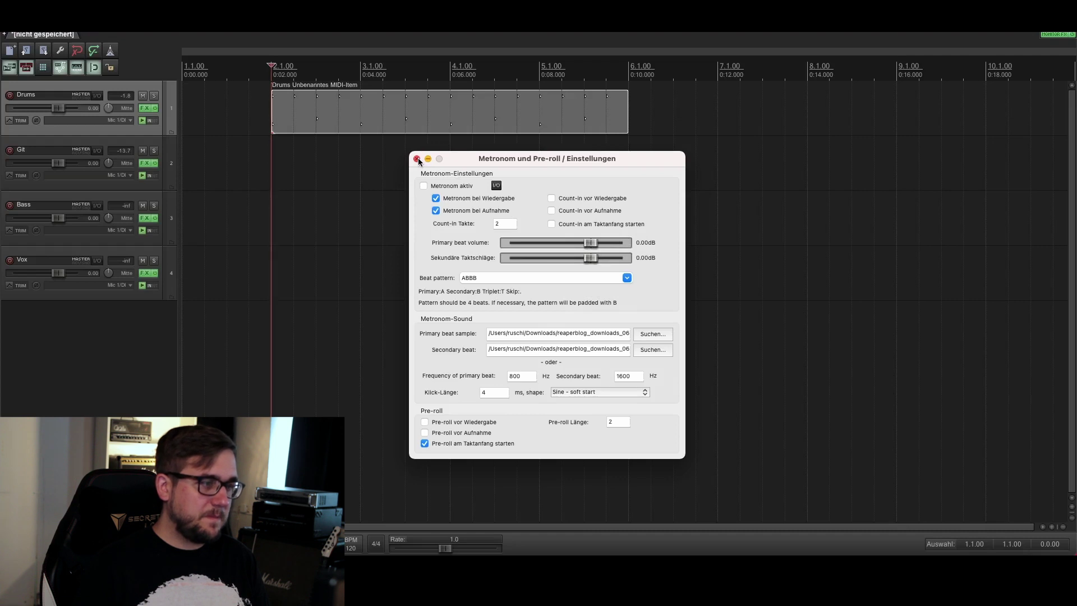
{"action": "left_click", "coordinate": [422, 186]}
{"action": "left_click", "coordinate": [416, 159]}
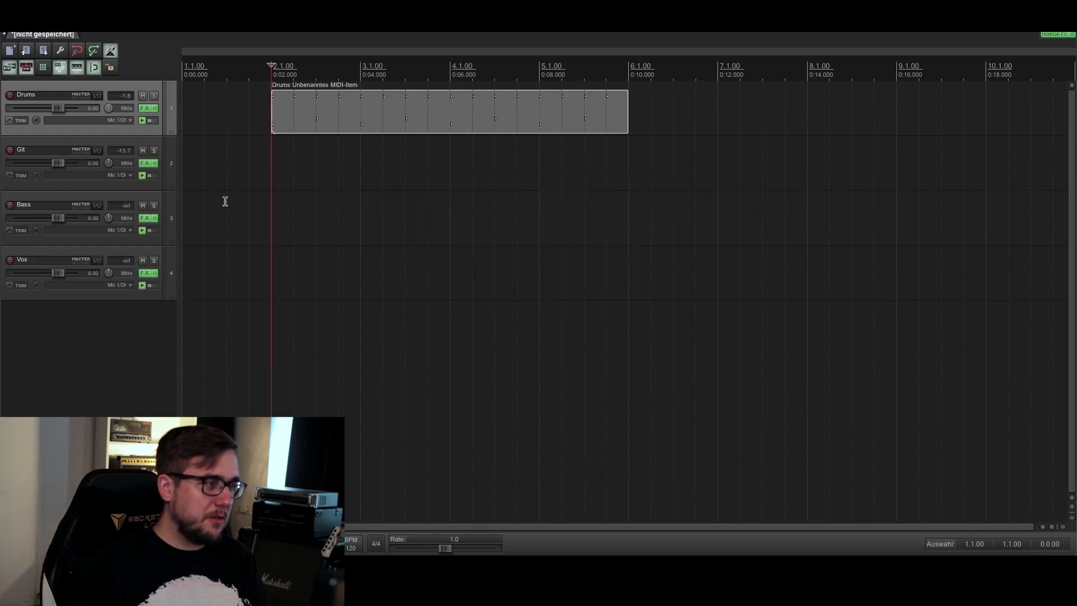
Play the project from bar 1 to hear the metronome together with the drum beat.
{"action": "left_click", "coordinate": [183, 194]}
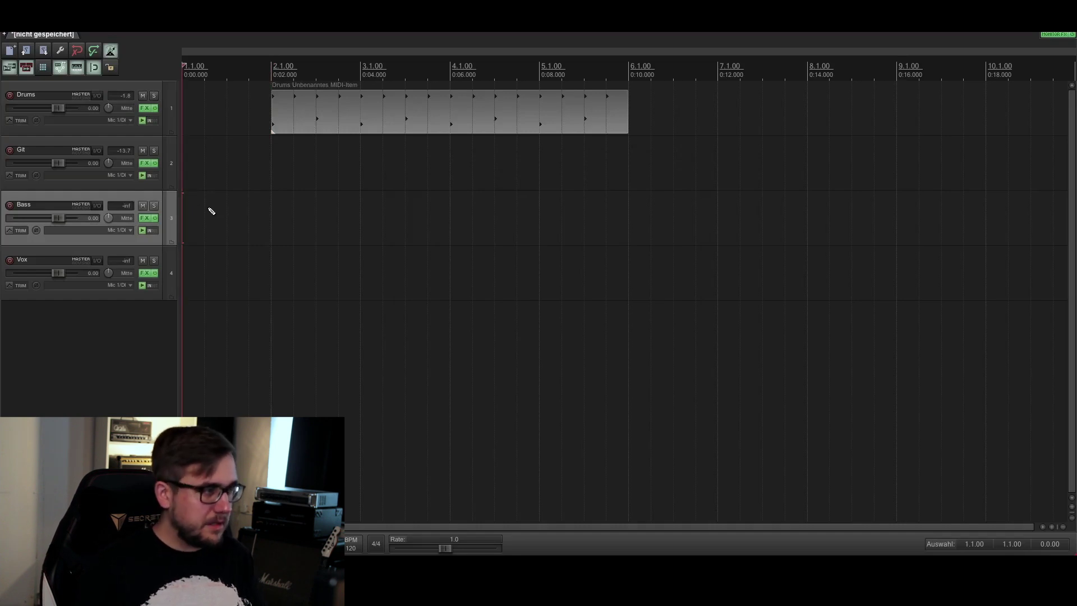
{"action": "key", "text": "space"}
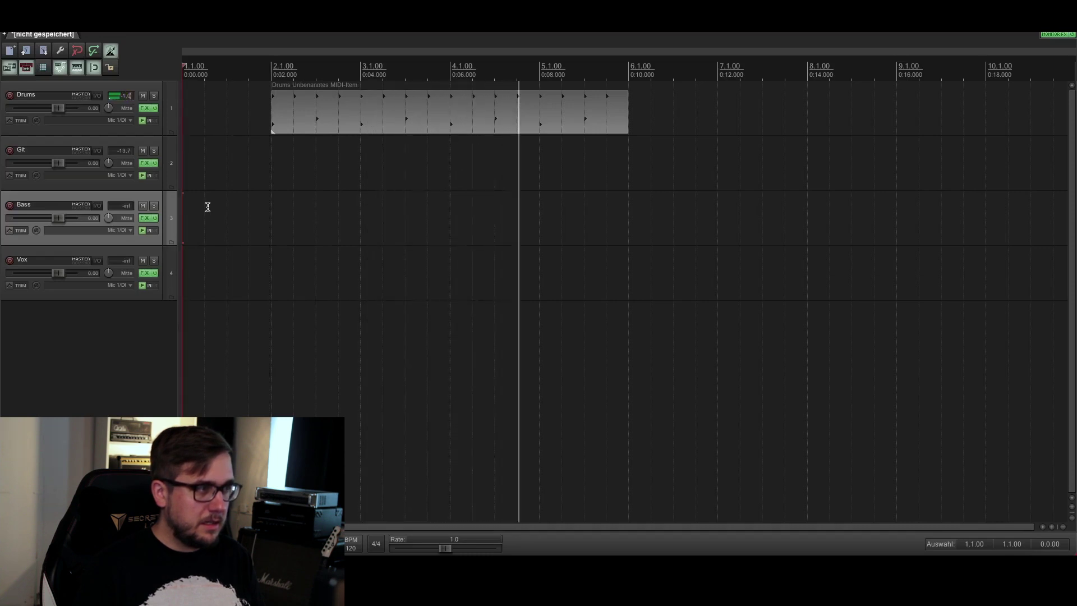
{"action": "key", "text": "space"}
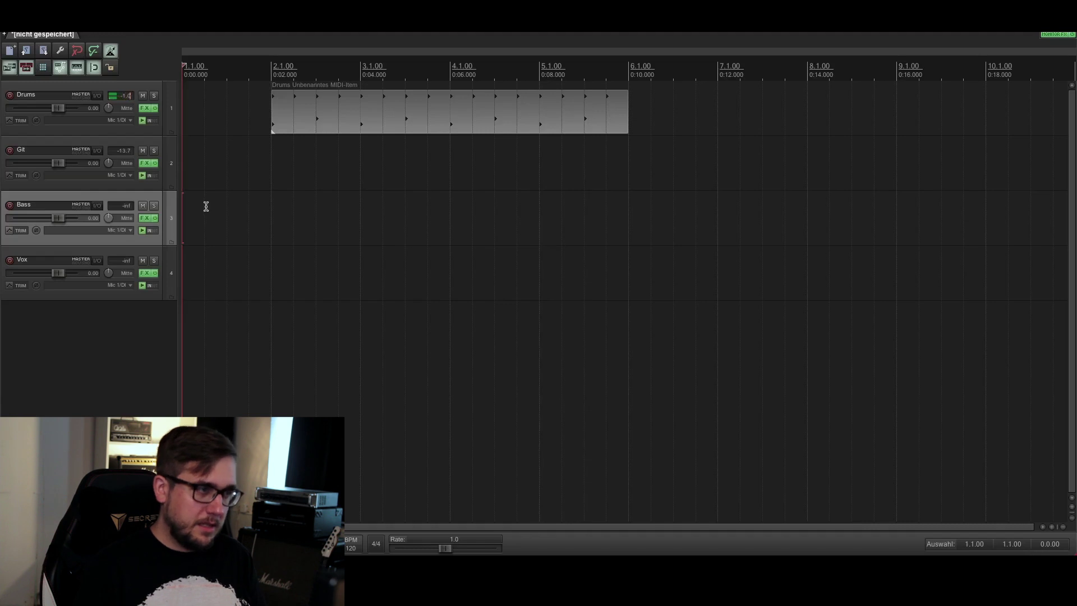
Set the Git track's recording input to Mic 2 and arm the track for recording.
{"action": "left_click", "coordinate": [46, 144]}
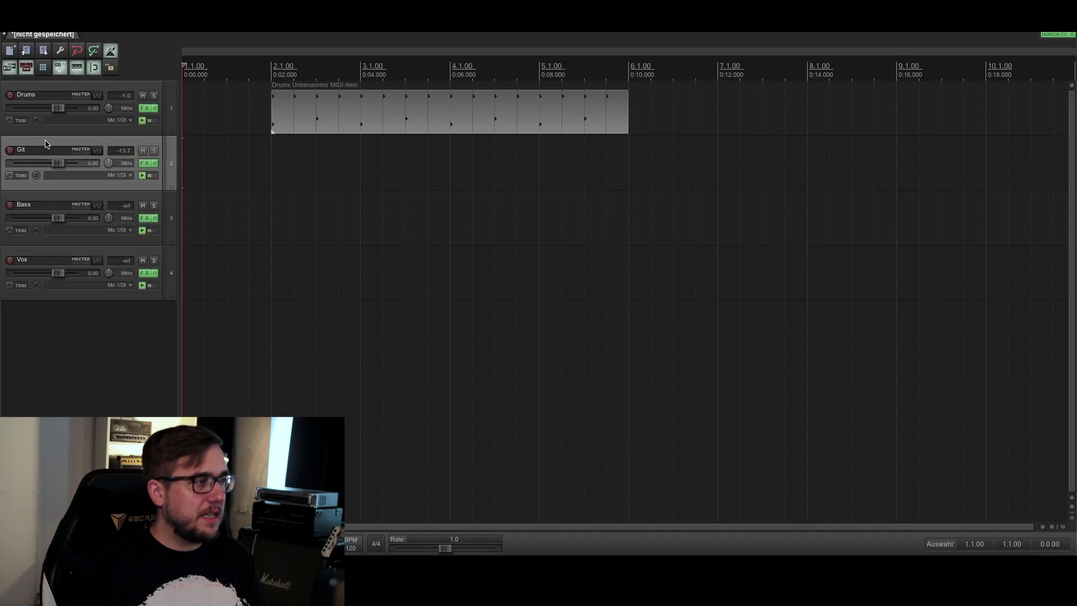
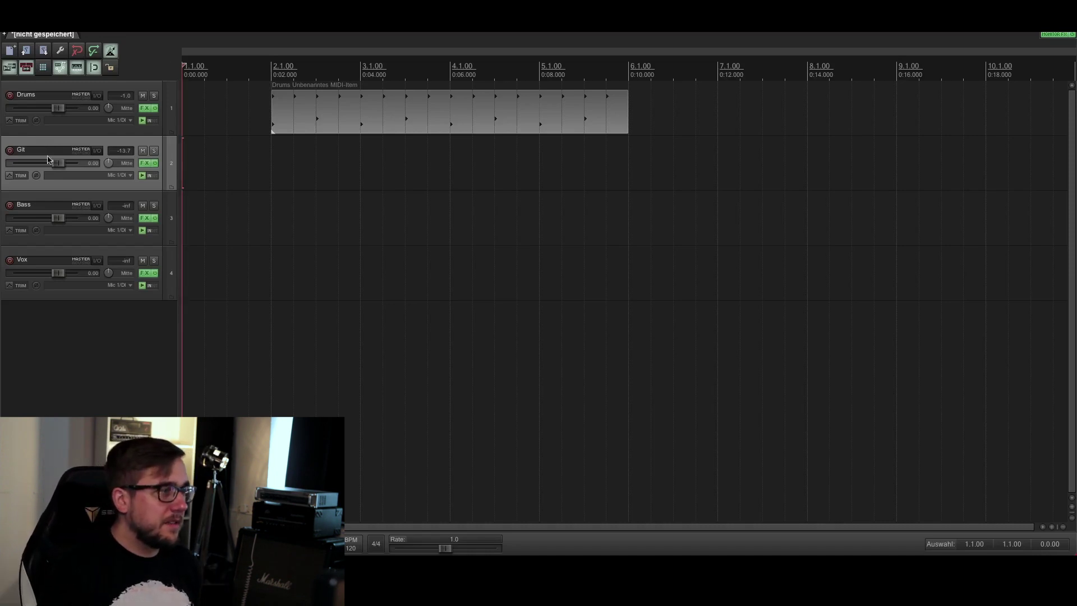
{"action": "left_click", "coordinate": [121, 177]}
{"action": "mouse_move", "coordinate": [162, 187]}
{"action": "left_click", "coordinate": [247, 200]}
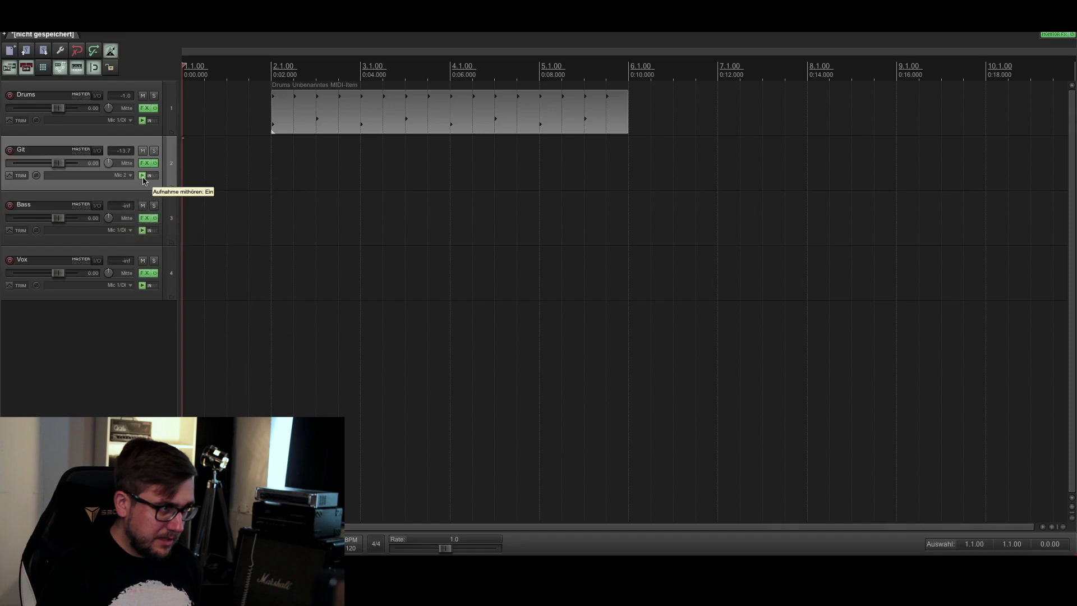
{"action": "left_click", "coordinate": [10, 152]}
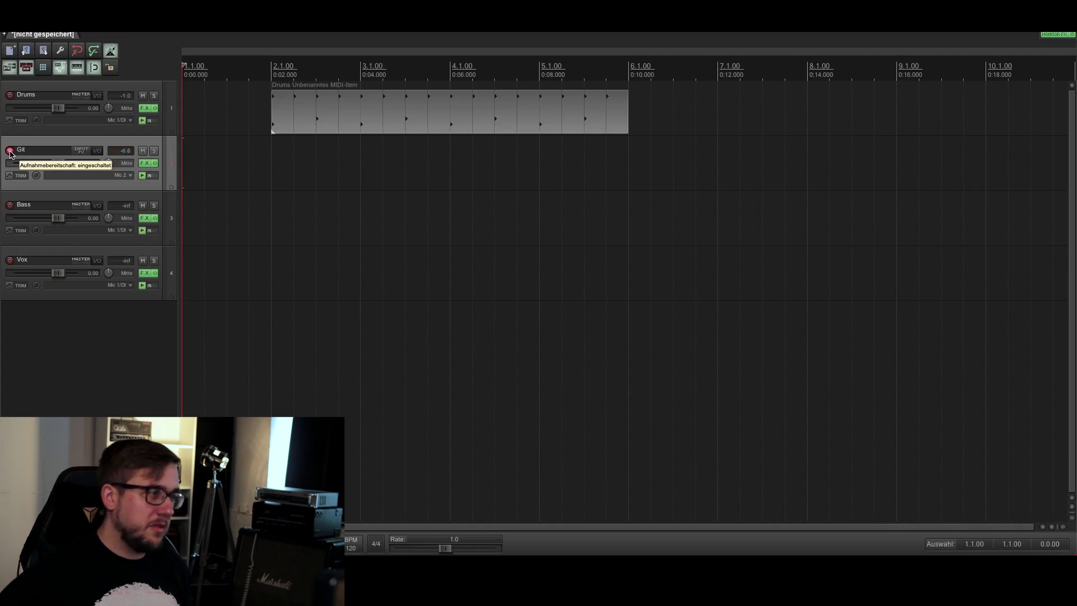
Add the GTune tuner ahead of Amped - Roots in the Git track's FX chain and bypass Amped - Roots.
{"action": "left_click", "coordinate": [146, 164]}
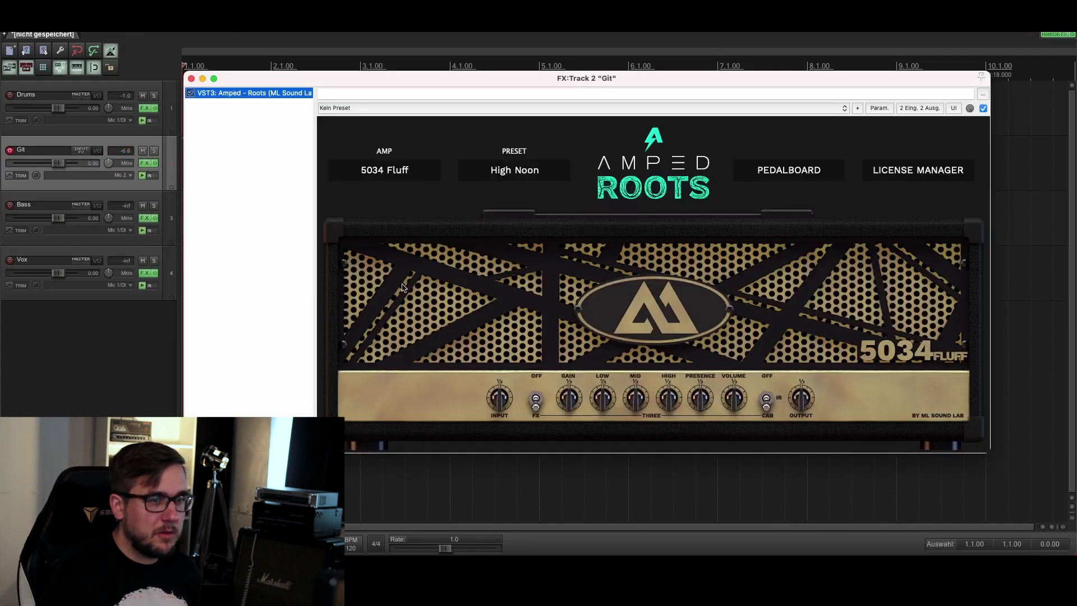
{"action": "key", "text": "Insert"}
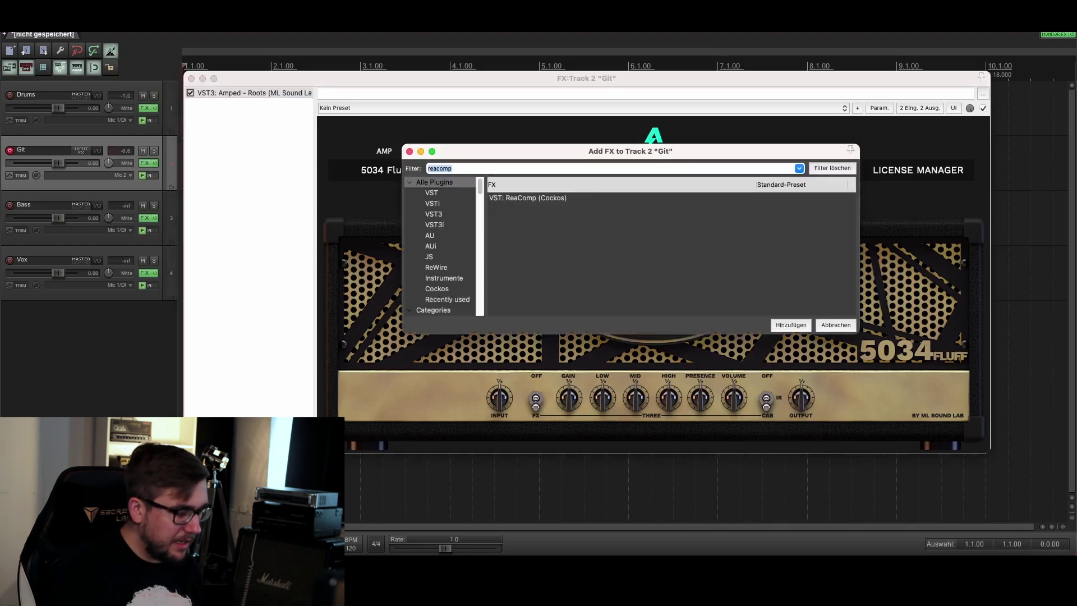
{"action": "type", "text": "gtun"}
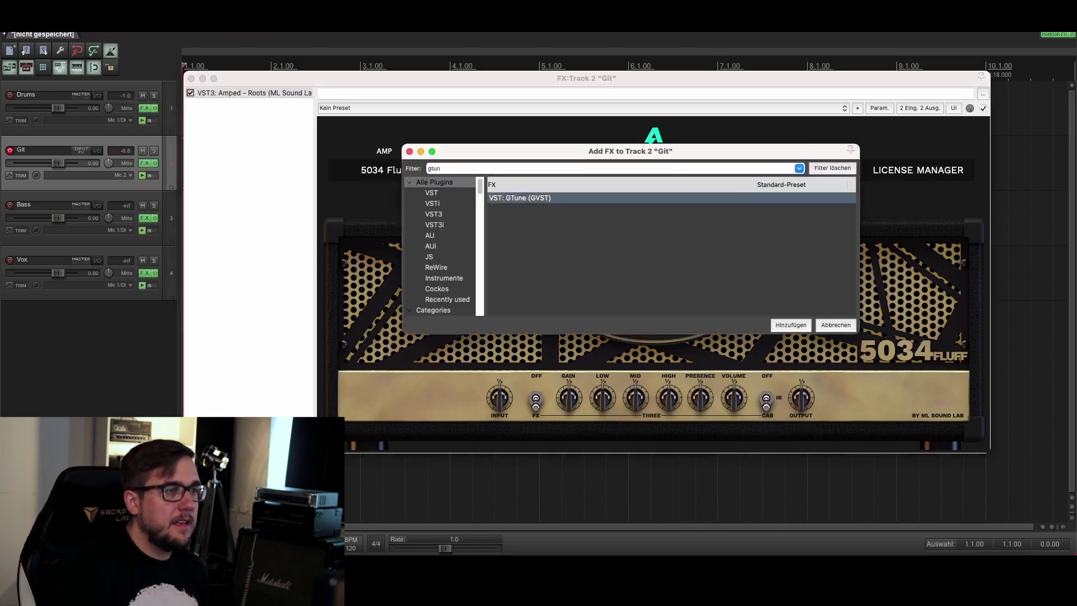
{"action": "key", "text": "Return"}
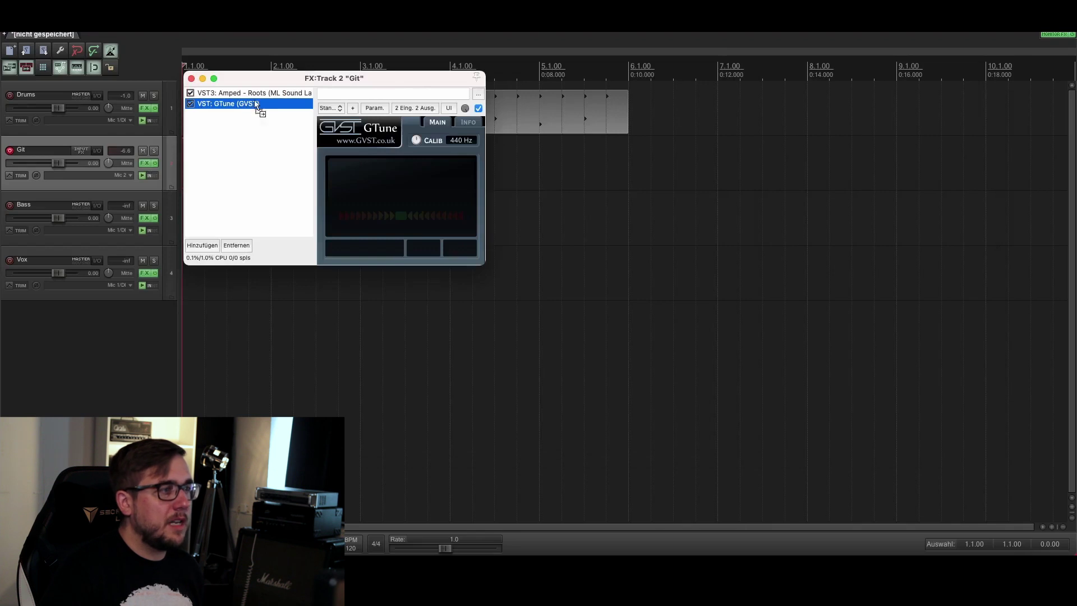
{"action": "left_click_drag", "start_coordinate": [257, 105], "coordinate": [270, 93]}
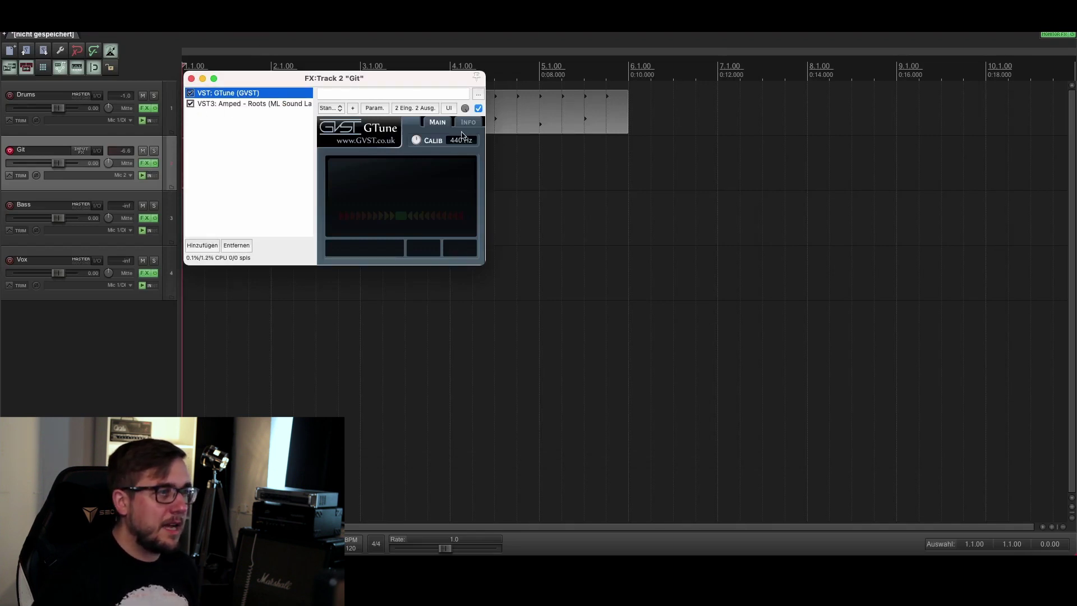
{"action": "left_click", "coordinate": [417, 253]}
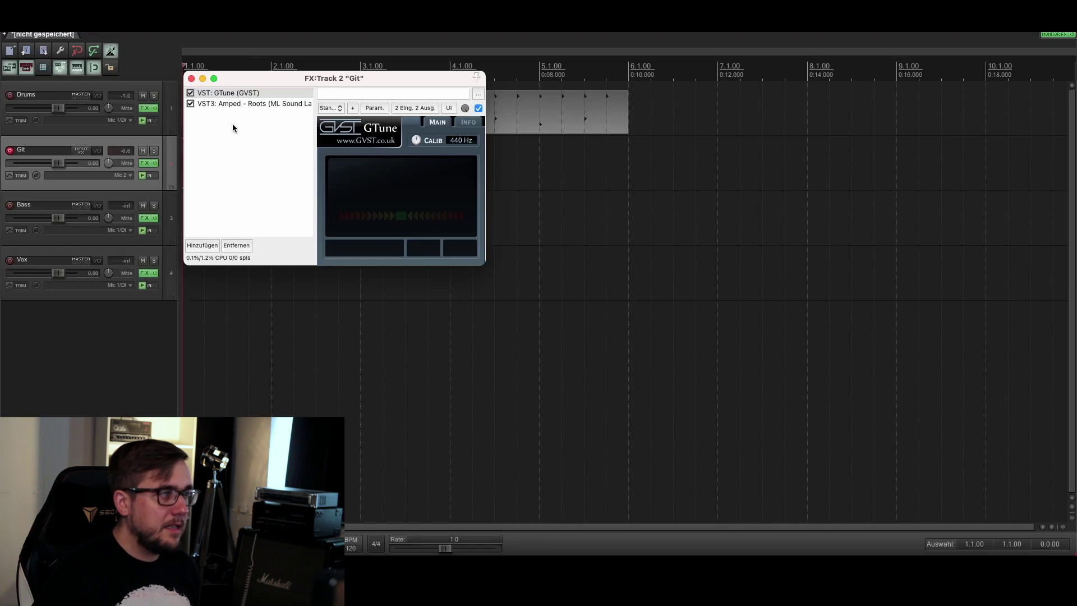
{"action": "left_click", "coordinate": [190, 104]}
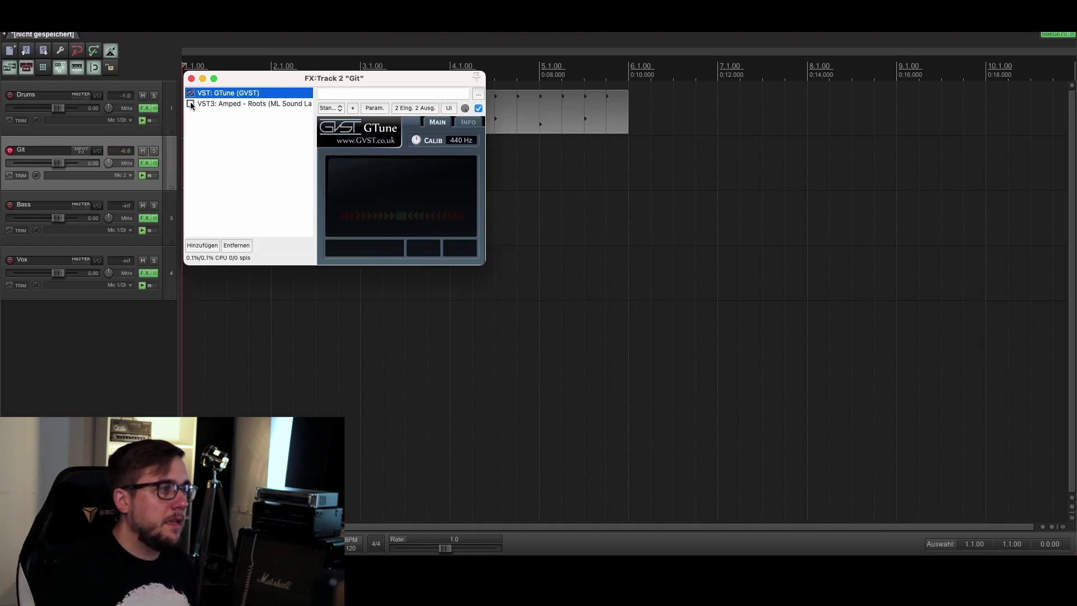
Re-enable Amped - Roots on the Git track and load its Metalcore preset with the pedalboard shown.
{"action": "left_click", "coordinate": [243, 106]}
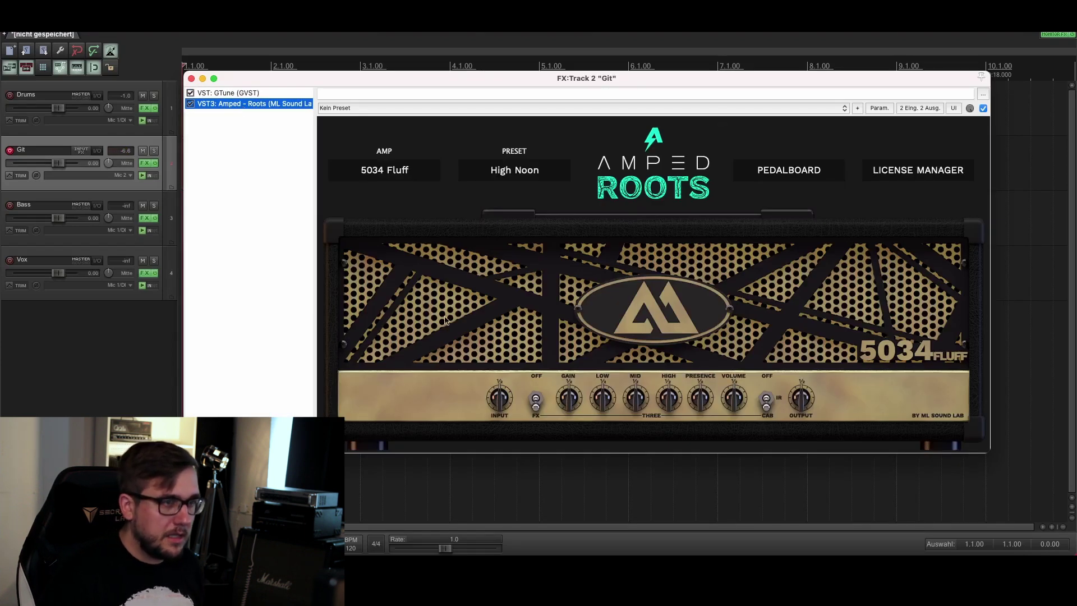
{"action": "left_click", "coordinate": [791, 168]}
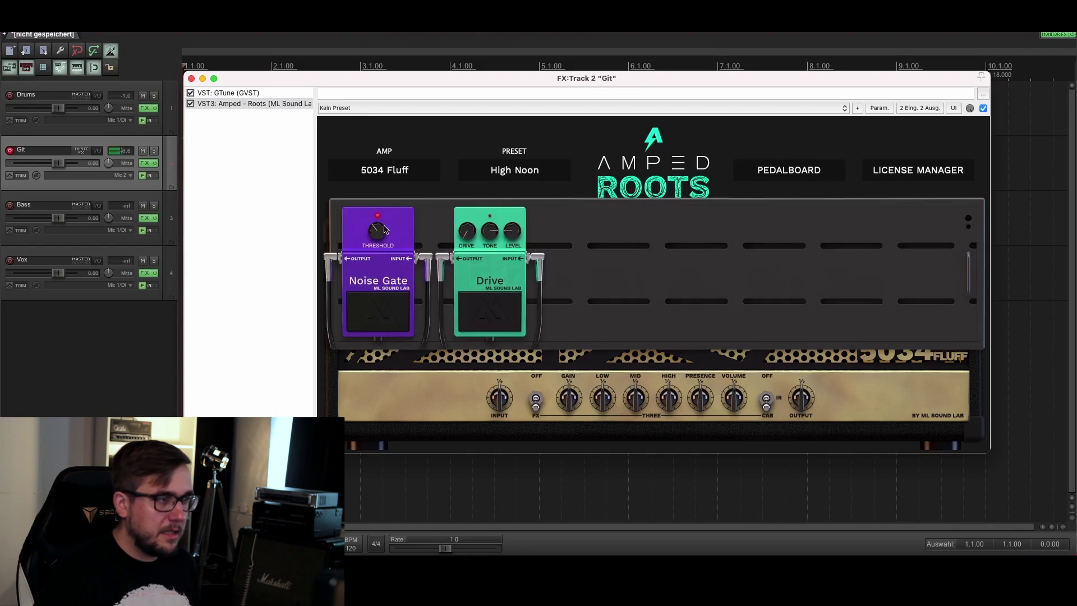
{"action": "left_click", "coordinate": [516, 170]}
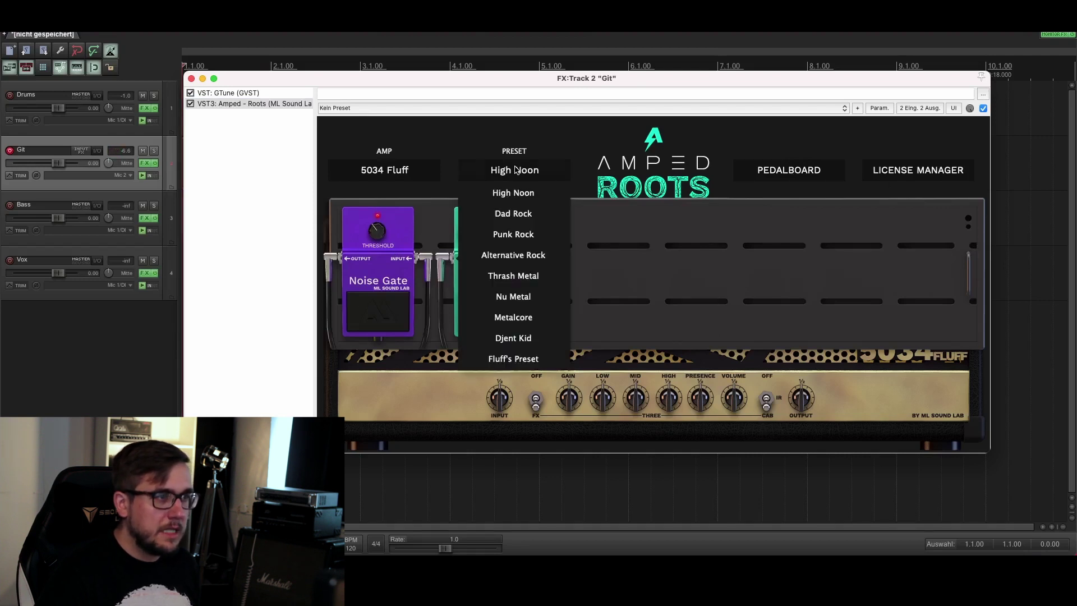
{"action": "left_click", "coordinate": [513, 318]}
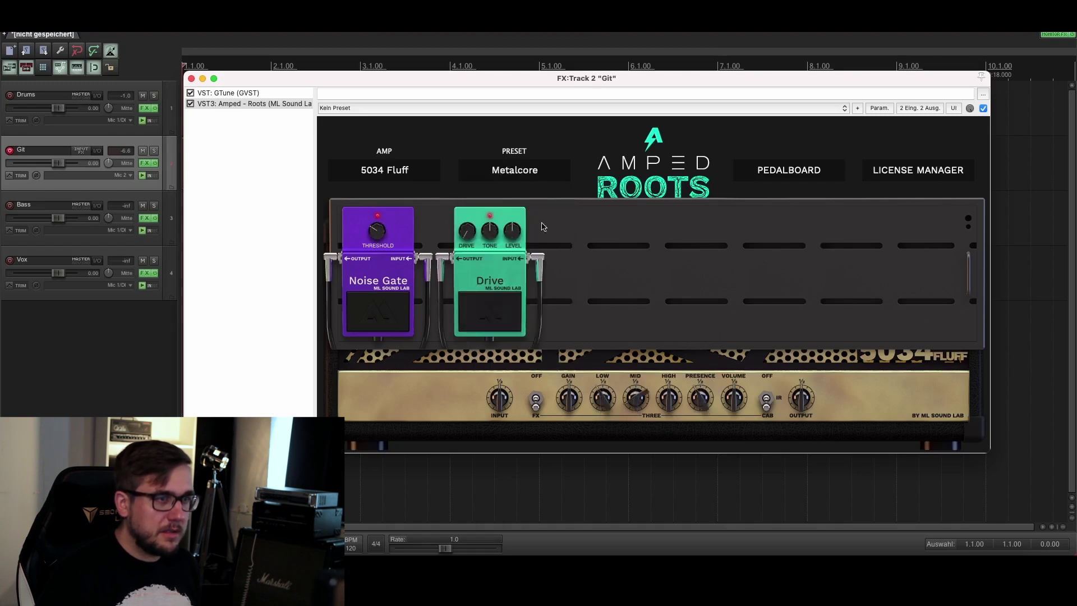
Hide the pedalboard in Amped - Roots and close the Git track's FX chain.
{"action": "left_click", "coordinate": [801, 173]}
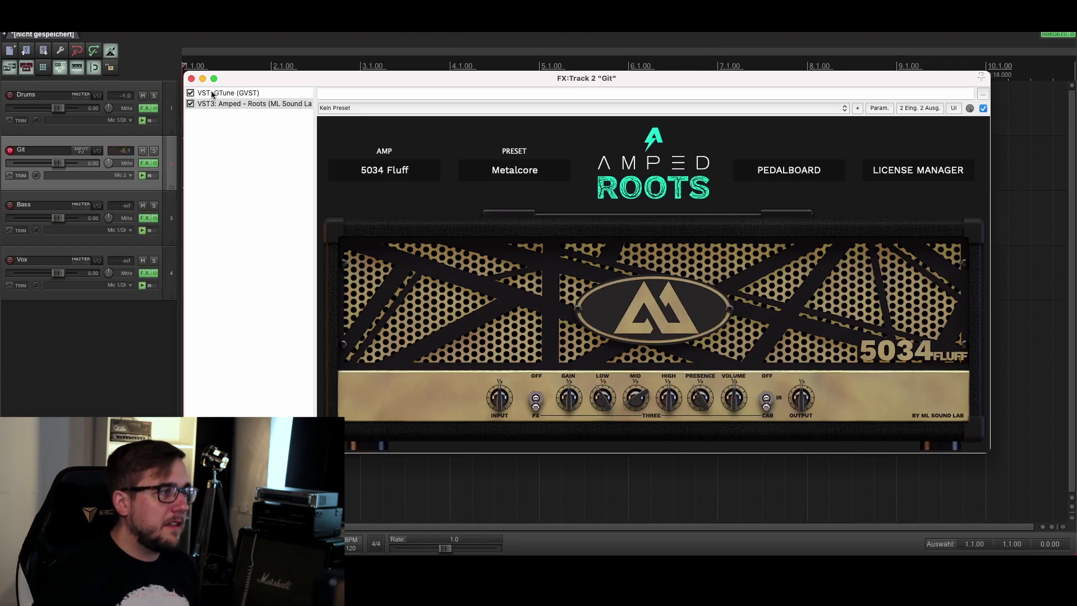
{"action": "left_click", "coordinate": [192, 79]}
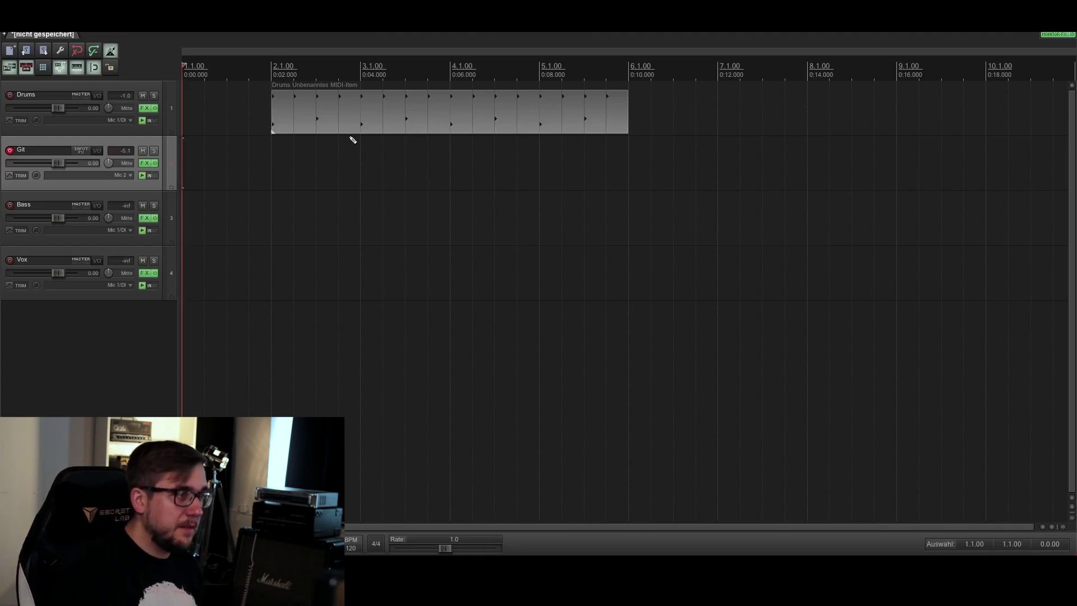
Record a trial guitar take on the Git track alongside the drum beat and delete its recorded file.
{"action": "key", "text": "ctrl+r"}
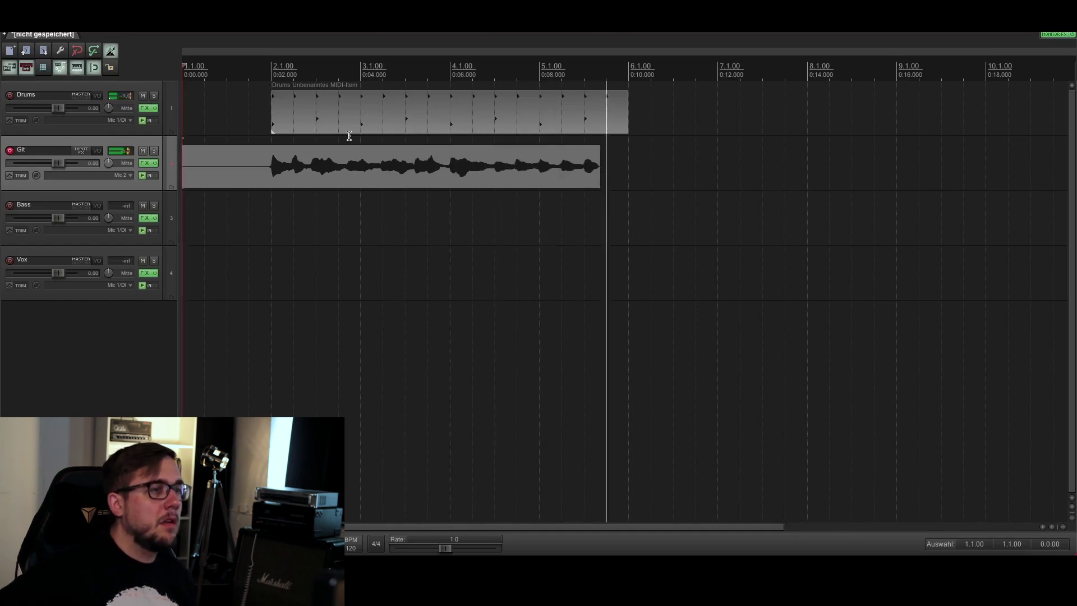
{"action": "key", "text": "space"}
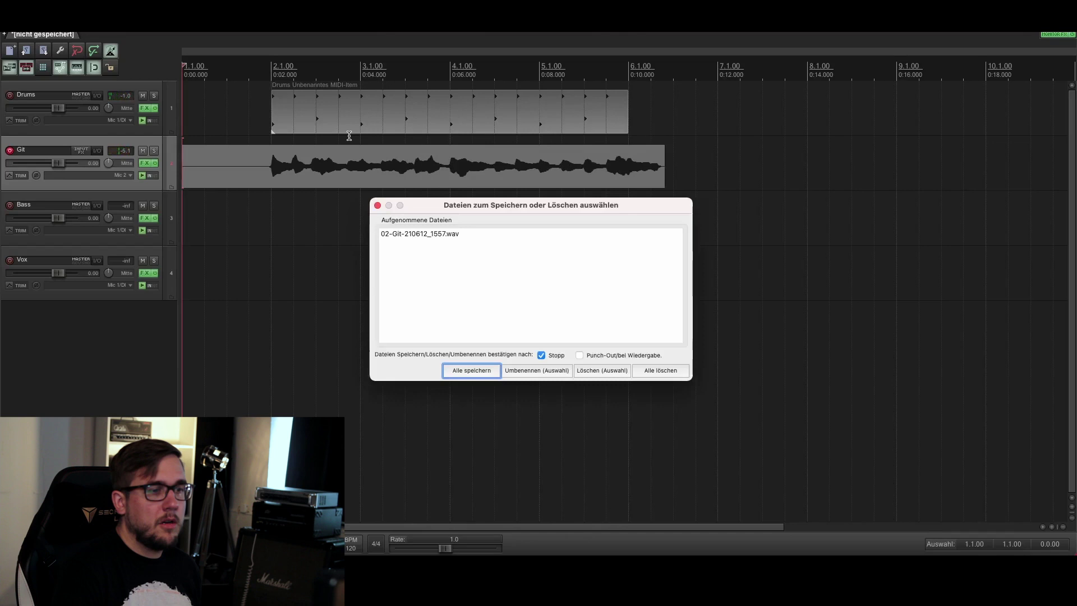
{"action": "left_click", "coordinate": [670, 371]}
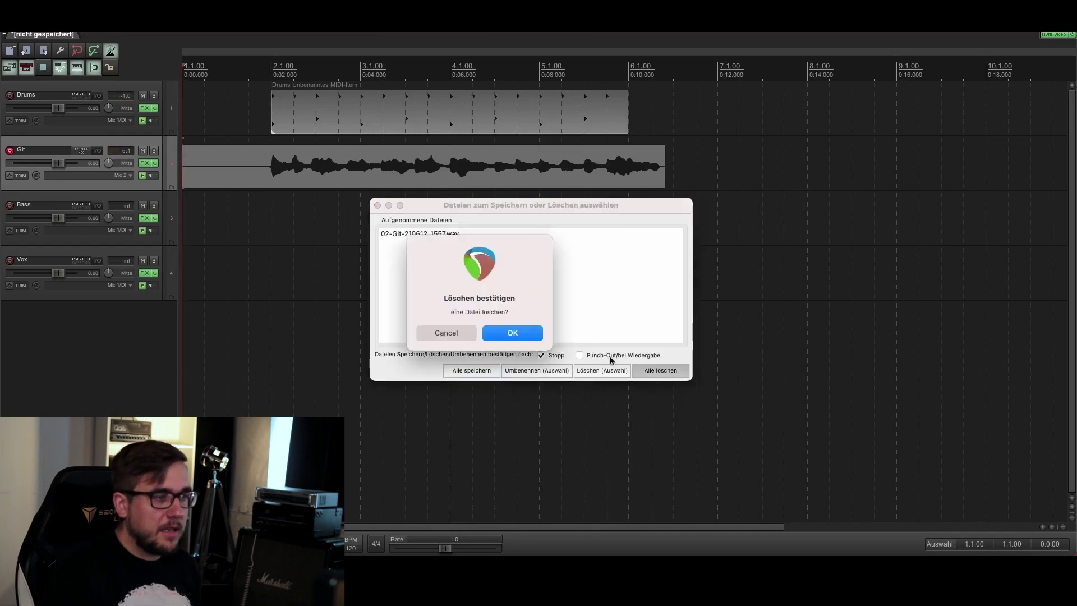
{"action": "left_click", "coordinate": [540, 340]}
Set the project tempo to 160 BPM.
{"action": "left_click", "coordinate": [350, 548]}
{"action": "type", "text": "160"}
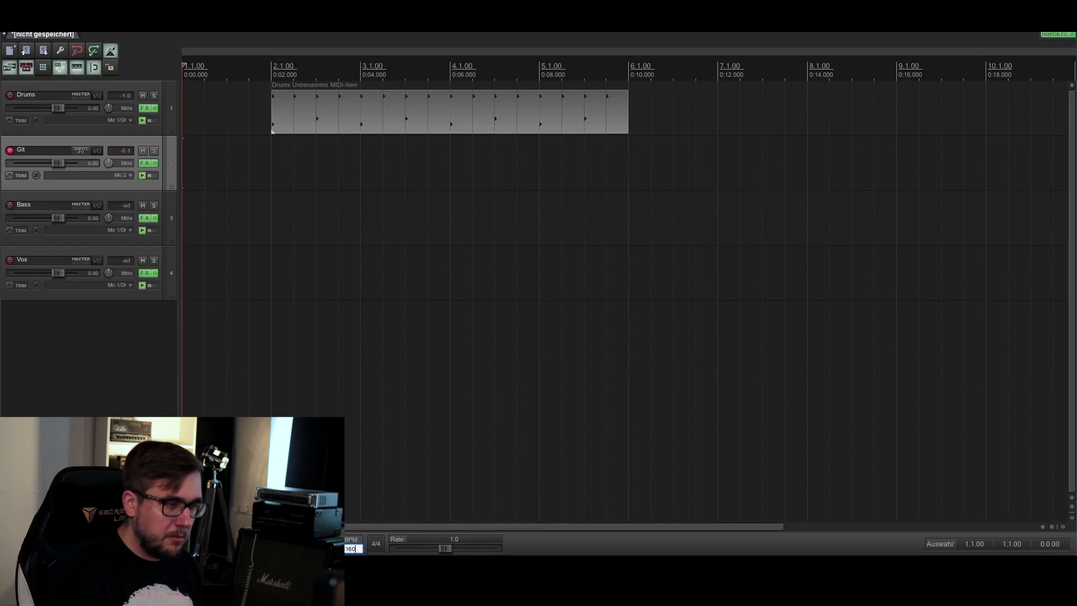
{"action": "key", "text": "Return"}
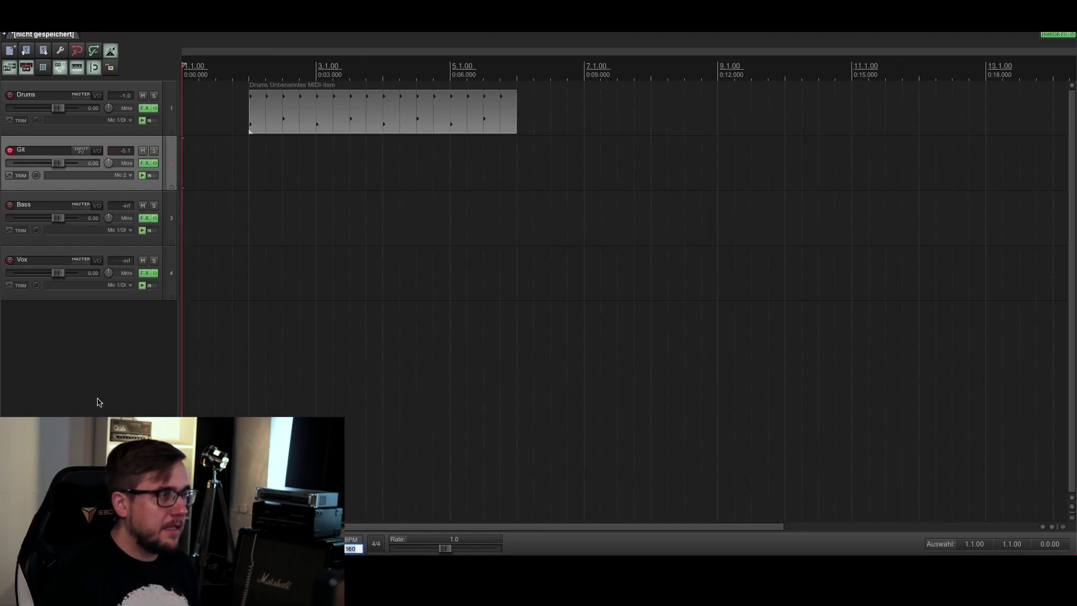
{"action": "left_click", "coordinate": [96, 401]}
Record a guitar take on the Git track over the drum beat, save its file and play it back.
{"action": "key", "text": "ctrl+r"}
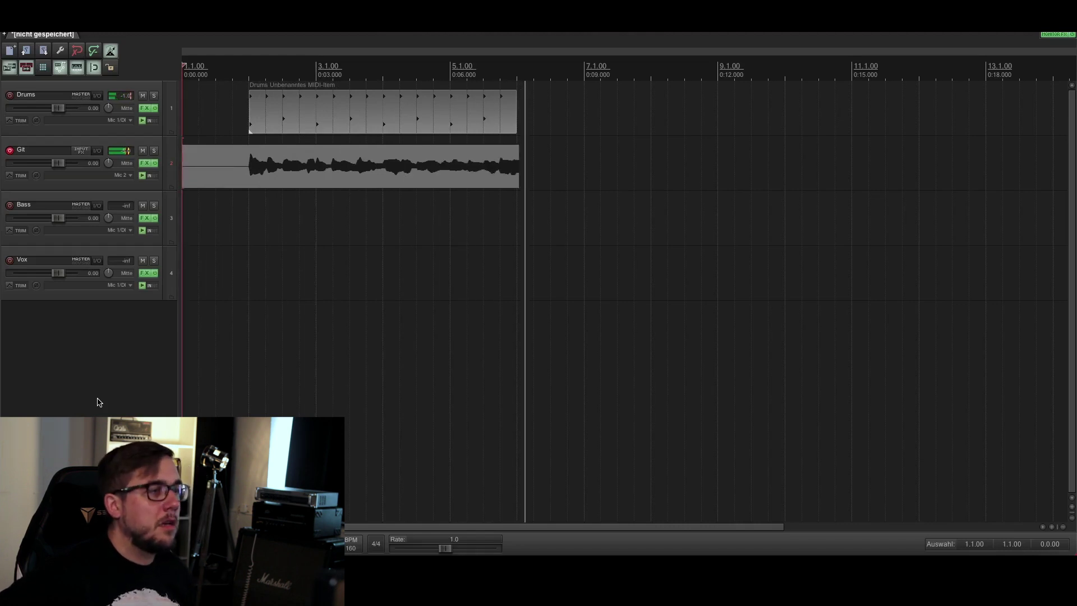
{"action": "key", "text": "space"}
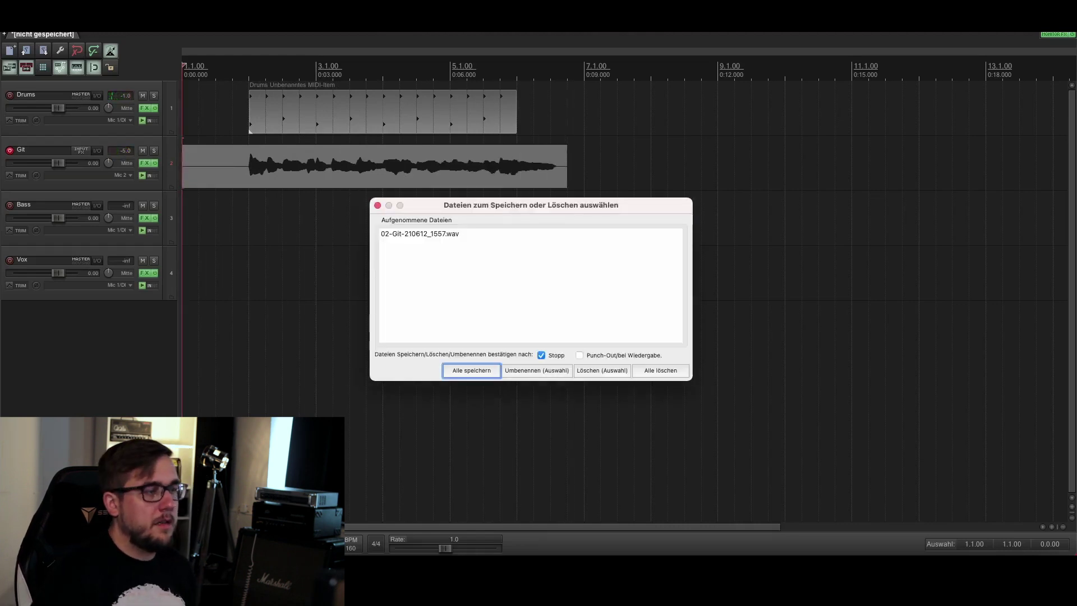
{"action": "left_click", "coordinate": [473, 370]}
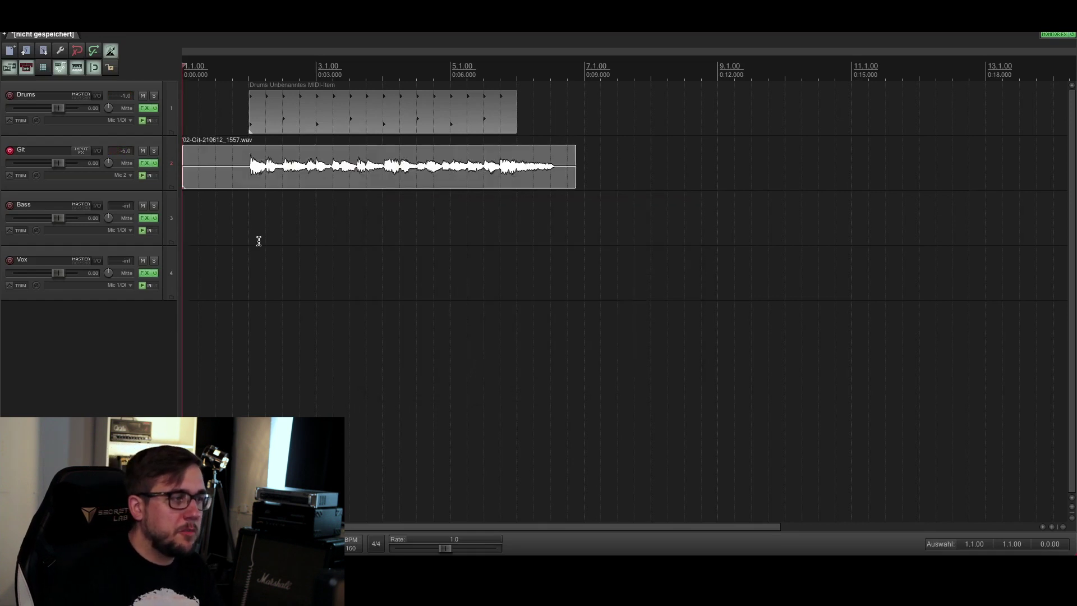
{"action": "key", "text": "space"}
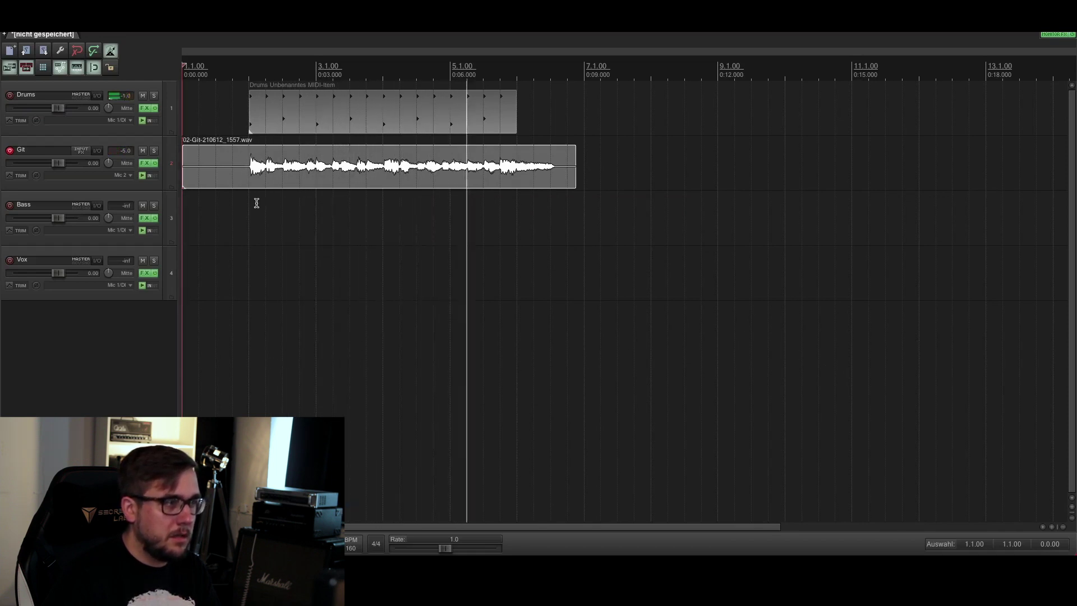
{"action": "key", "text": "space"}
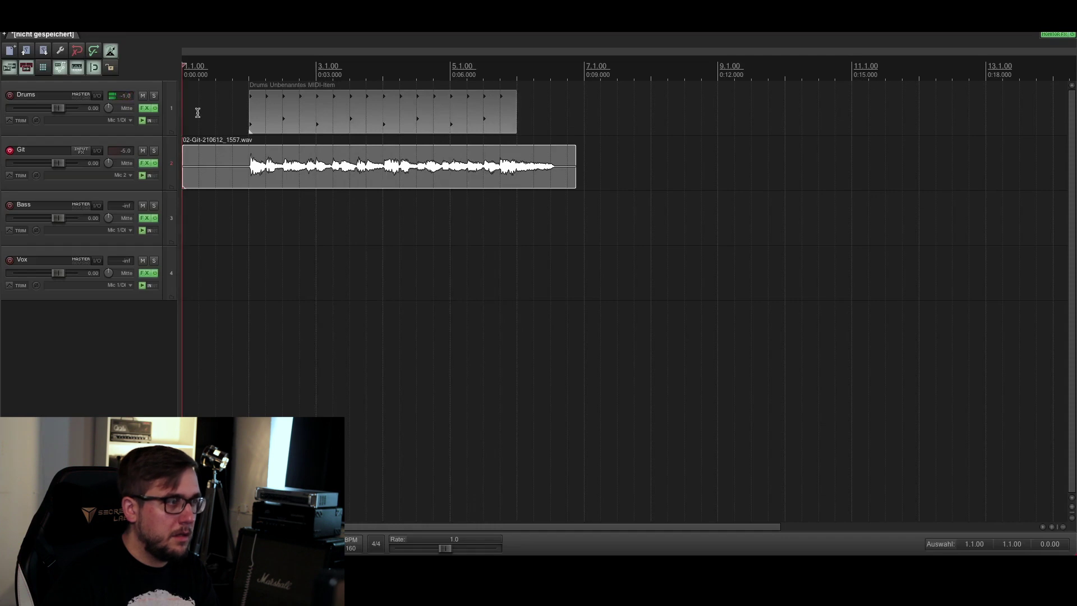
Add two tracks directly below Git and name them R L and R R.
{"action": "left_click", "coordinate": [65, 147]}
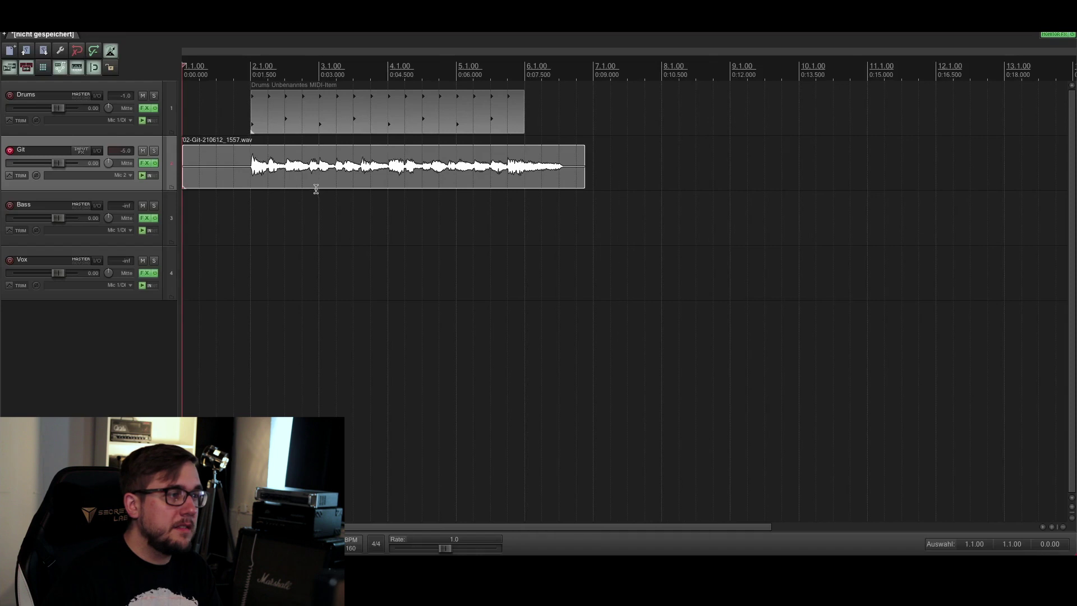
{"action": "scroll", "coordinate": [204, 192], "scroll_direction": "up", "scroll_amount": 5}
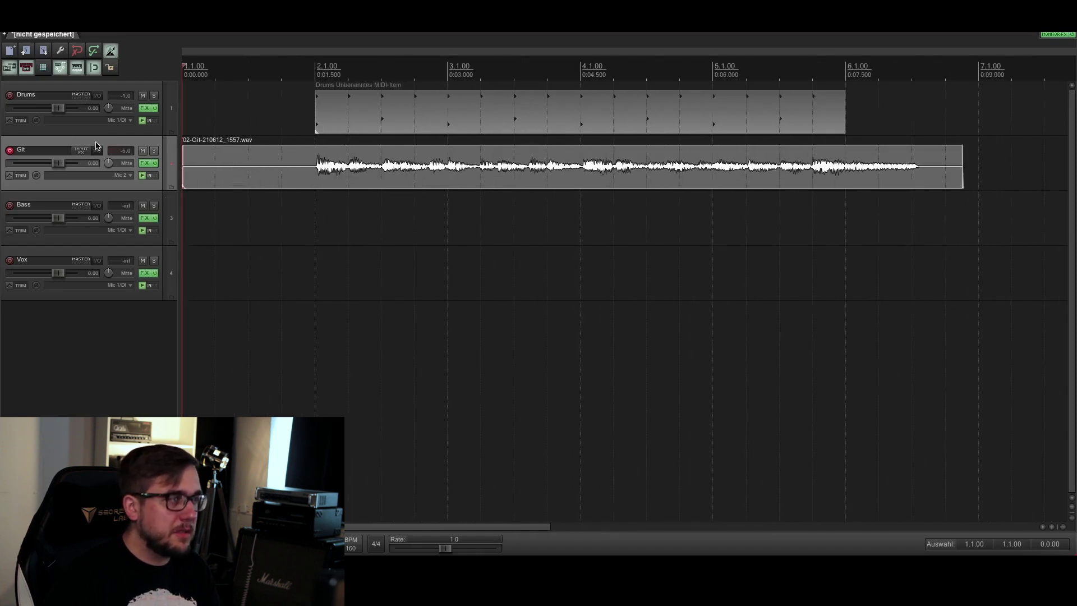
{"action": "key", "text": "ctrl+t"}
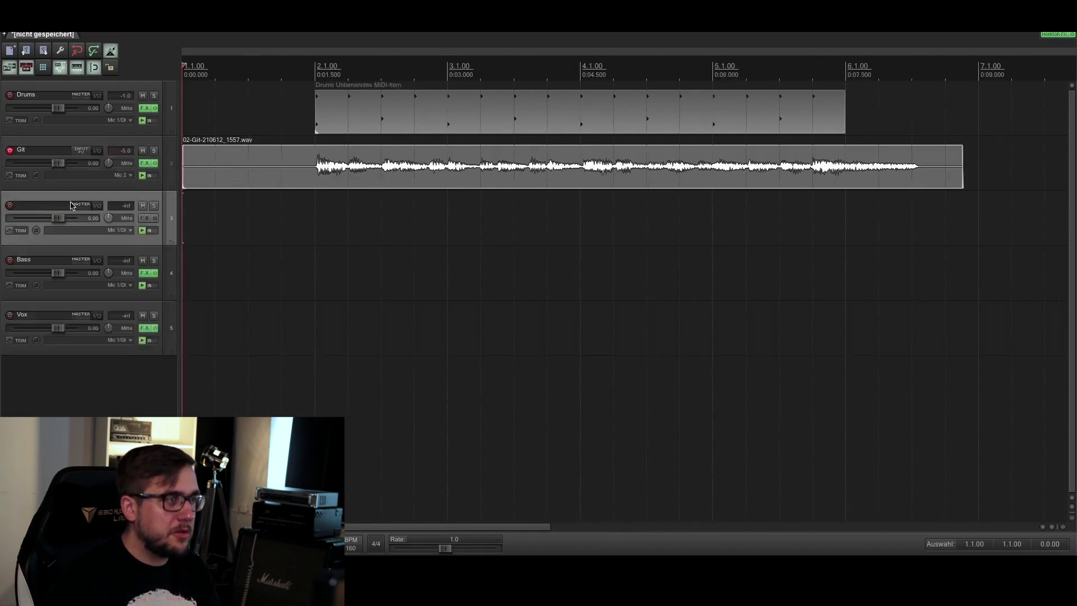
{"action": "double_click", "coordinate": [41, 207]}
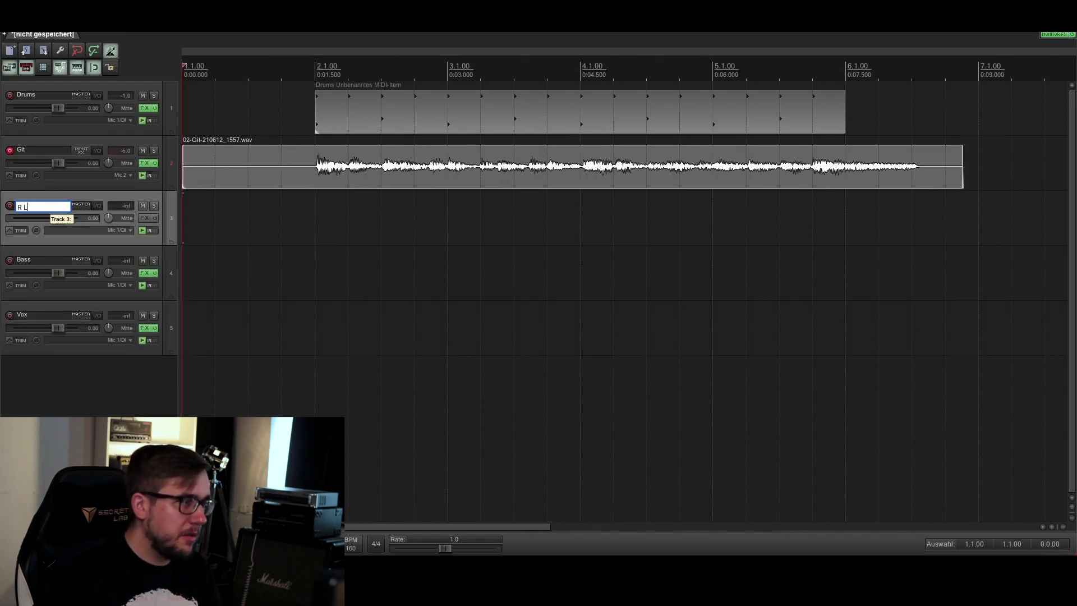
{"action": "left_click", "coordinate": [78, 241]}
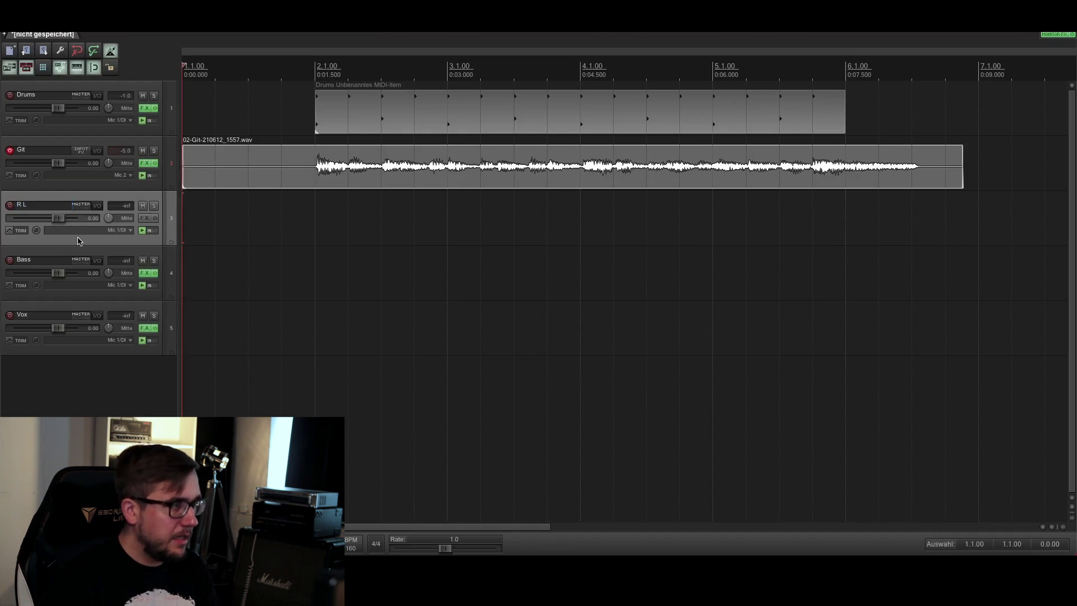
{"action": "key", "text": "ctrl+t"}
{"action": "double_click", "coordinate": [33, 267]}
{"action": "type", "text": "R R"}
{"action": "key", "text": "Return"}
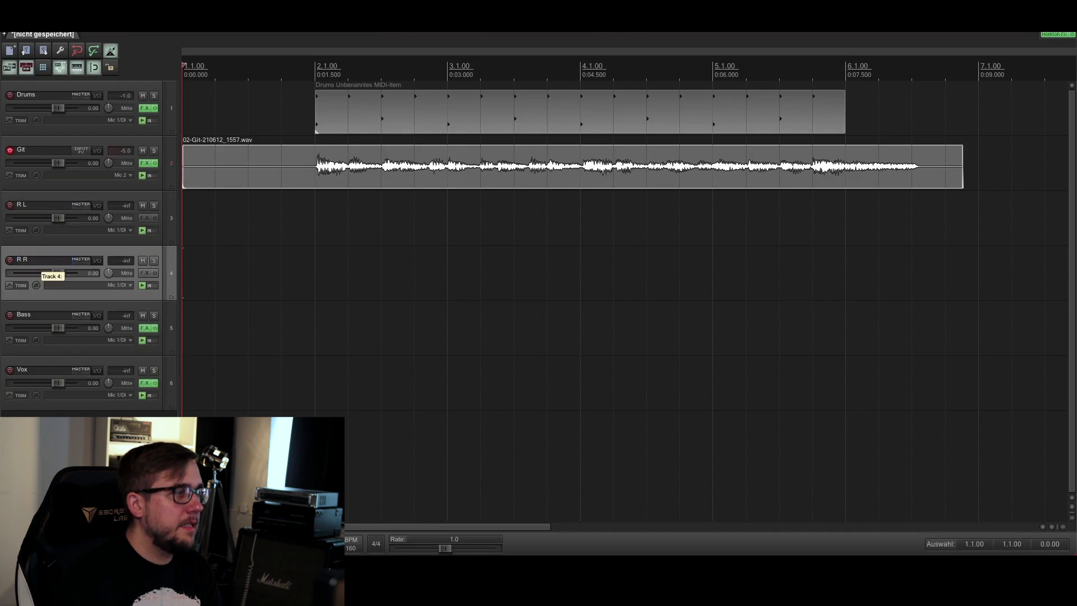
Move the guitar take from Git to the R L track and copy Amped - Roots from Git to R L and R R.
{"action": "left_click_drag", "start_coordinate": [232, 175], "coordinate": [227, 193]}
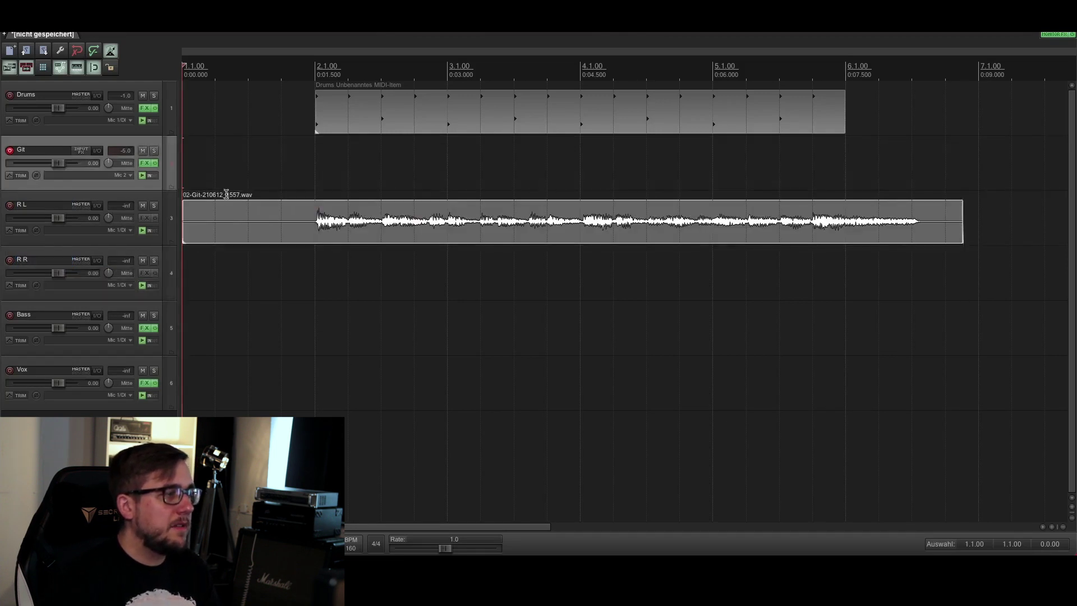
{"action": "left_click", "coordinate": [144, 162]}
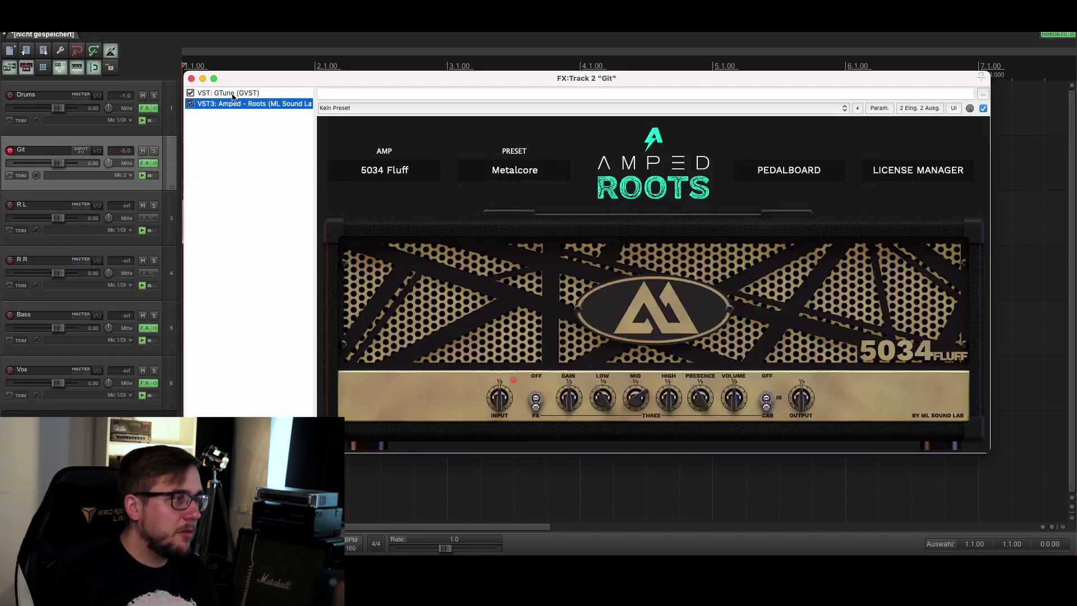
{"action": "left_click_drag", "start_coordinate": [139, 222], "coordinate": [148, 273]}
{"action": "left_click", "coordinate": [227, 114]}
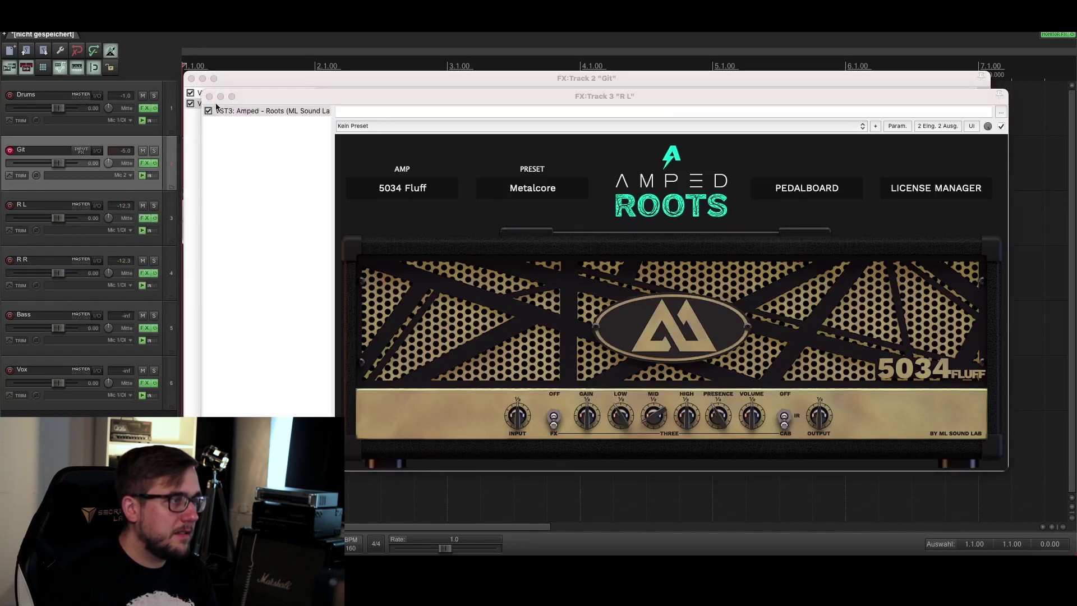
{"action": "left_click", "coordinate": [210, 96]}
{"action": "left_click", "coordinate": [192, 78]}
{"action": "left_click", "coordinate": [142, 206]}
{"action": "left_click", "coordinate": [142, 205]}
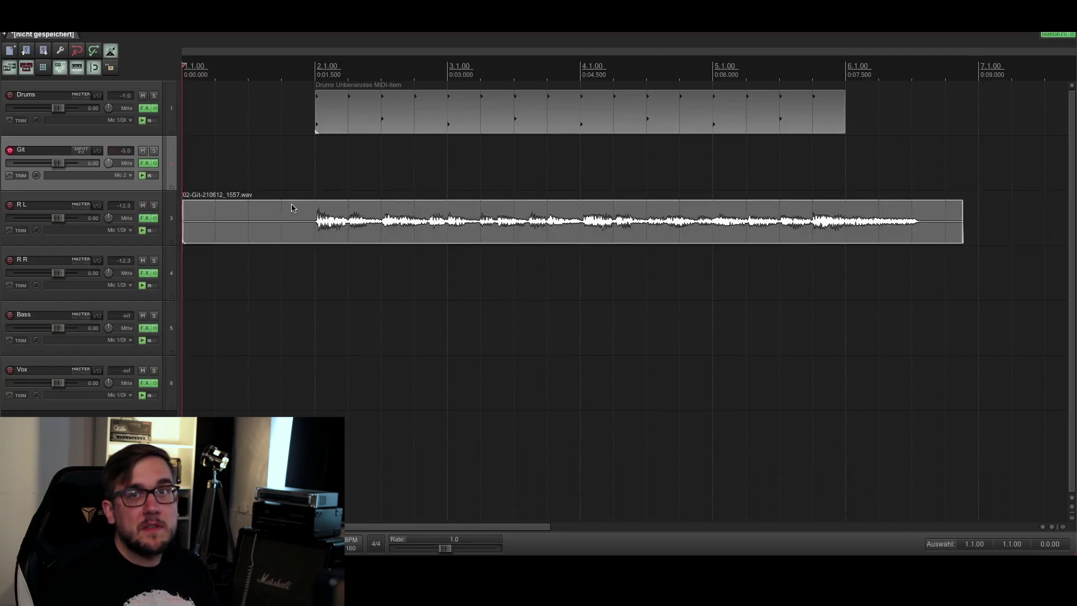
Play the project from shortly before bar 2 to hear the R L guitar take with the drums.
{"action": "left_click", "coordinate": [273, 172]}
{"action": "key", "text": "space"}
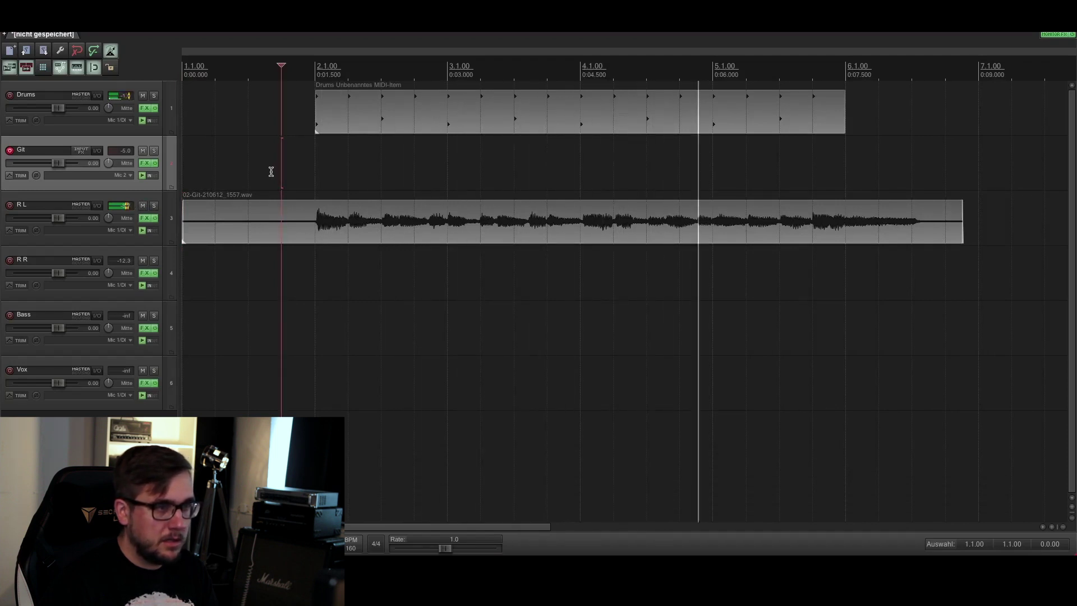
{"action": "key", "text": "space"}
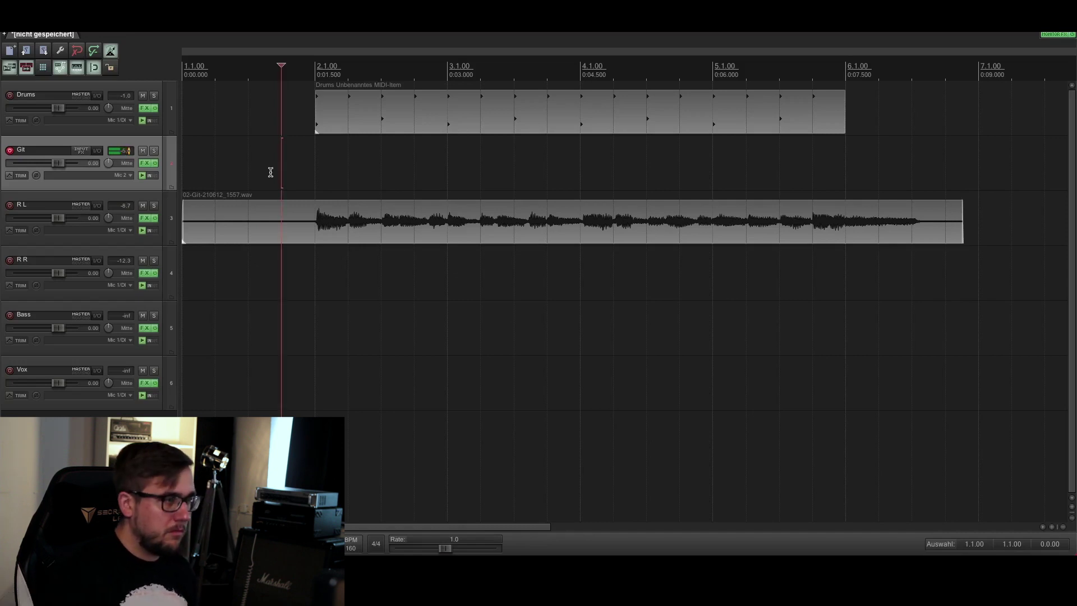
Record and save a second guitar take on Git from the project start and move it to the R R track.
{"action": "key", "text": "Home"}
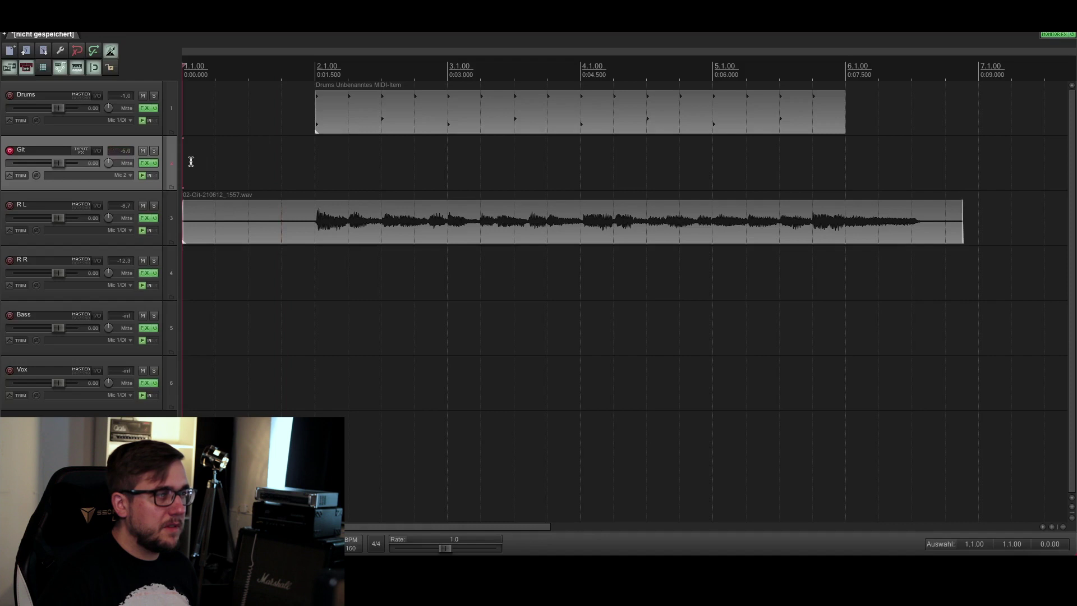
{"action": "key", "text": "ctrl+r"}
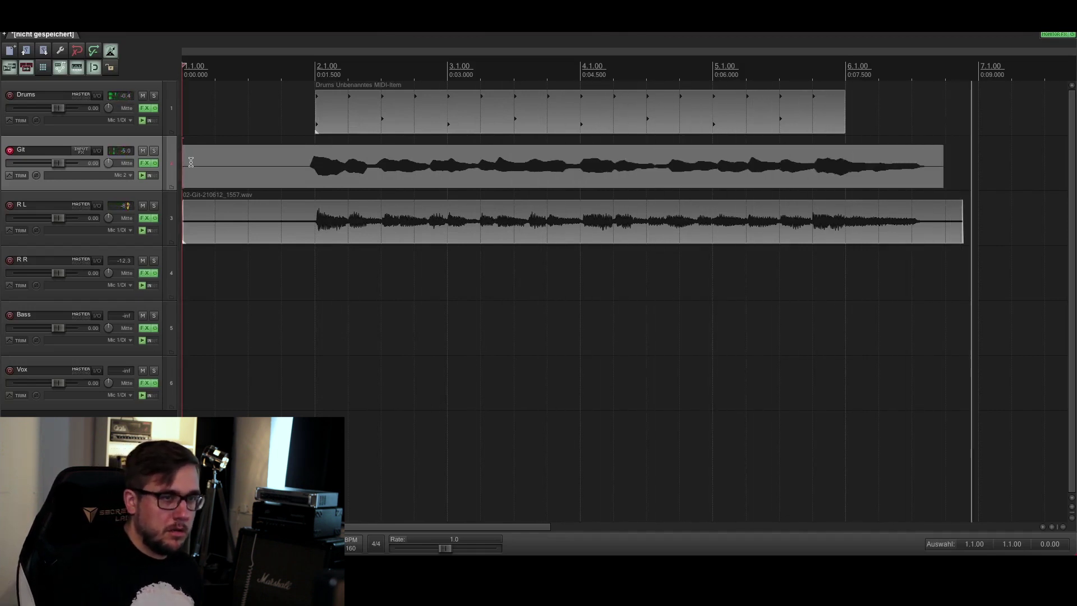
{"action": "key", "text": "space"}
{"action": "left_click", "coordinate": [471, 372]}
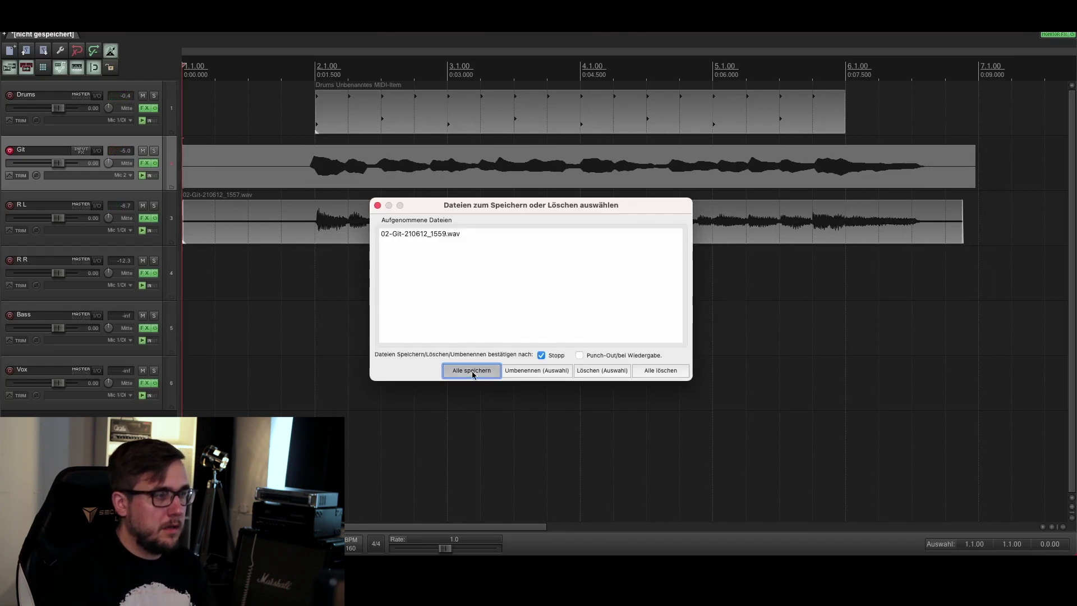
{"action": "left_click_drag", "start_coordinate": [297, 185], "coordinate": [303, 258]}
Pan R L to 100% left and R R to 100% right while playing both guitar takes.
{"action": "key", "text": "space"}
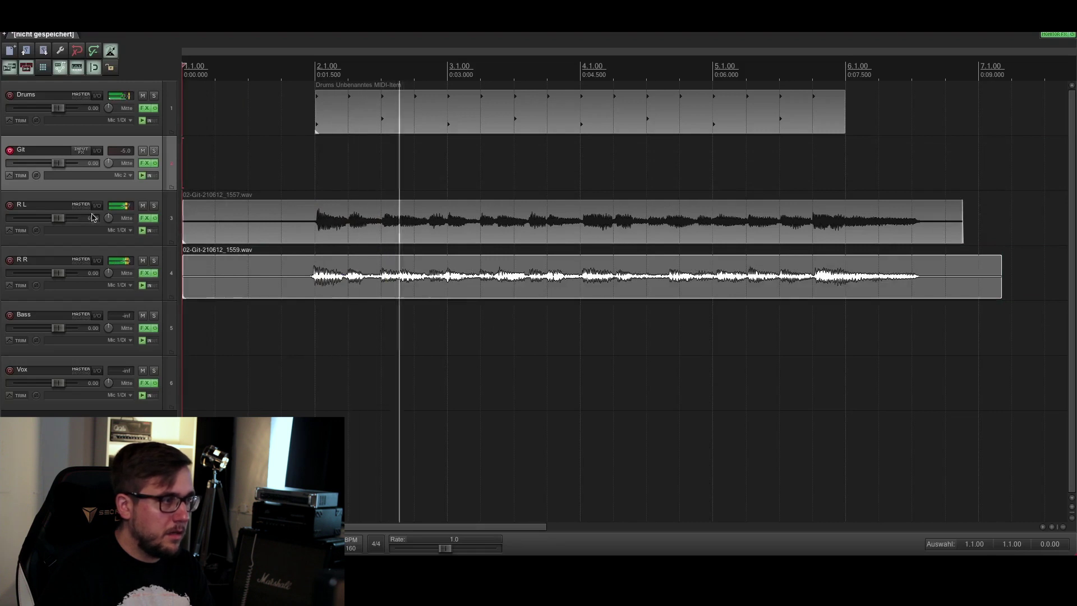
{"action": "mouse_move", "coordinate": [108, 218]}
{"action": "left_mouse_down"}
{"action": "mouse_move", "coordinate": [110, 275]}
{"action": "mouse_move", "coordinate": [110, 218]}
{"action": "left_mouse_up"}
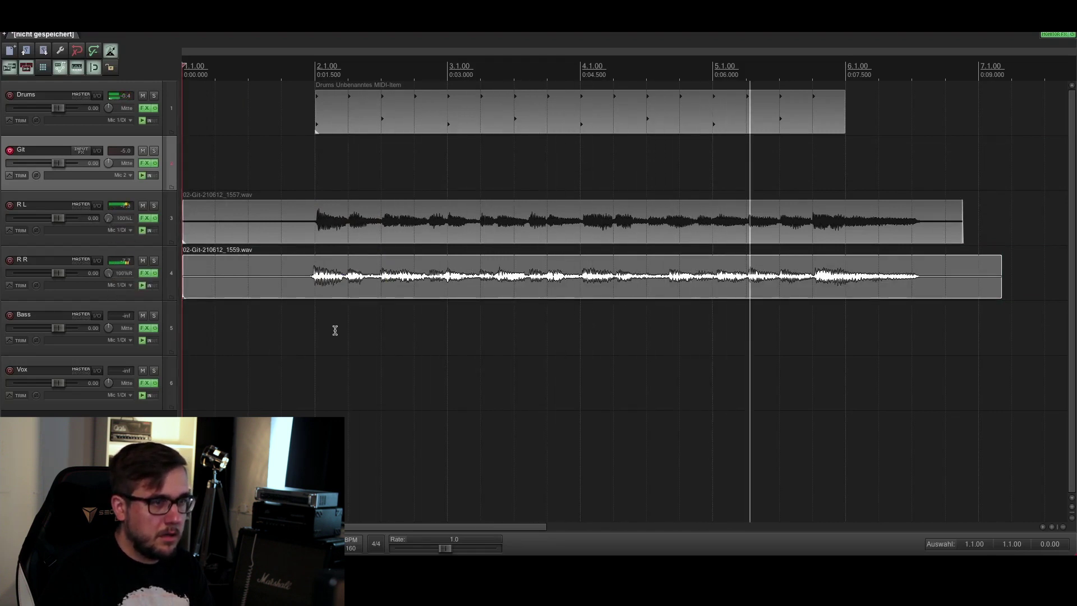
{"action": "key", "text": "space"}
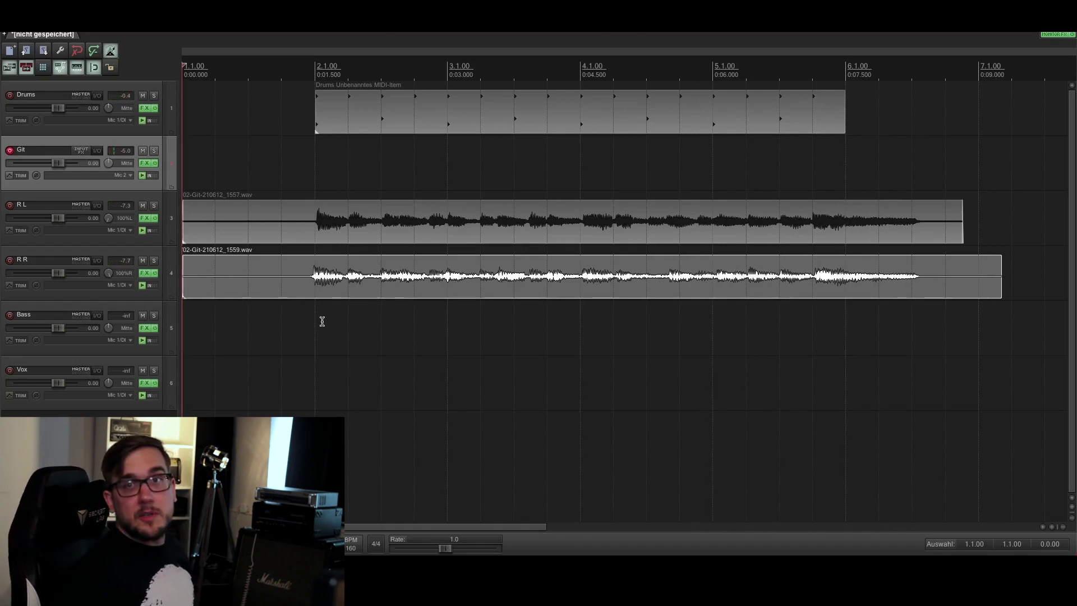
Arm the Bass track with input Mic 2 instead of Git, and record and save a bass take.
{"action": "left_click", "coordinate": [115, 315]}
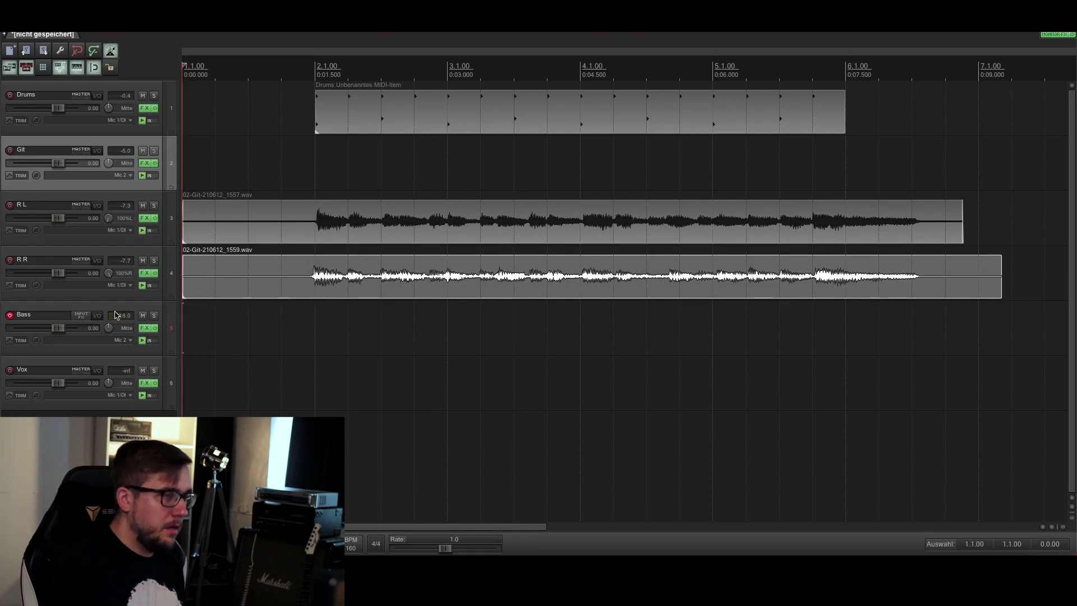
{"action": "key", "text": "ctrl+r"}
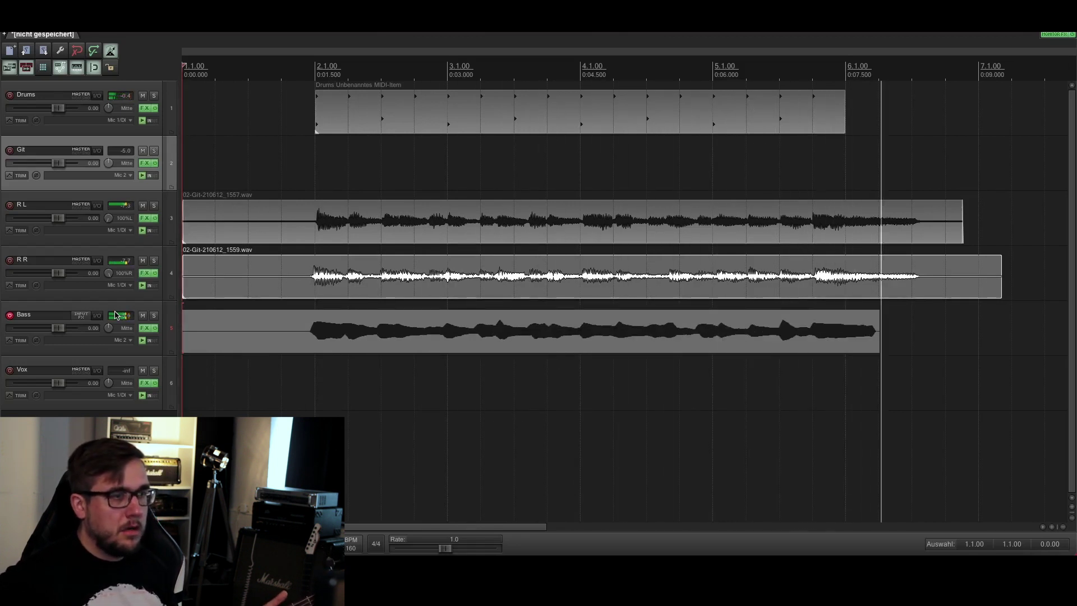
{"action": "key", "text": "space"}
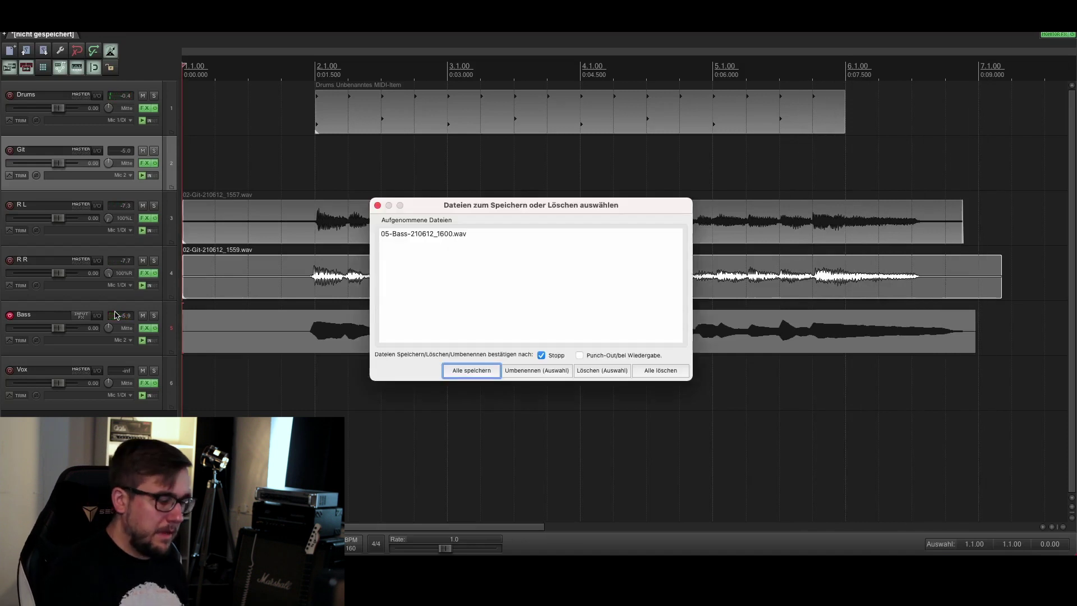
{"action": "key", "text": "Return"}
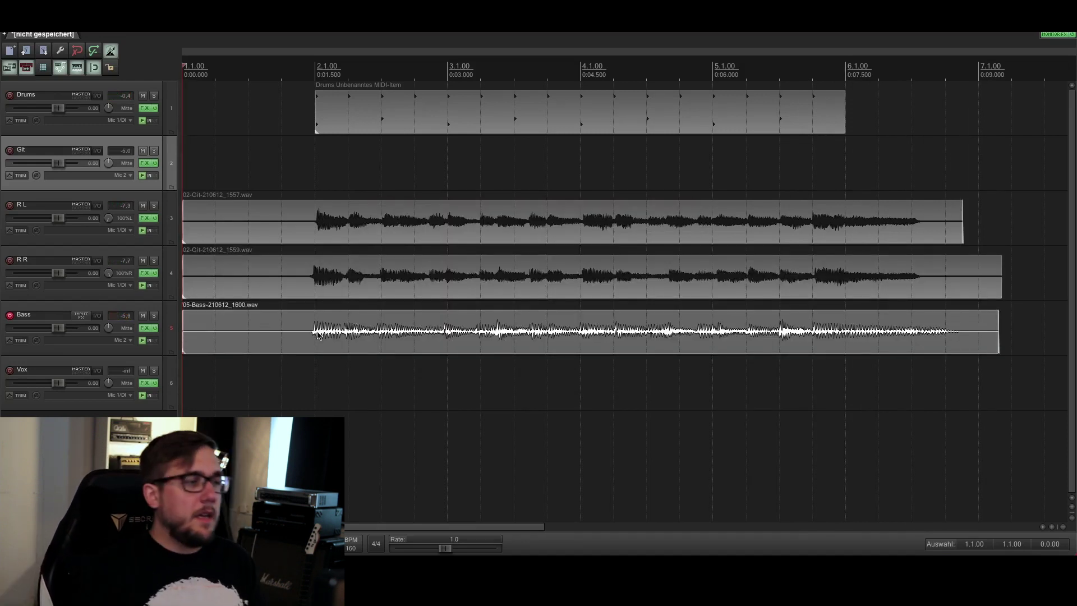
{"action": "scroll", "coordinate": [393, 345], "scroll_direction": "up", "scroll_amount": 1}
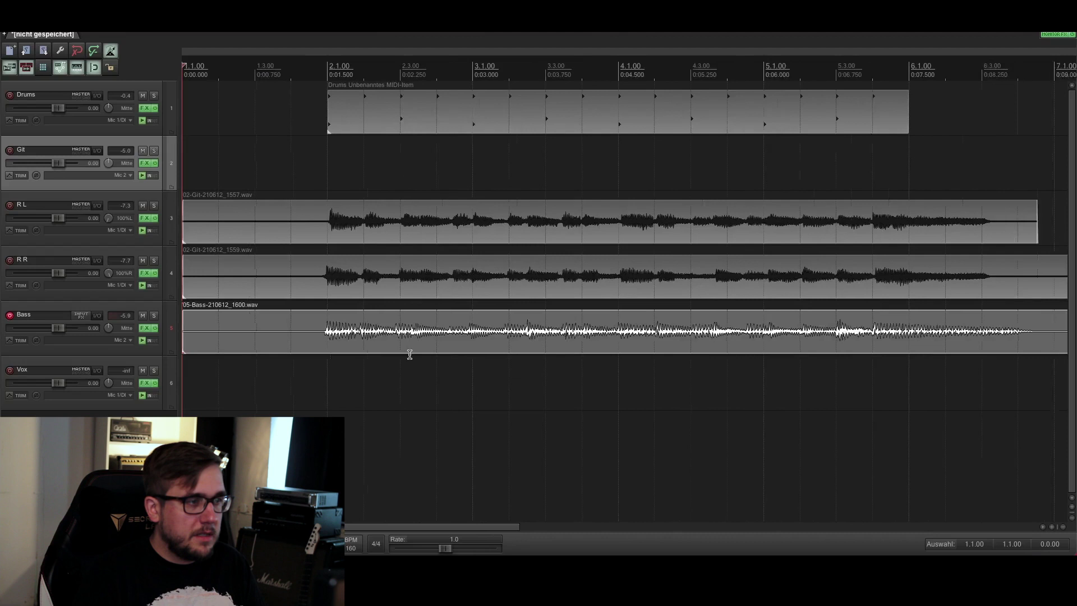
Play the drums, both guitars and the bass together from the middle of bar 1.
{"action": "scroll", "coordinate": [409, 353], "scroll_direction": "down", "scroll_amount": 2}
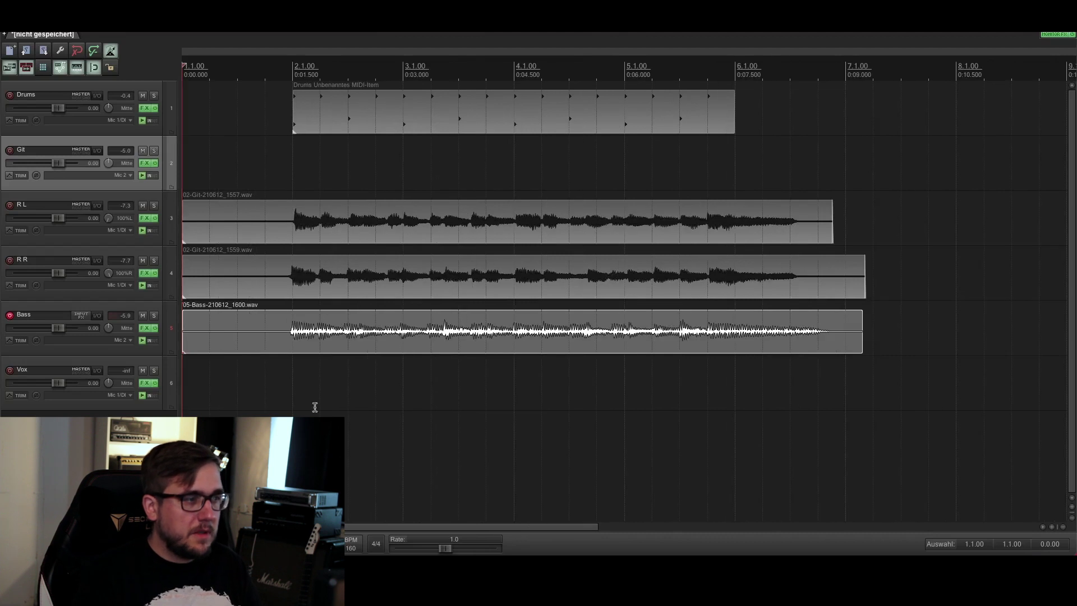
{"action": "left_click", "coordinate": [238, 392]}
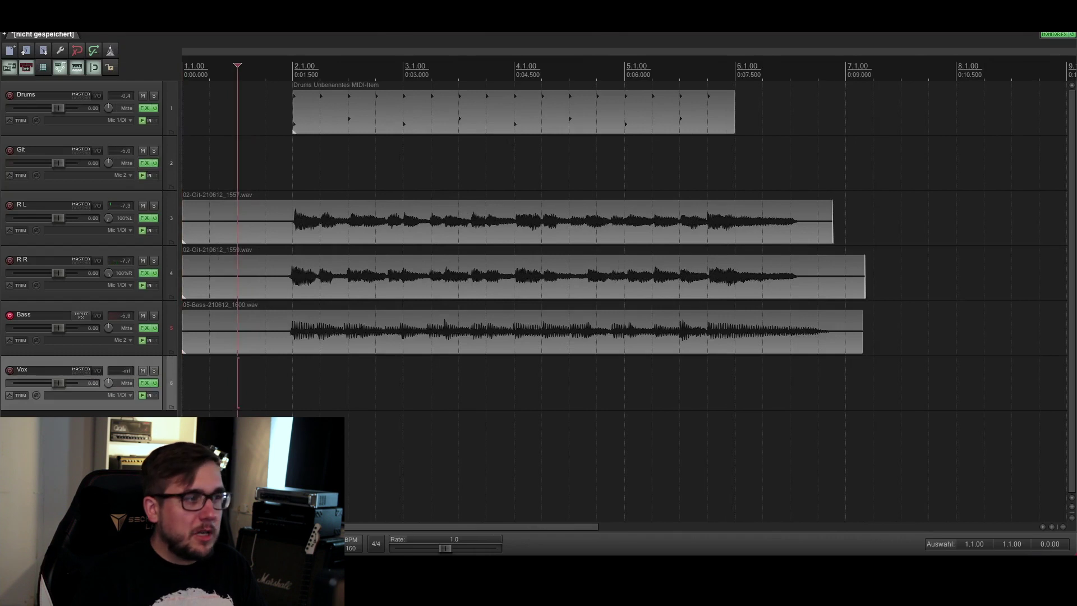
{"action": "key", "text": "space"}
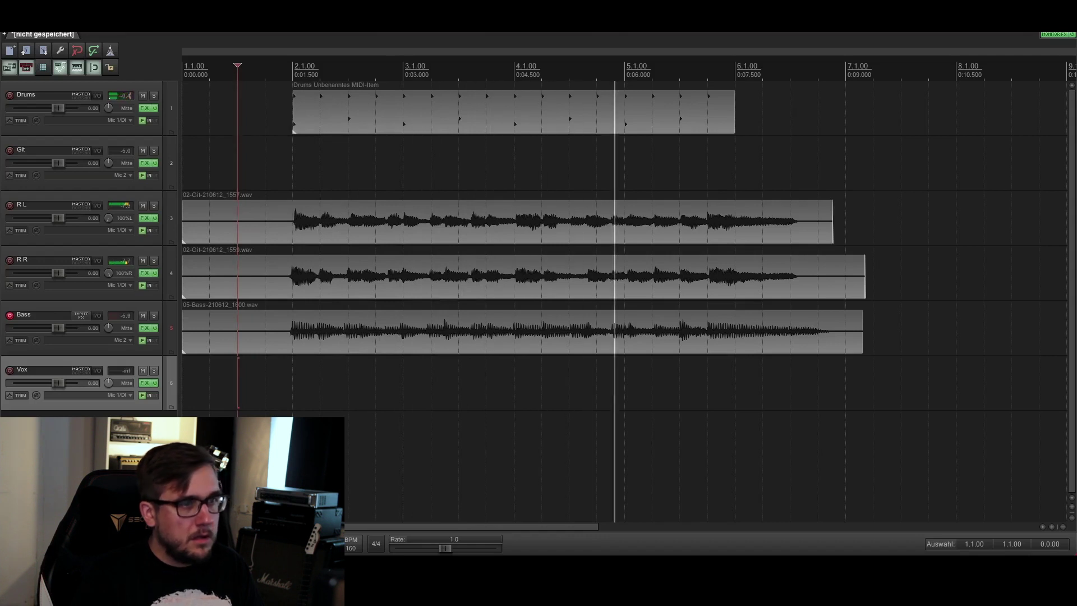
{"action": "key", "text": "space"}
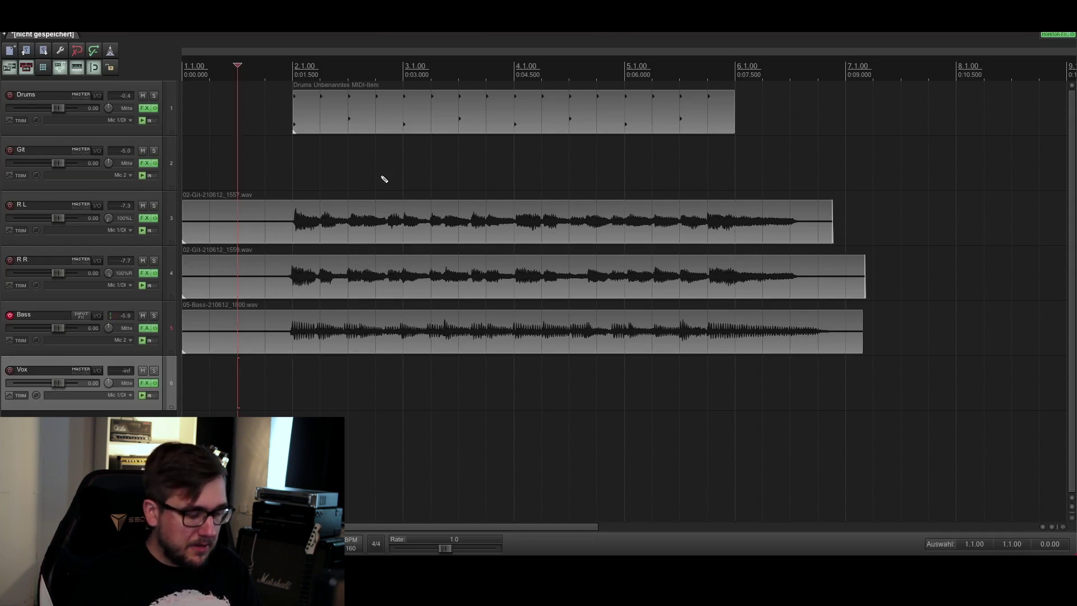
Add JS: Event Horizon Limiter/Clipper to the master track with its ceiling at -0.6, and play the mix through it.
{"action": "key", "text": "super+m"}
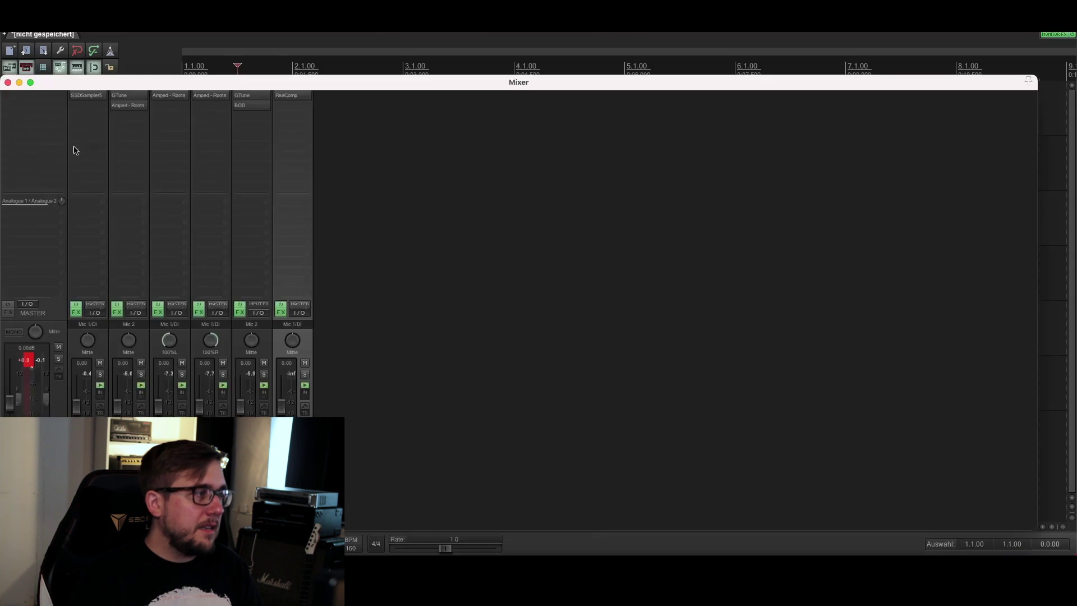
{"action": "double_click", "coordinate": [52, 102]}
{"action": "type", "text": "event hor"}
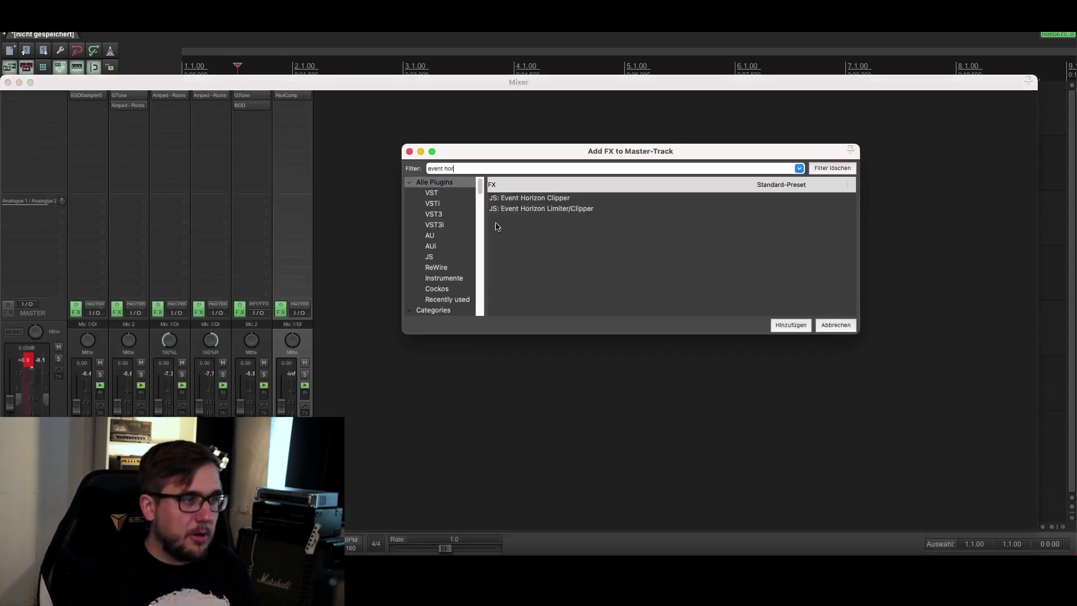
{"action": "left_click", "coordinate": [554, 209]}
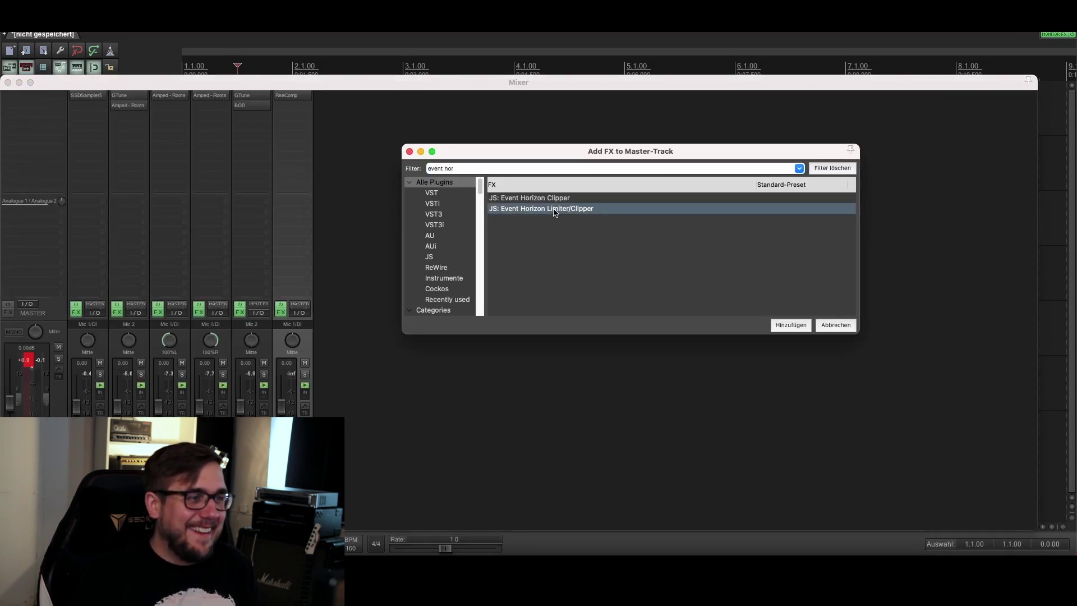
{"action": "double_click", "coordinate": [554, 211]}
{"action": "left_click_drag", "start_coordinate": [113, 43], "coordinate": [320, 126]}
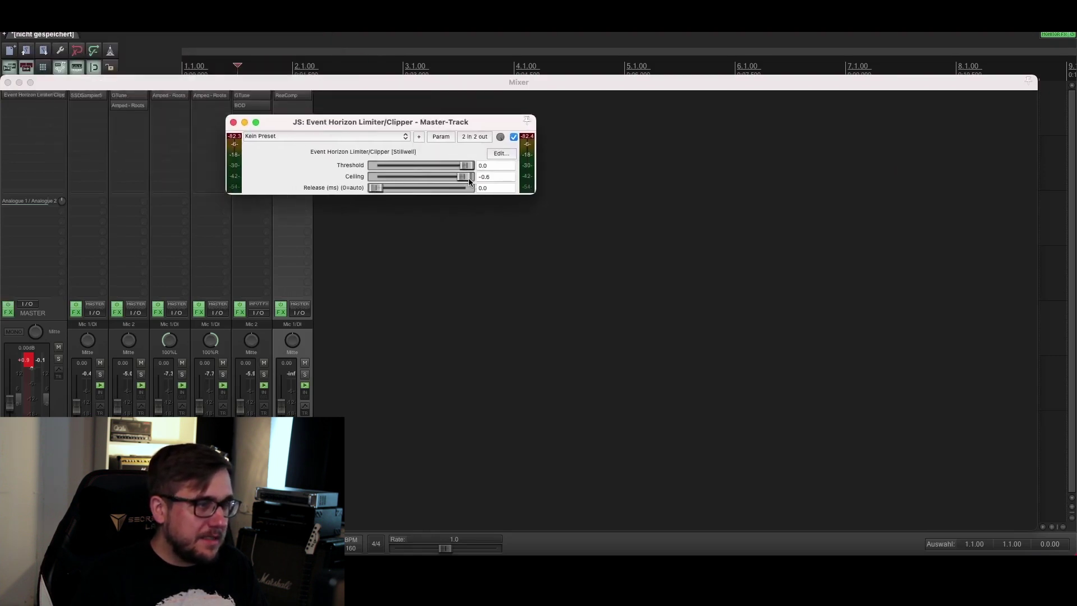
{"action": "left_click", "coordinate": [233, 122]}
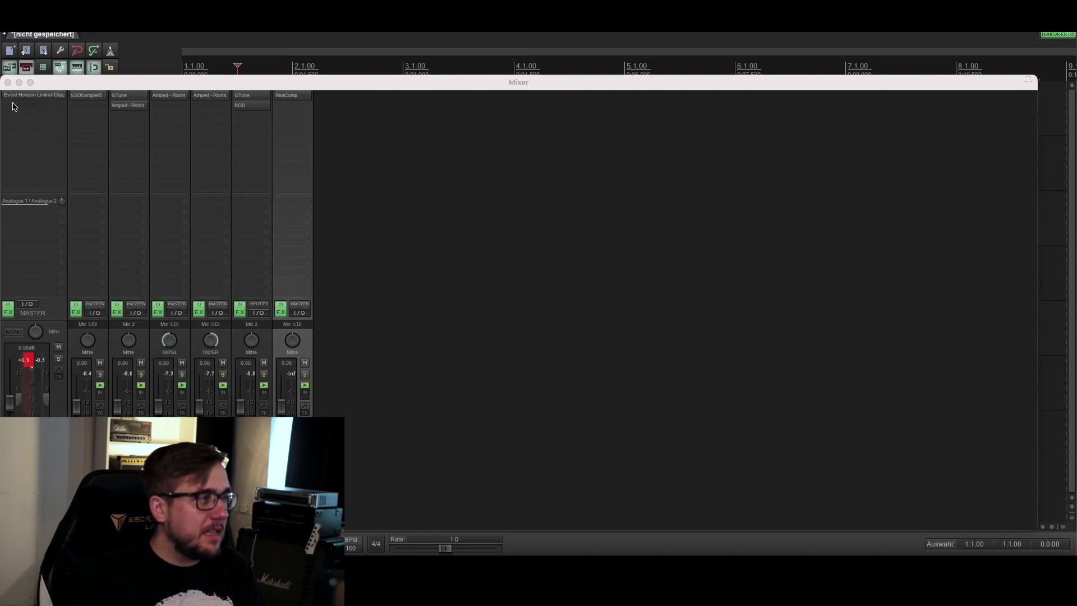
{"action": "left_click", "coordinate": [8, 83]}
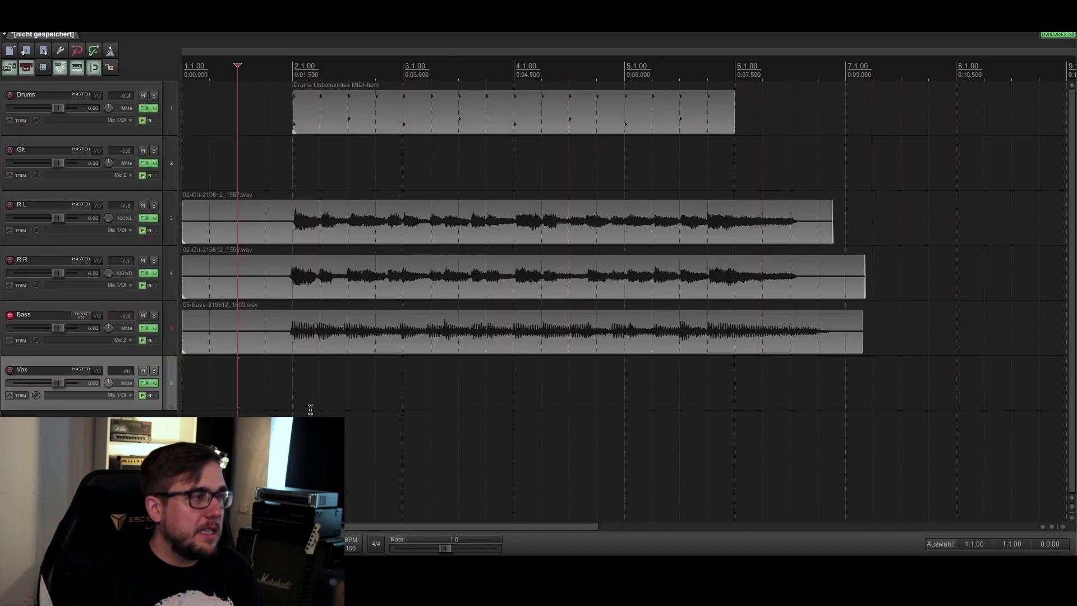
{"action": "key", "text": "space"}
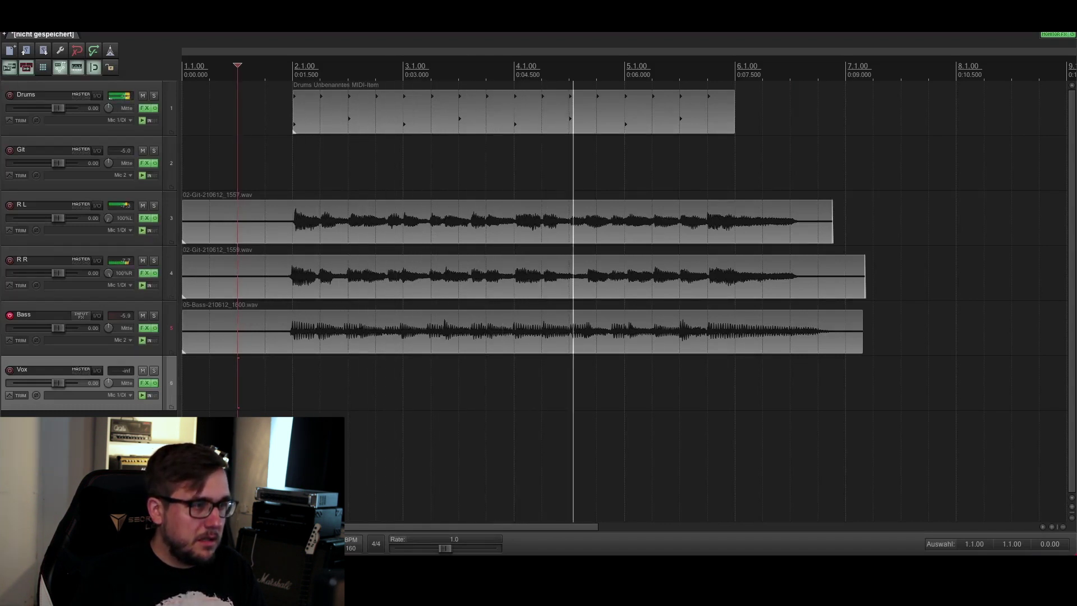
{"action": "key", "text": "space"}
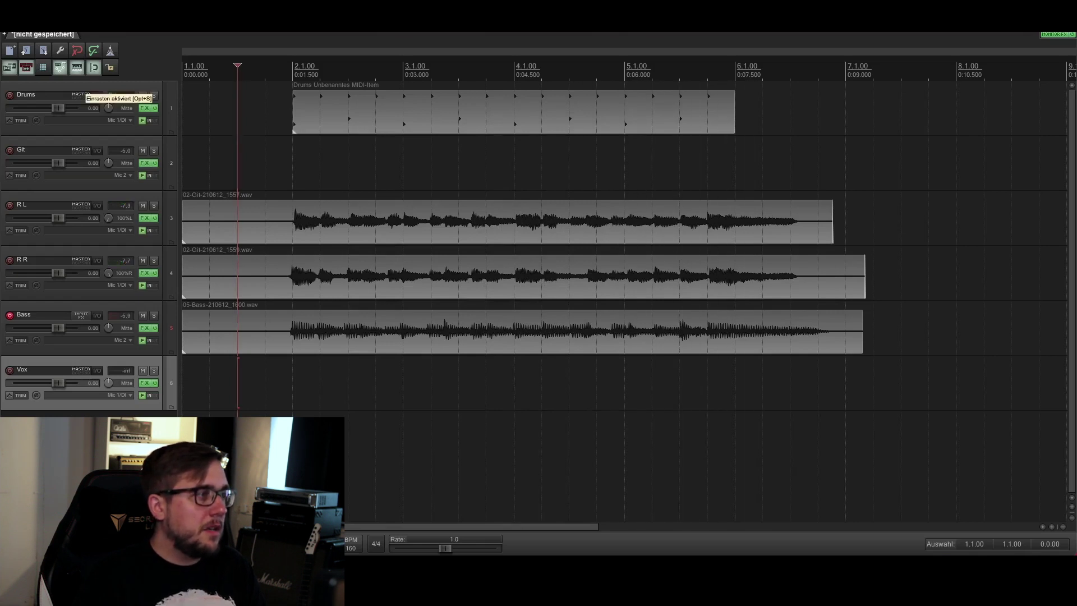
Locate the project's Render command for exporting the song.
{"action": "left_click", "coordinate": [81, 25]}
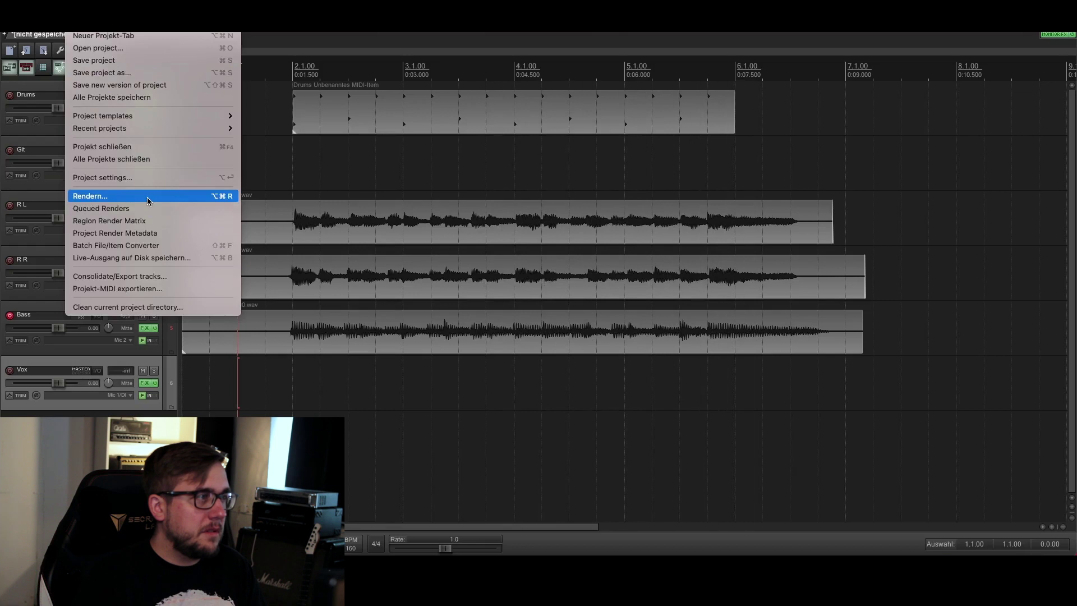
{"action": "left_click", "coordinate": [105, 196]}
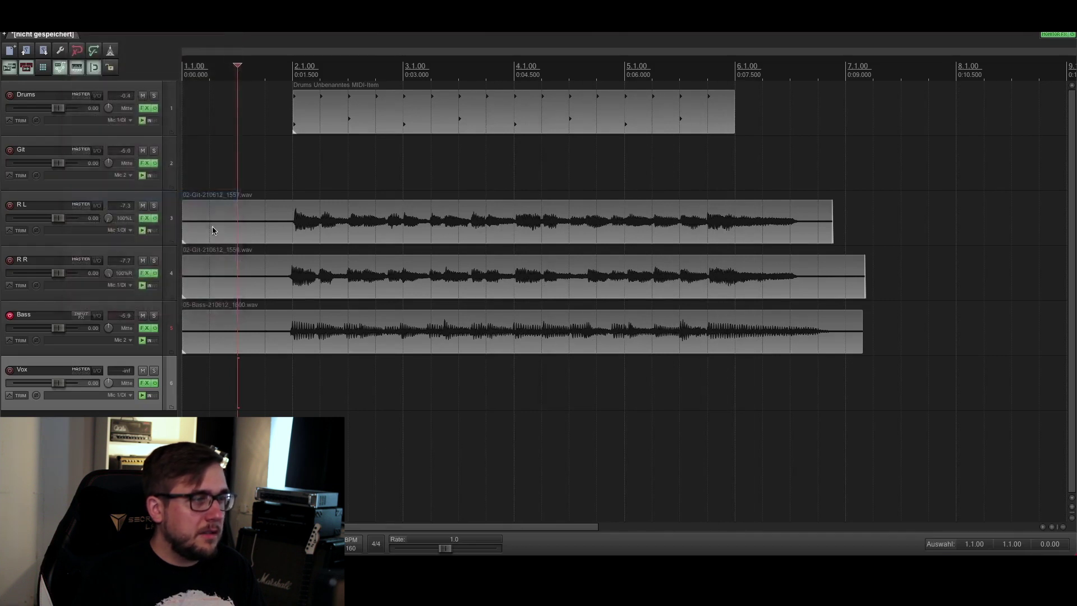
{"action": "left_click", "coordinate": [463, 446]}
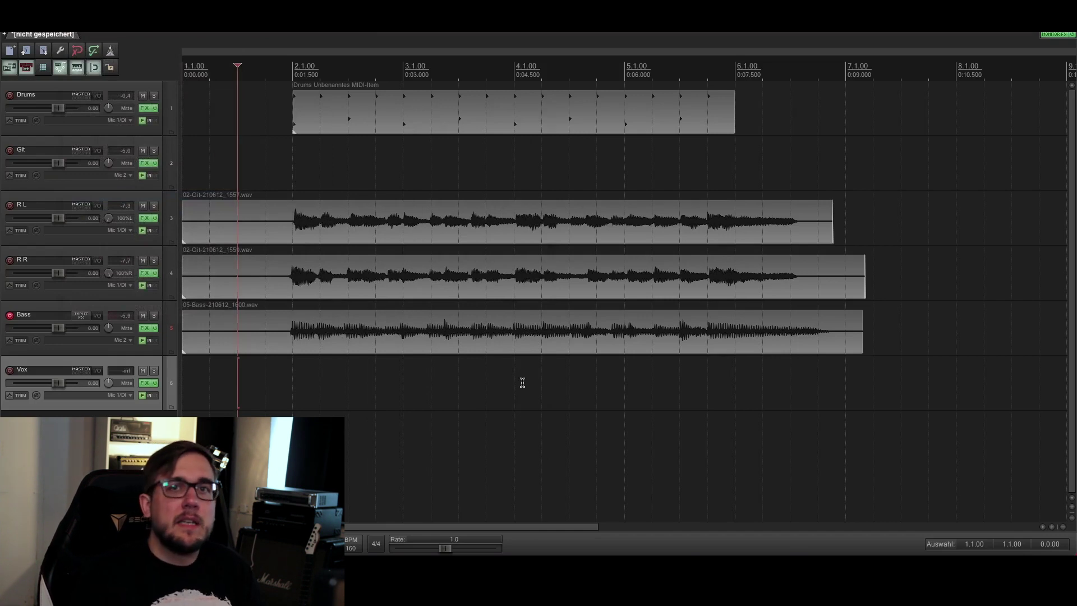
Play the limited mix from the project start through to the end of the recorded takes.
{"action": "left_click", "coordinate": [183, 384]}
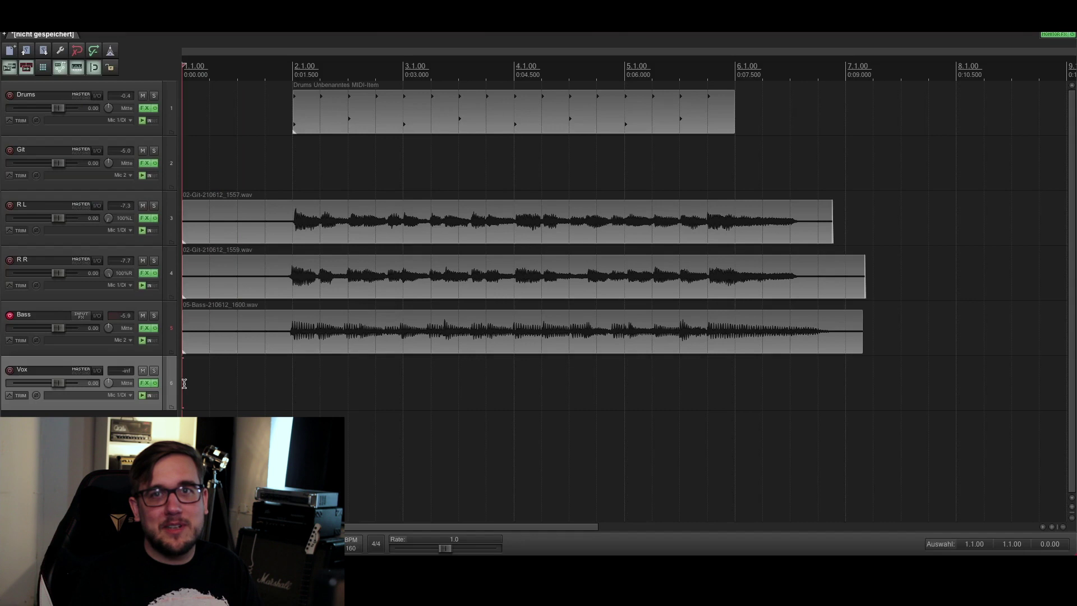
{"action": "key", "text": "space"}
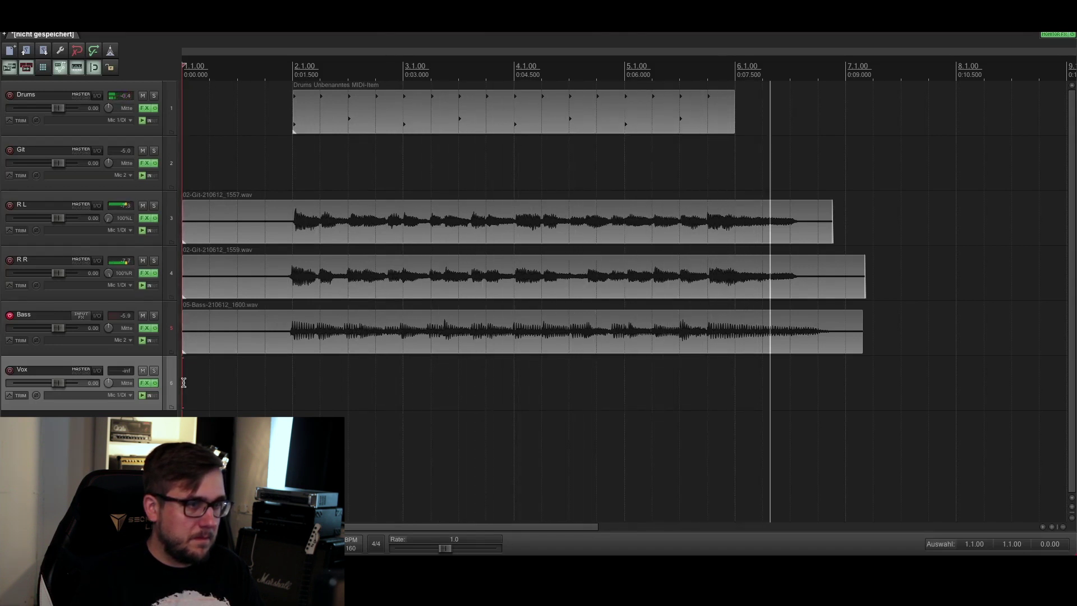
{"action": "key", "text": "space"}
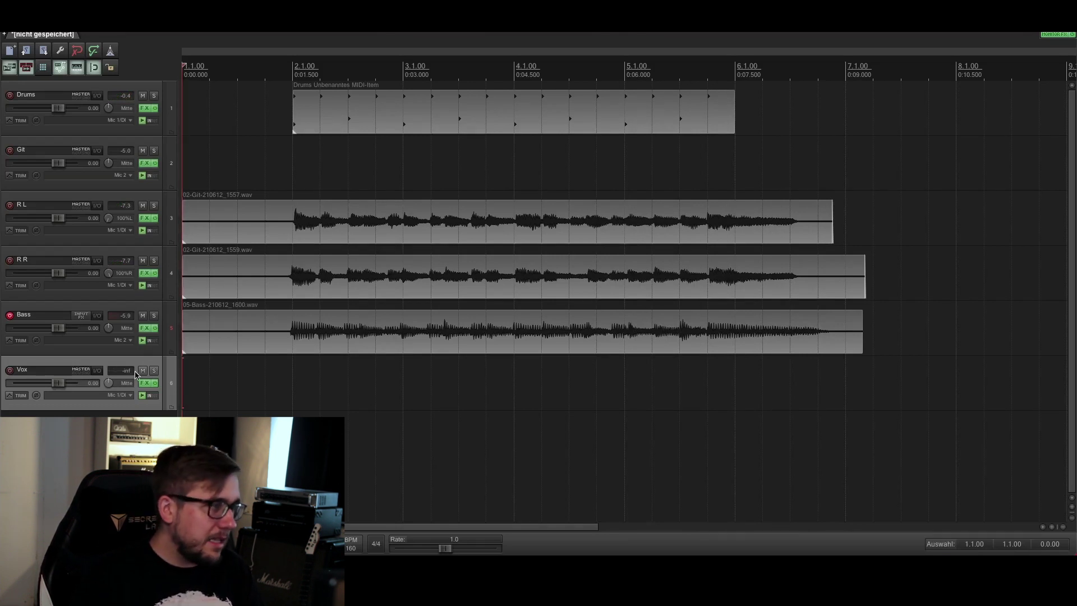
{"action": "scroll", "coordinate": [363, 372], "scroll_direction": "down", "scroll_amount": 1}
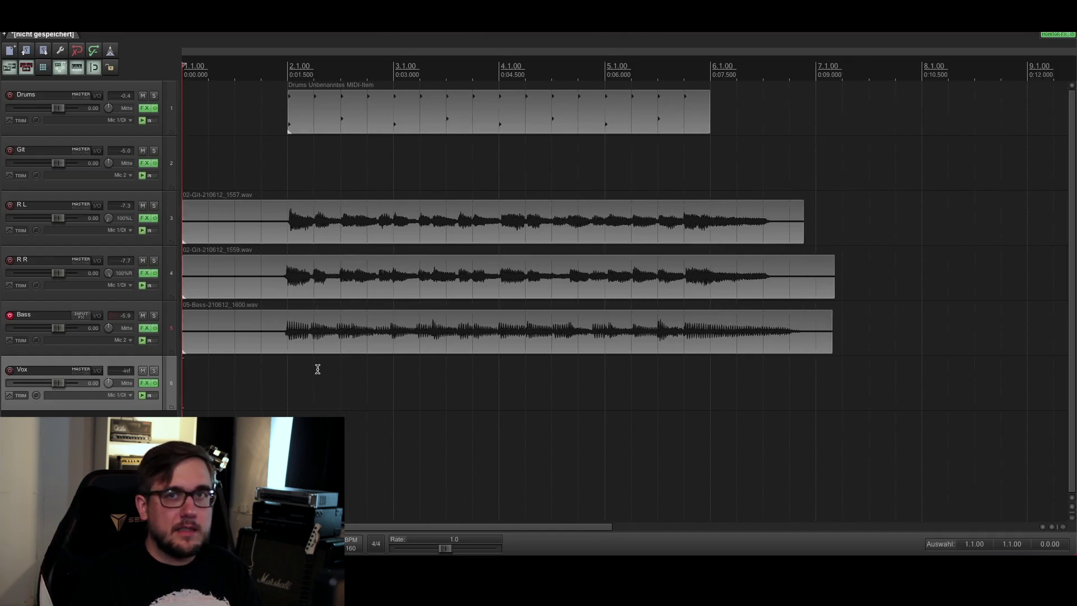
{"action": "scroll", "coordinate": [317, 368], "scroll_direction": "down", "scroll_amount": 1}
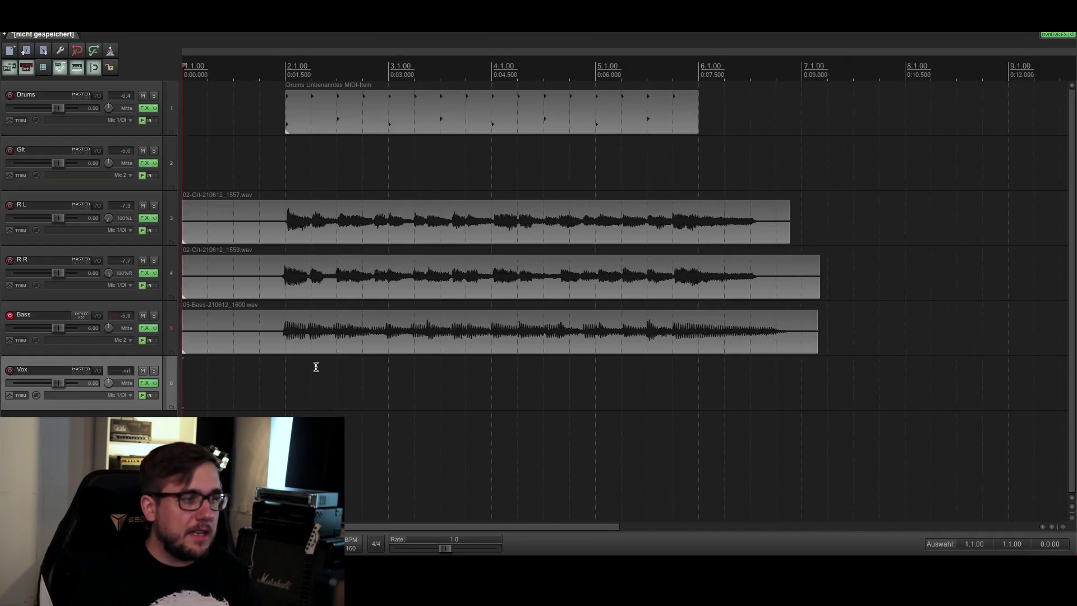
{"action": "scroll", "coordinate": [317, 366], "scroll_direction": "up", "scroll_amount": 2}
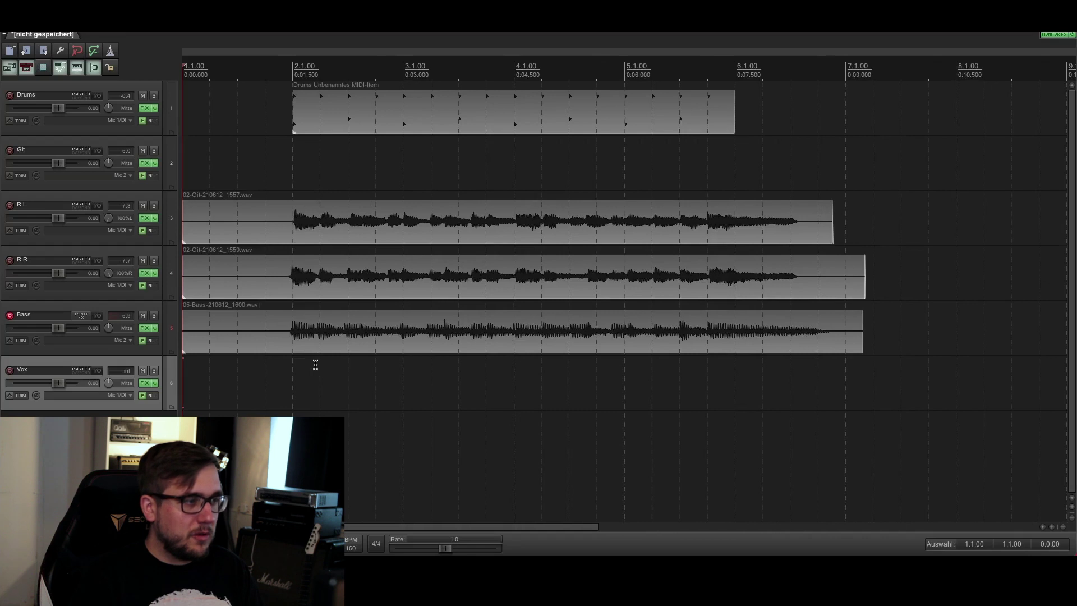